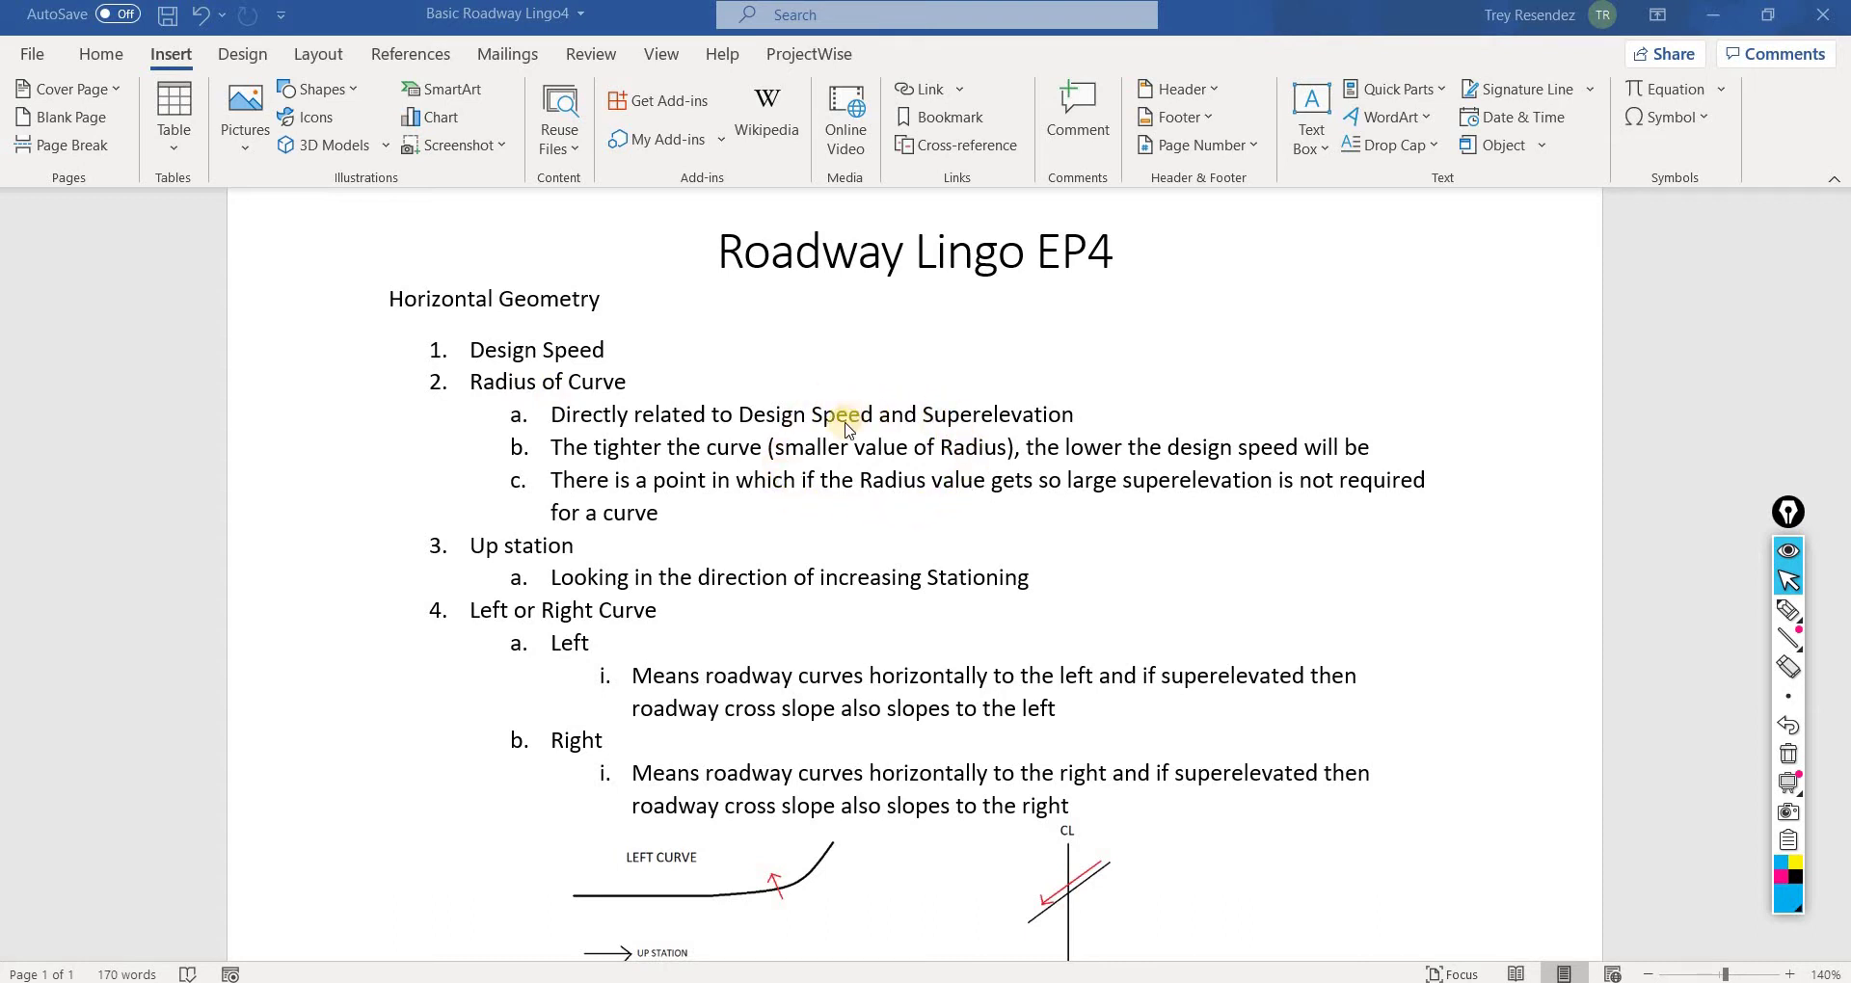
Step: Bring up the Tangent.dgn drawing in Power GEOPAK
{"action": "scroll", "coordinate": [493, 488], "scroll_direction": "down", "scroll_amount": 1}
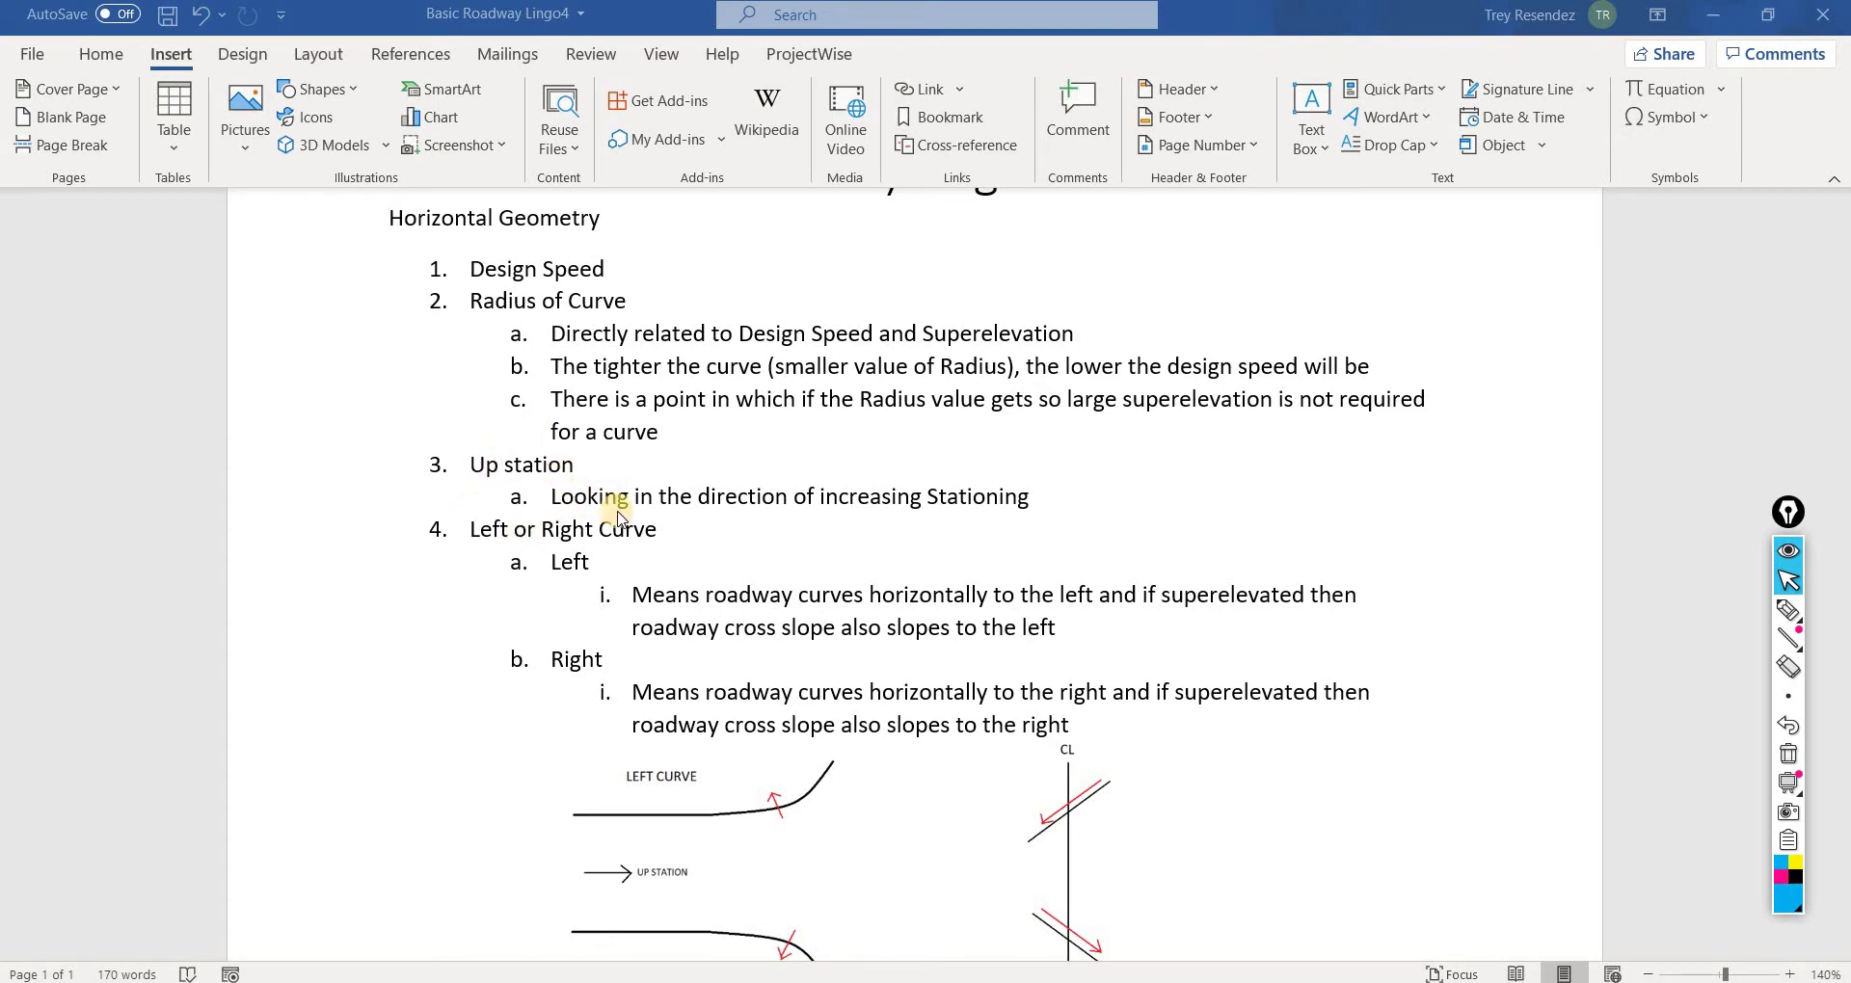
{"action": "scroll", "coordinate": [410, 469], "scroll_direction": "down", "scroll_amount": 1}
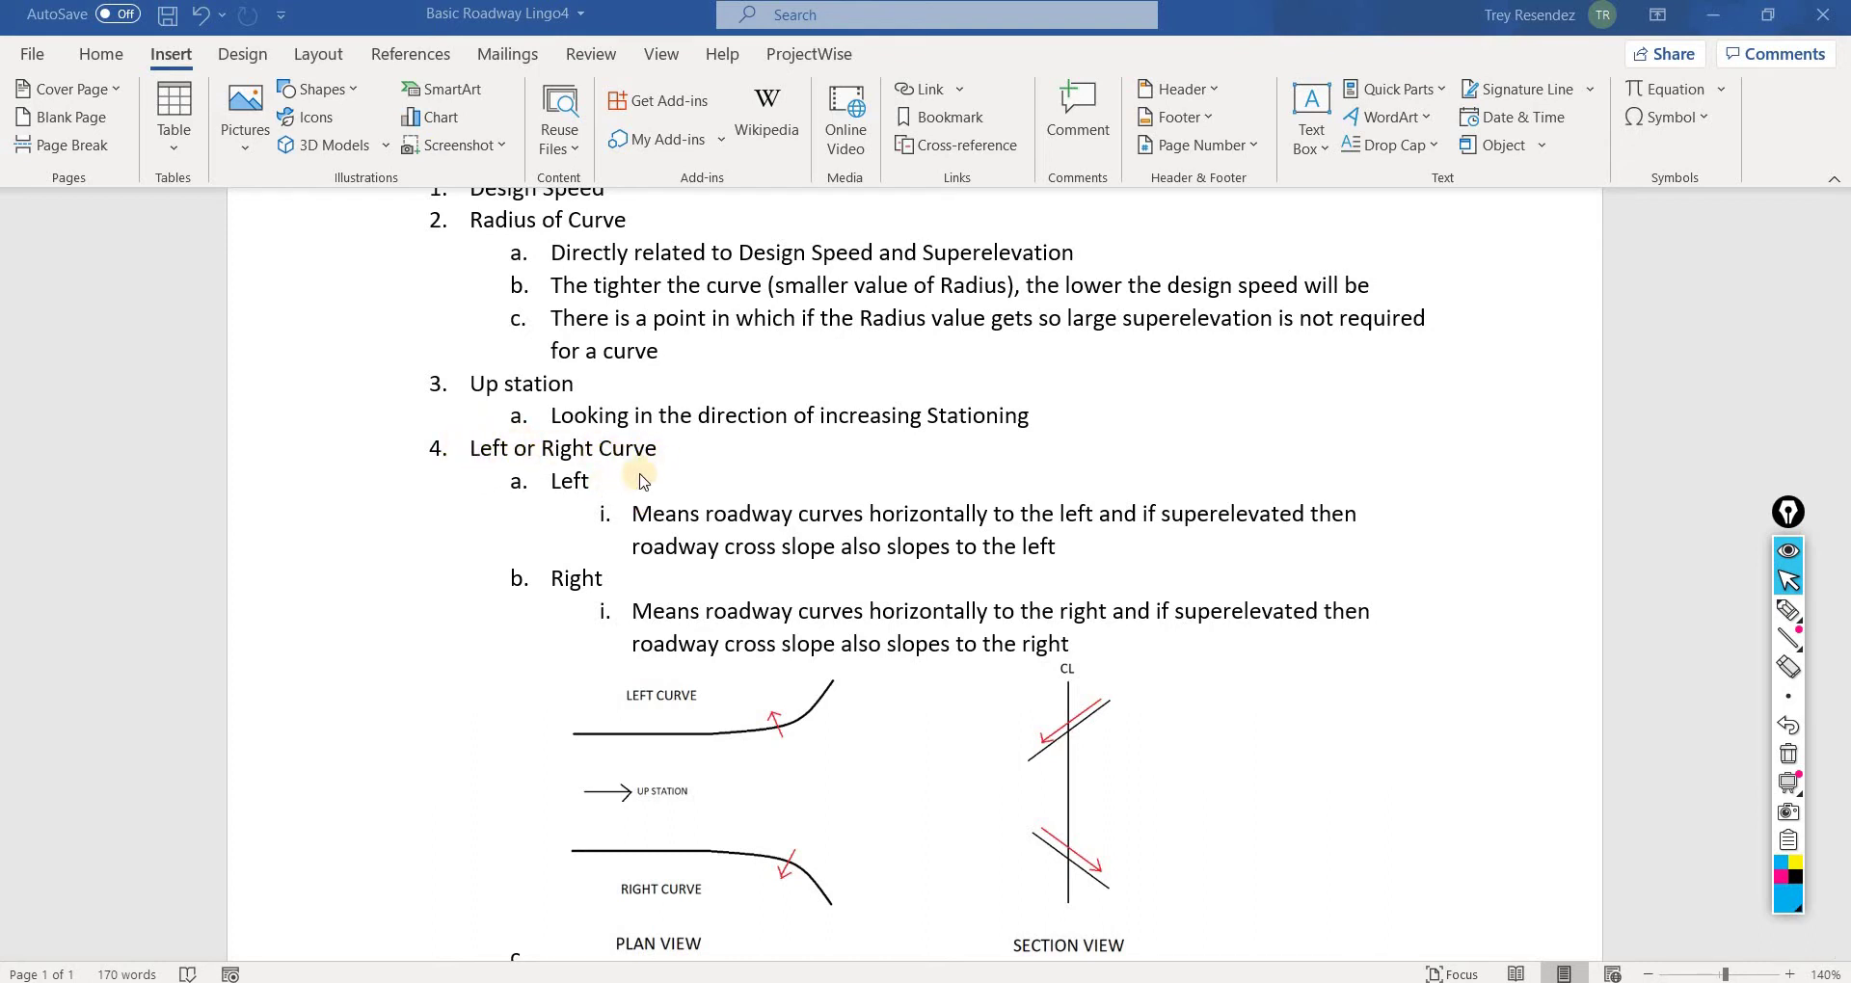
{"action": "scroll", "coordinate": [766, 479], "scroll_direction": "down", "scroll_amount": 2}
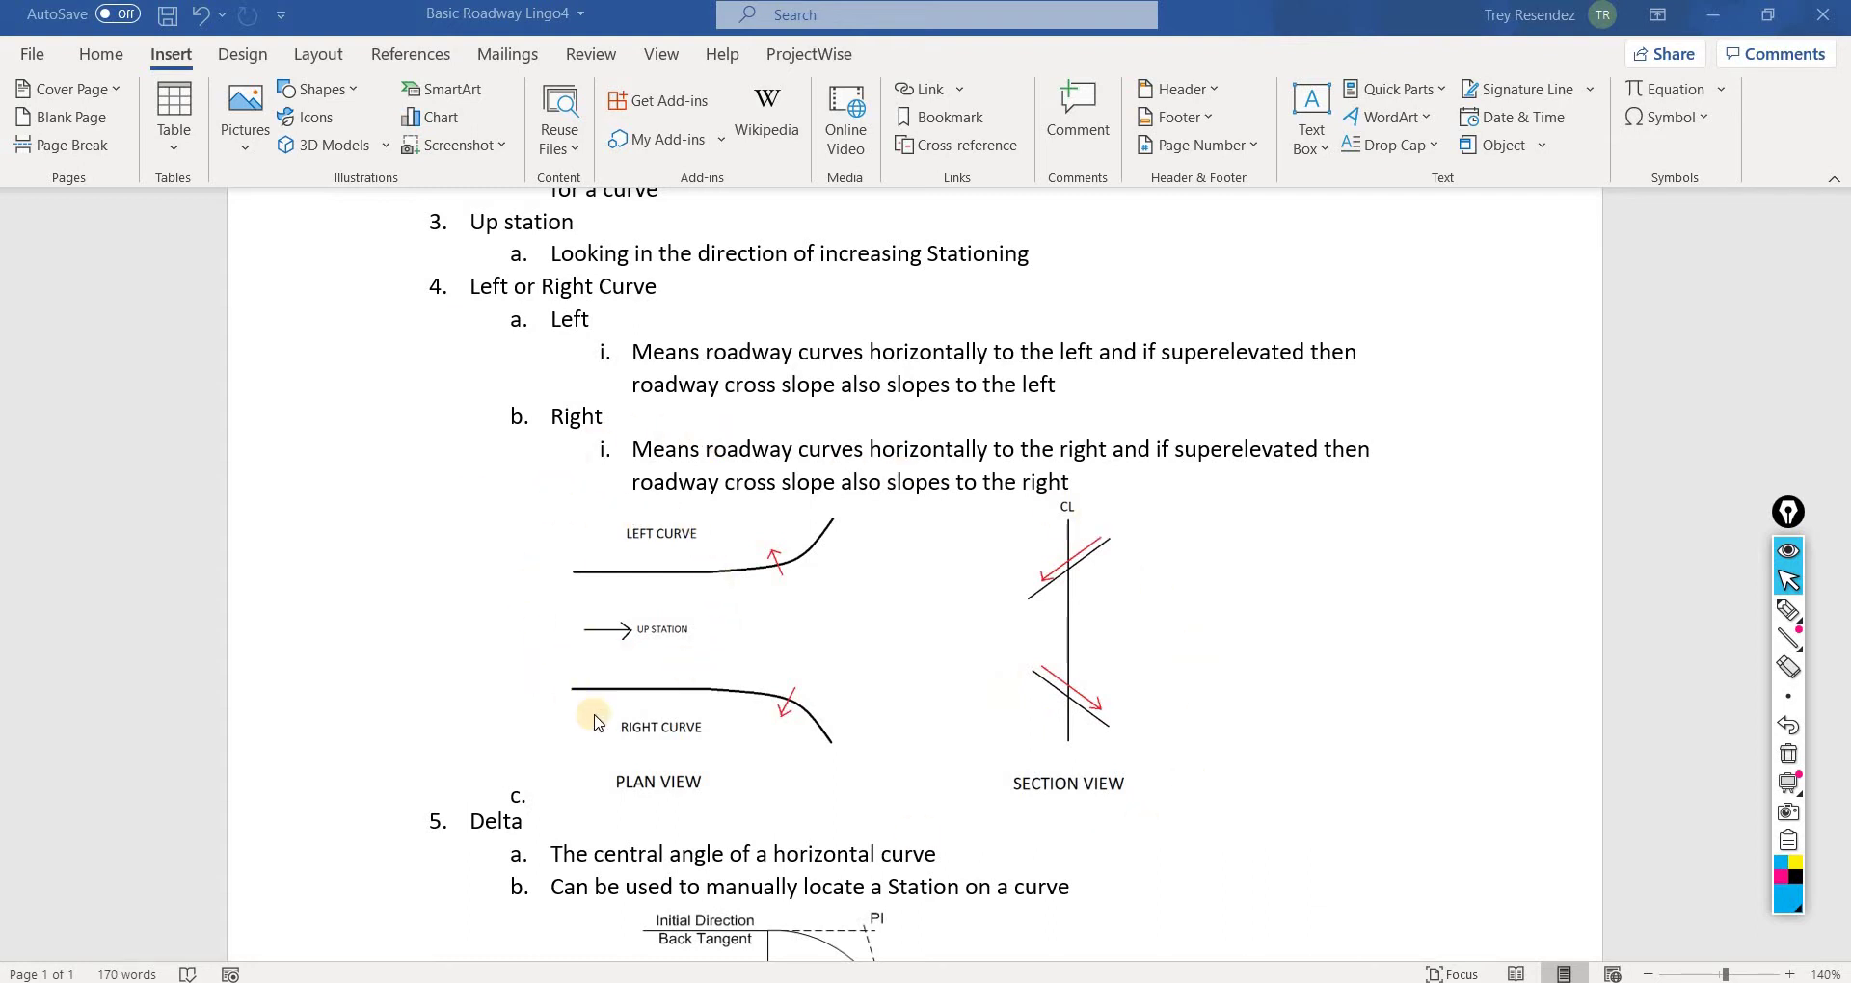
{"action": "scroll", "coordinate": [588, 540], "scroll_direction": "down", "scroll_amount": 1}
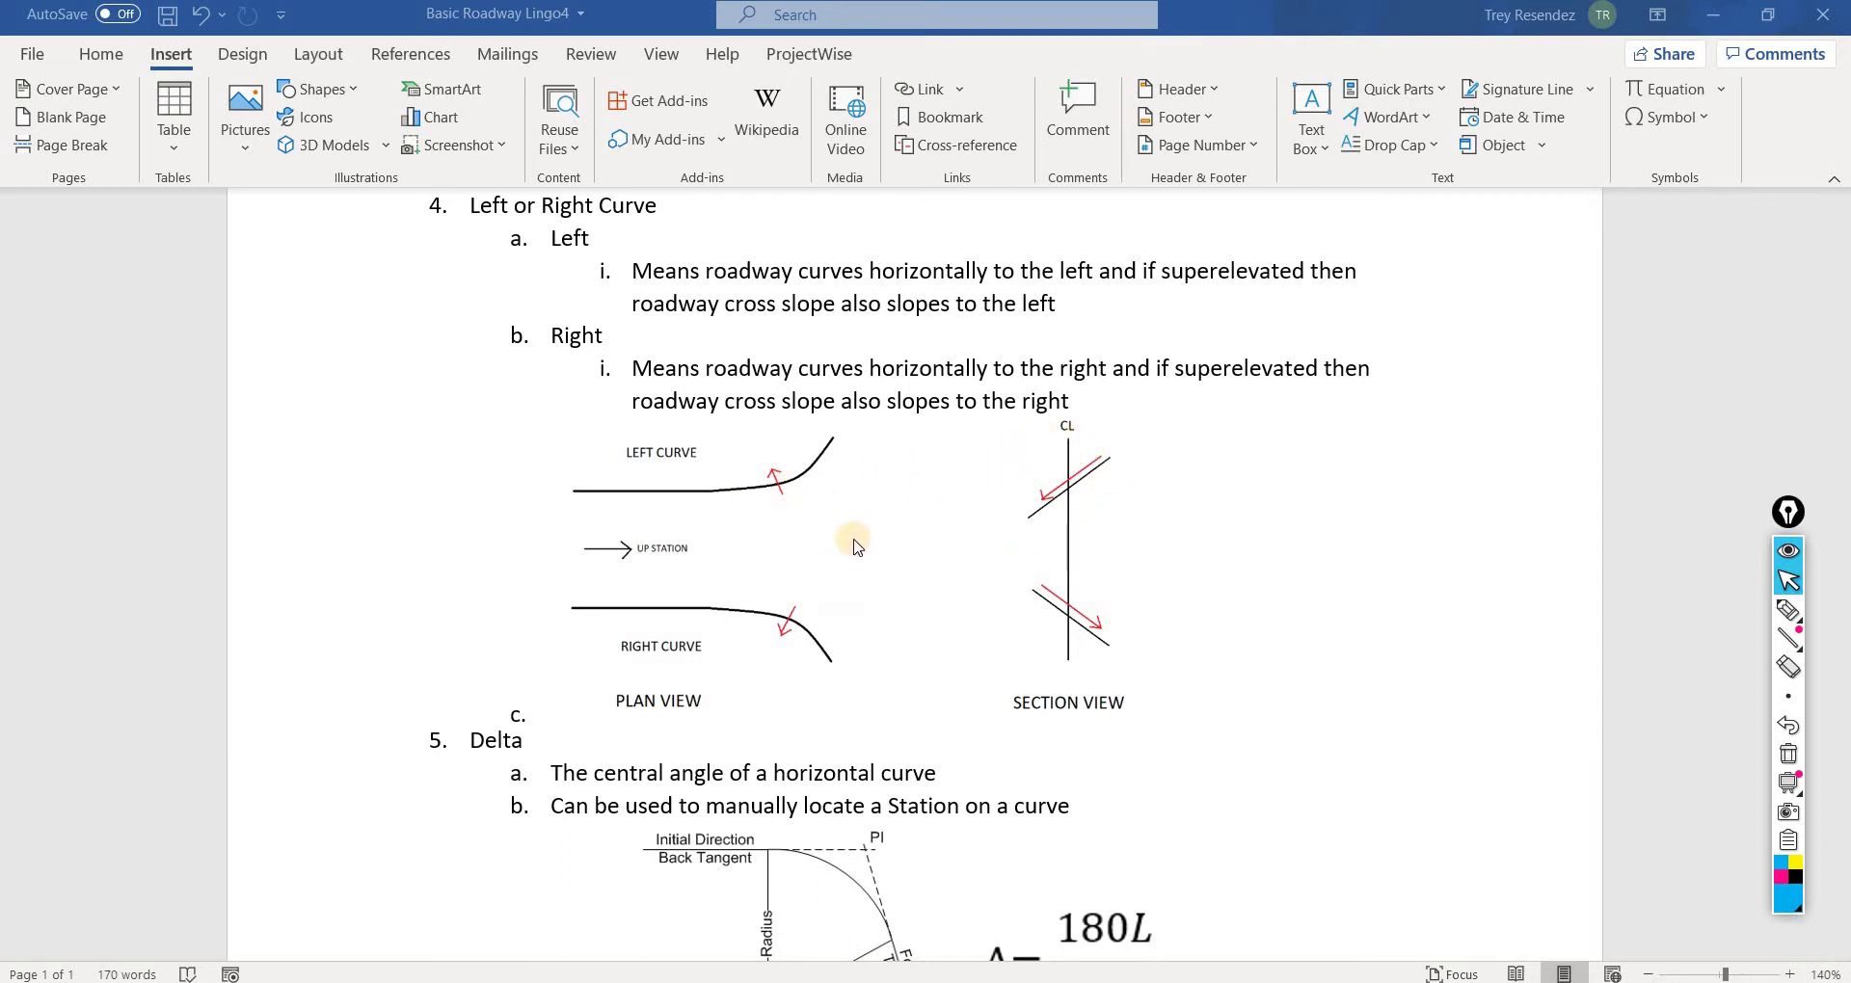
{"action": "scroll", "coordinate": [897, 545], "scroll_direction": "down", "scroll_amount": 1}
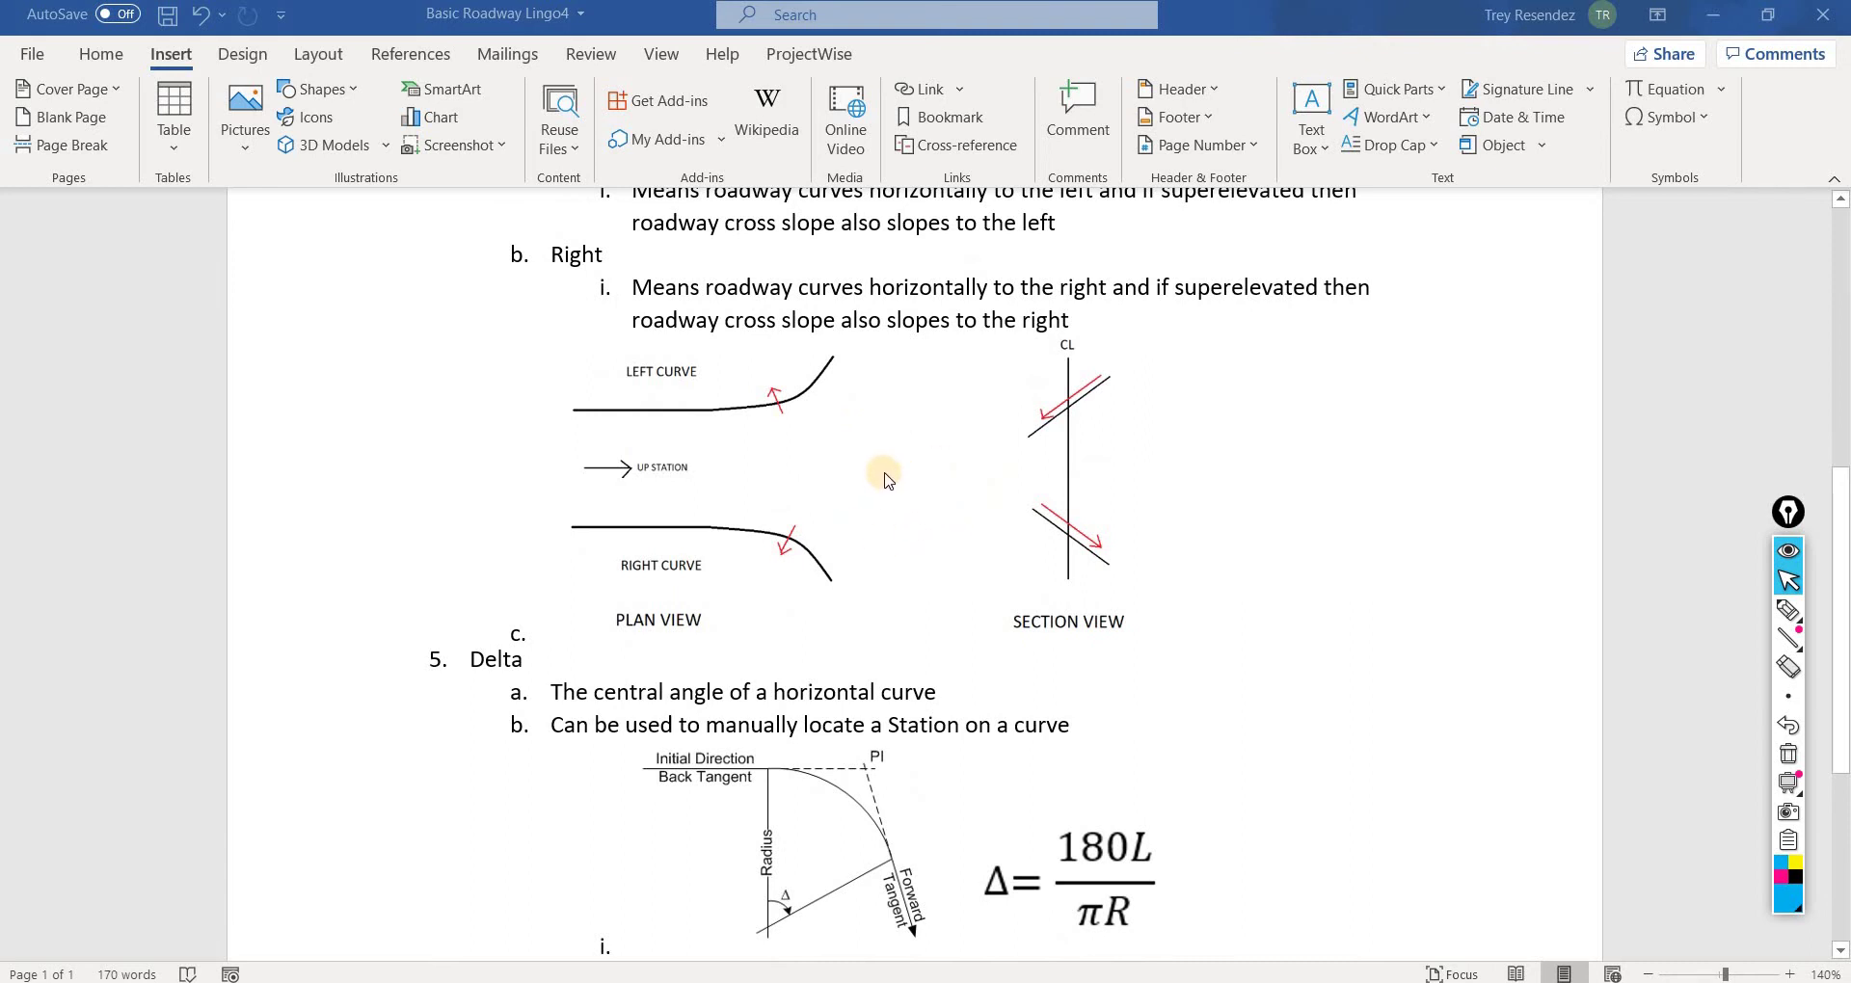
{"action": "scroll", "coordinate": [467, 611], "scroll_direction": "down", "scroll_amount": 2}
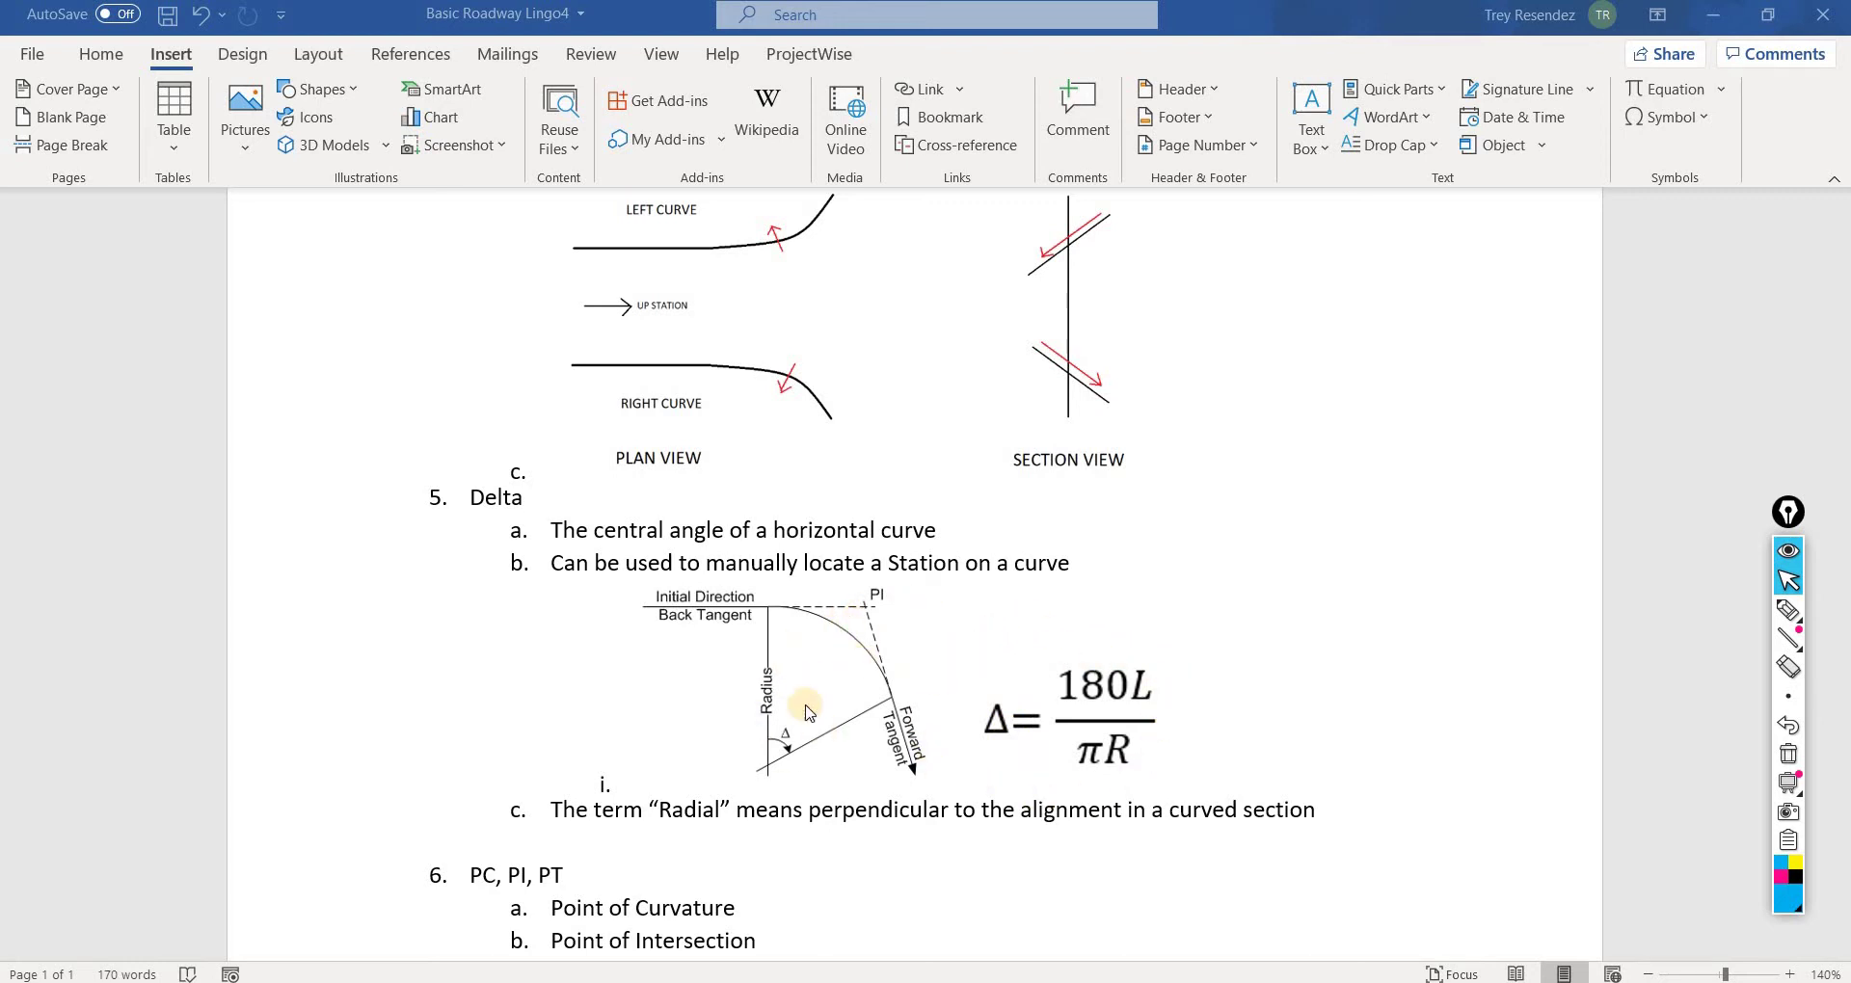
{"action": "scroll", "coordinate": [674, 713], "scroll_direction": "down", "scroll_amount": 1}
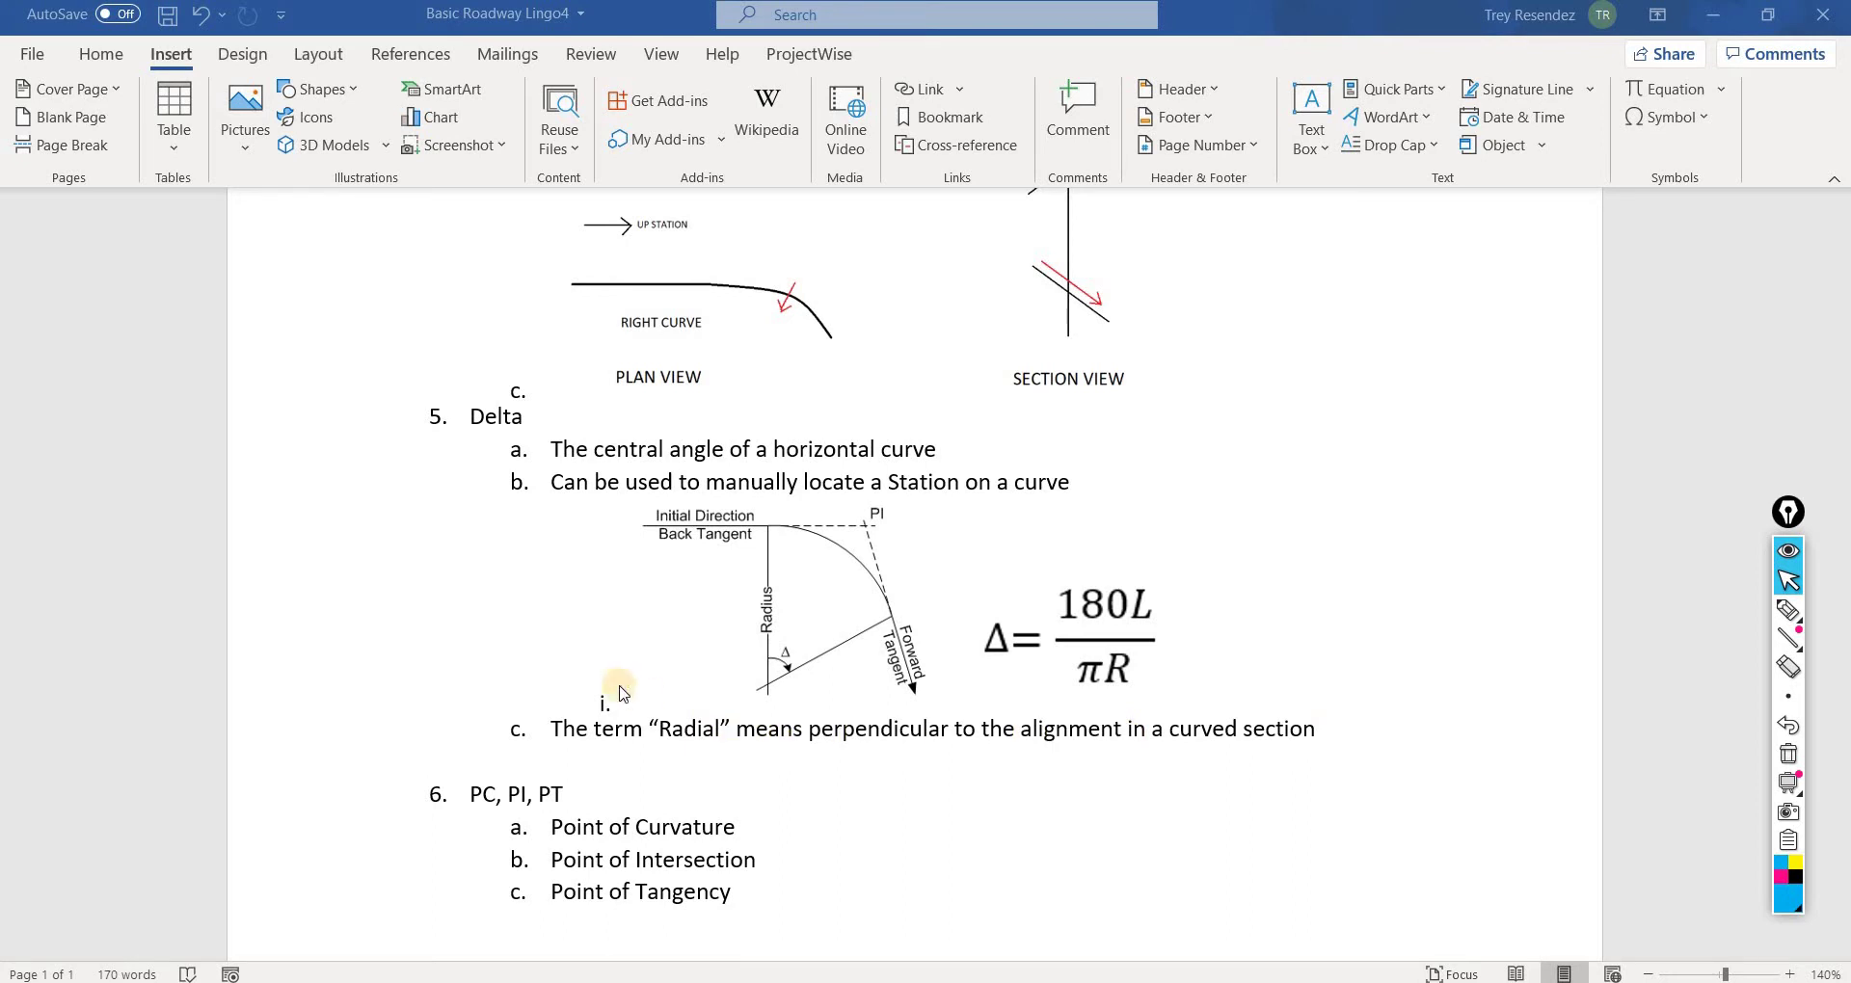
{"action": "scroll", "coordinate": [496, 586], "scroll_direction": "down", "scroll_amount": 1}
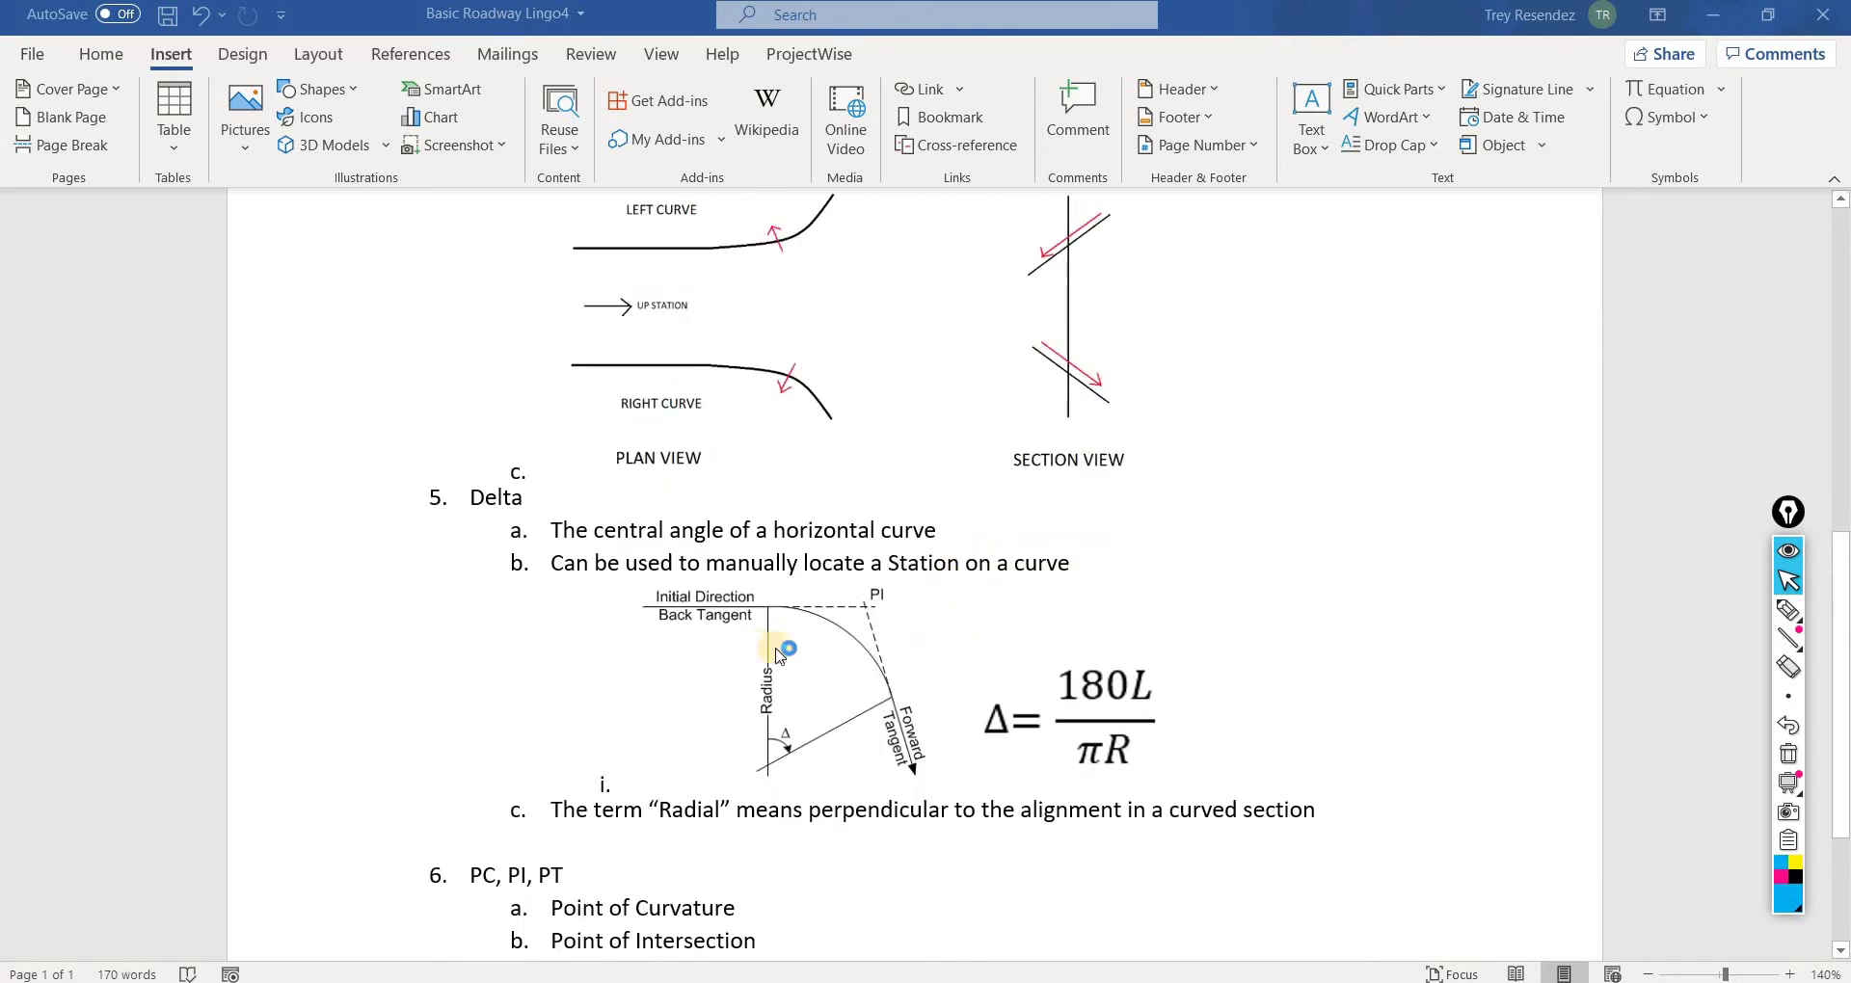
{"action": "scroll", "coordinate": [617, 477], "scroll_direction": "down", "scroll_amount": 1}
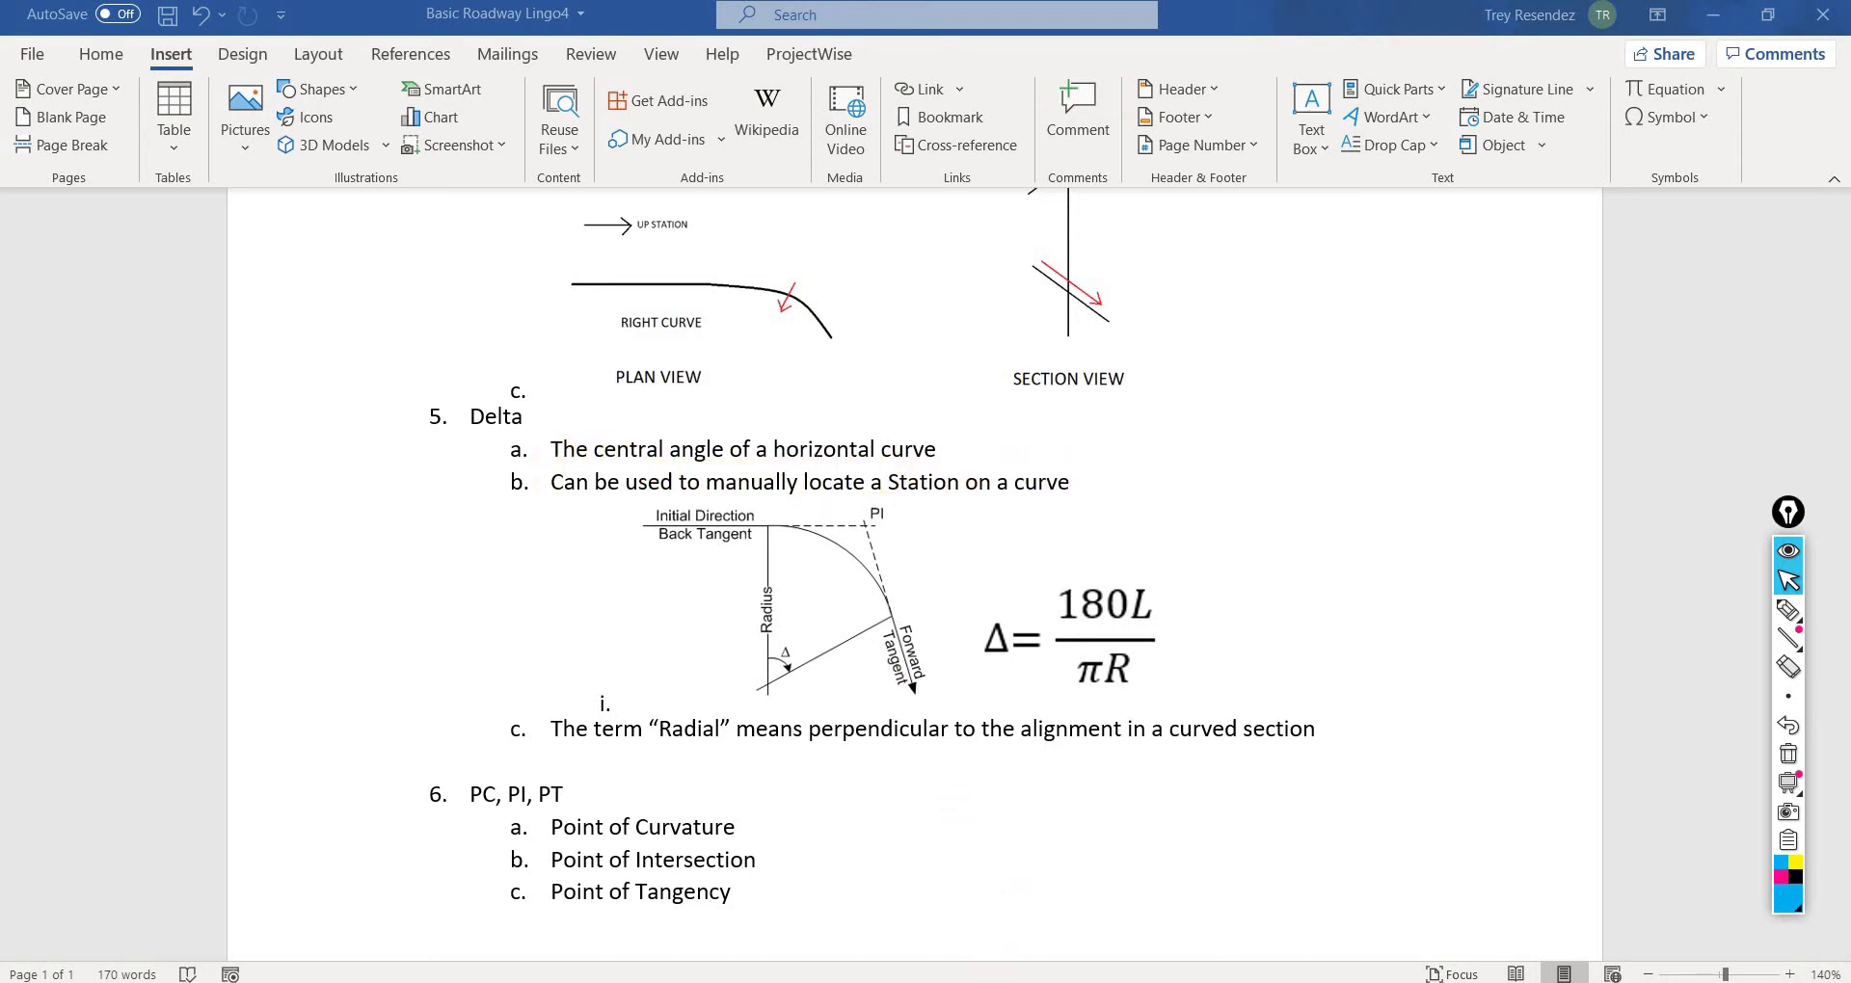
{"action": "mouse_move", "coordinate": [1060, 979]}
{"action": "left_click", "coordinate": [1082, 900]}
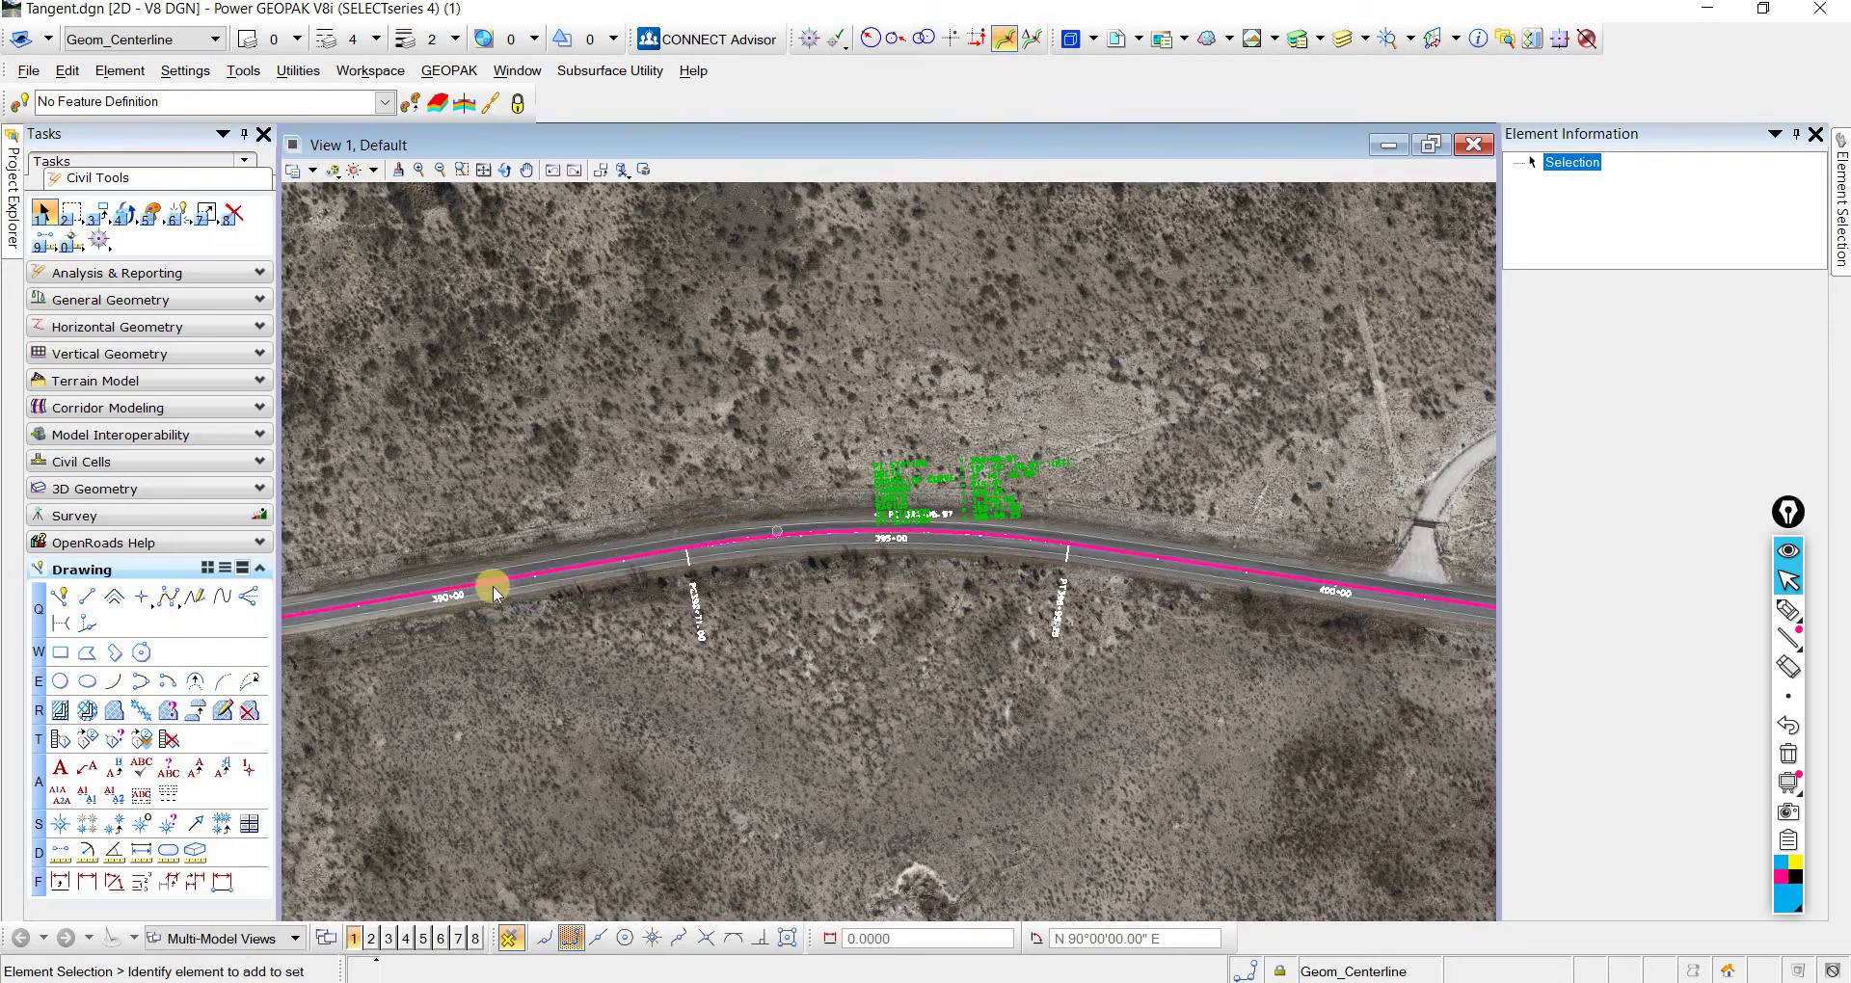
Step: Zoom around the curve and inspect the PC 392+71.00 and PI 394+86.97 label properties
{"action": "scroll", "coordinate": [462, 603], "scroll_direction": "up", "scroll_amount": 5}
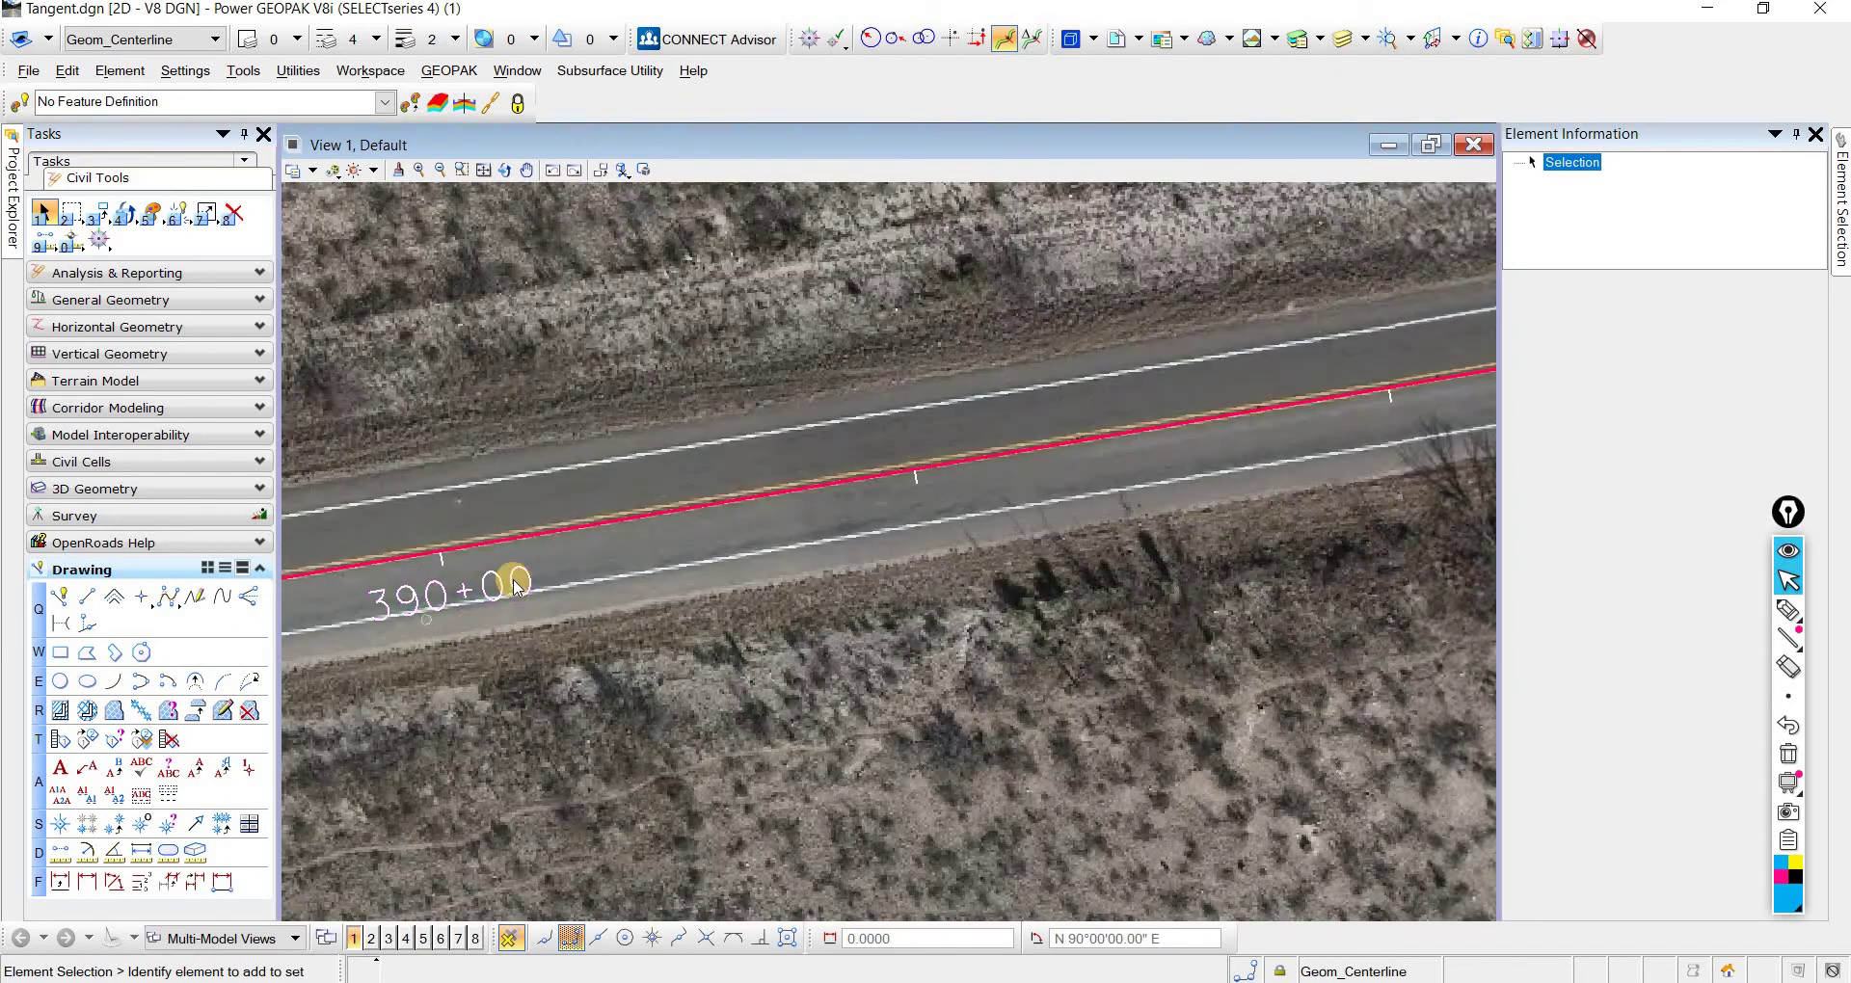
{"action": "scroll", "coordinate": [439, 579], "scroll_direction": "down", "scroll_amount": 4}
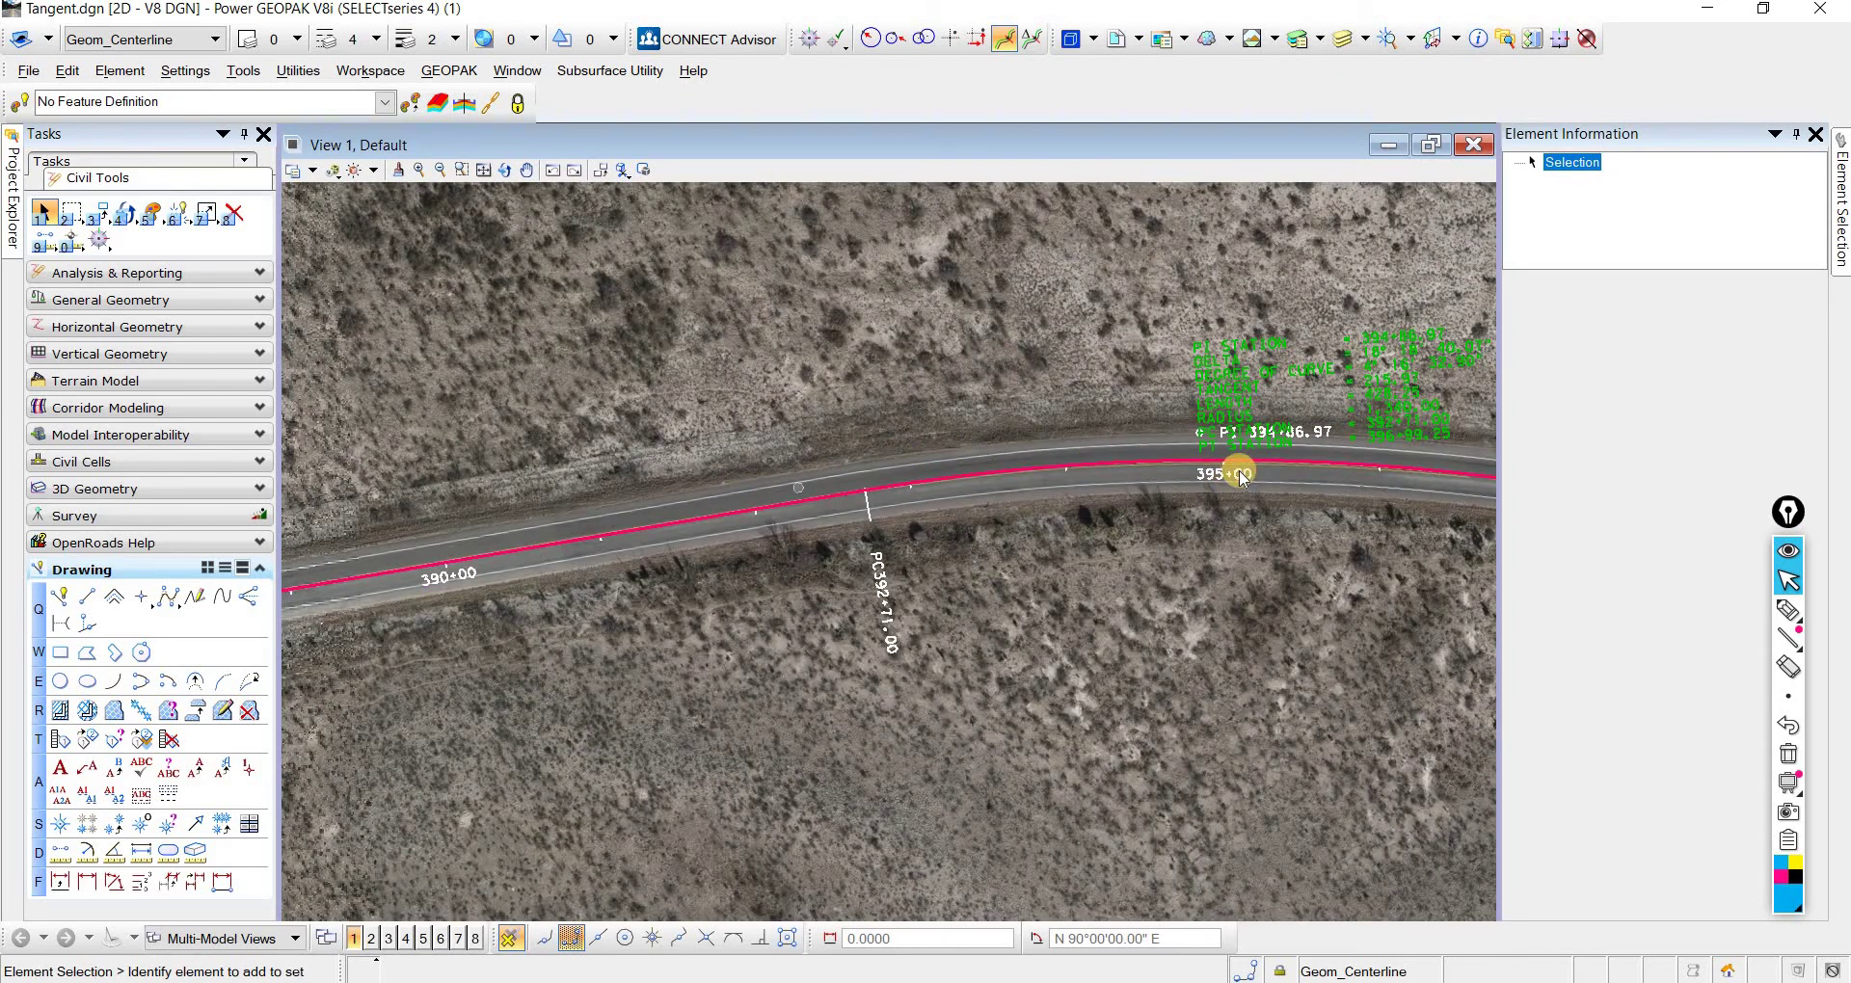
{"action": "scroll", "coordinate": [1224, 477], "scroll_direction": "up", "scroll_amount": 2}
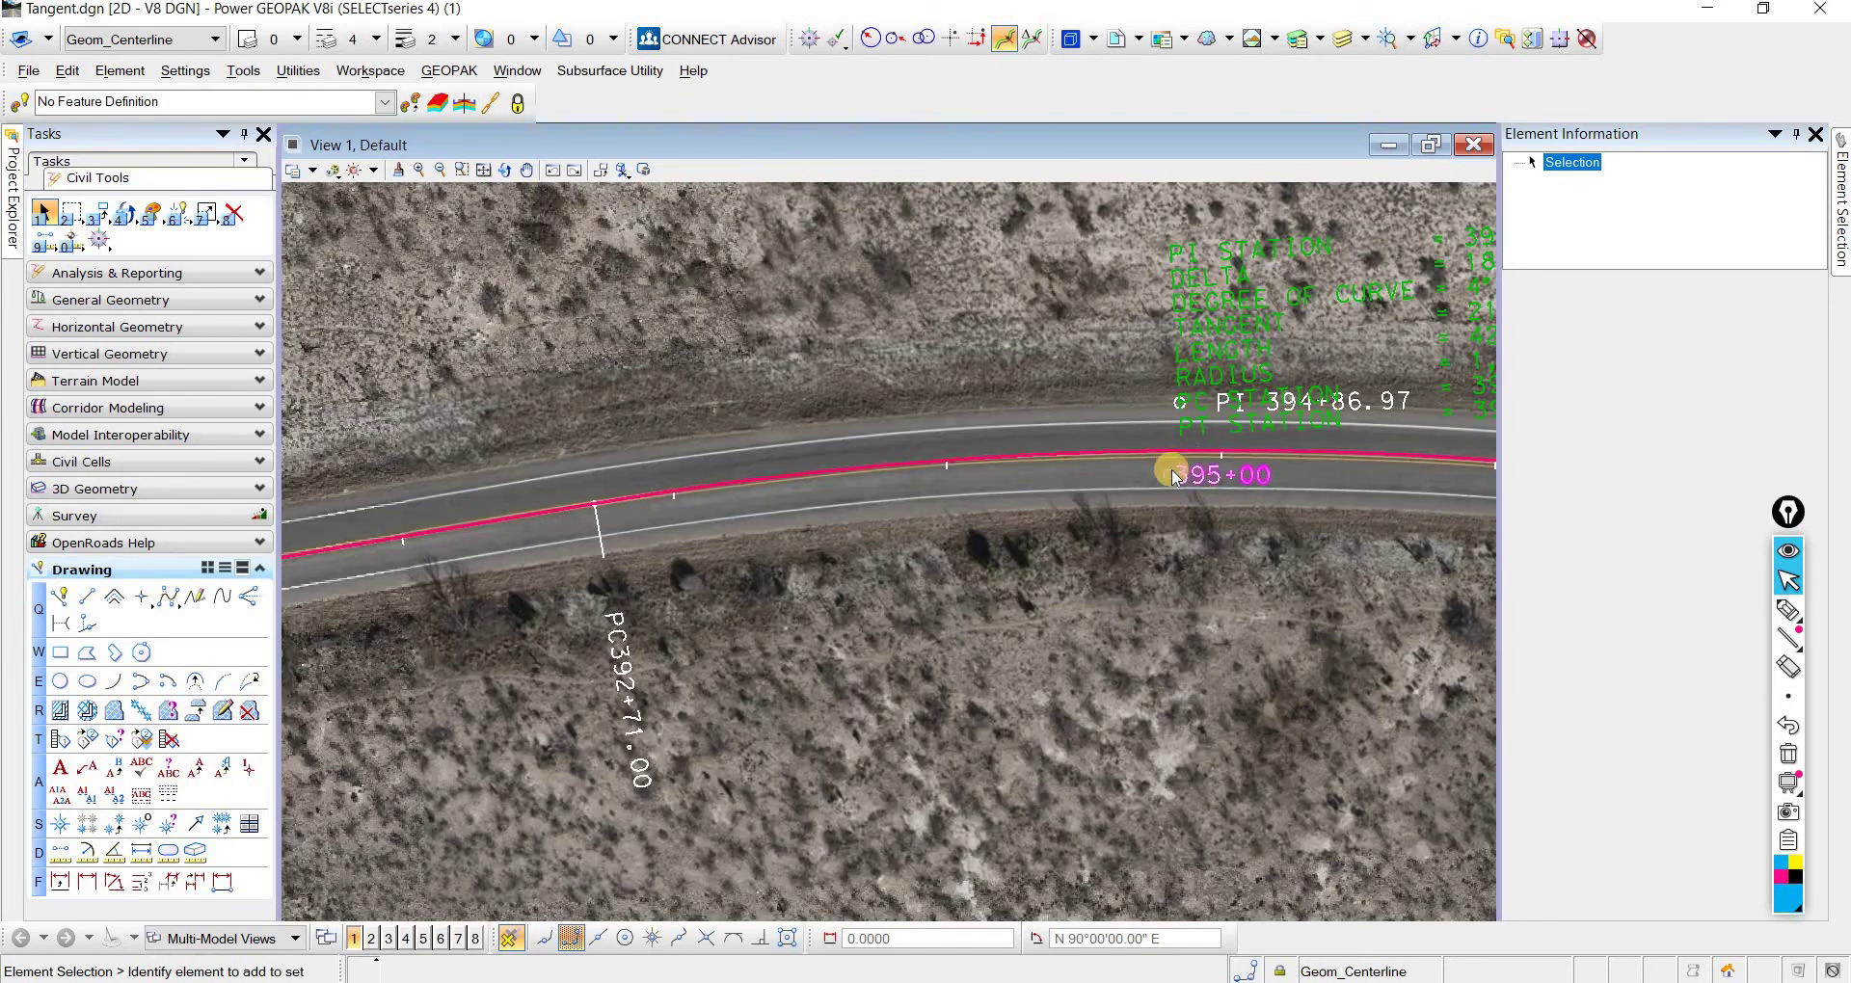
{"action": "scroll", "coordinate": [915, 499], "scroll_direction": "down", "scroll_amount": 1}
{"action": "scroll", "coordinate": [867, 579], "scroll_direction": "up", "scroll_amount": 1}
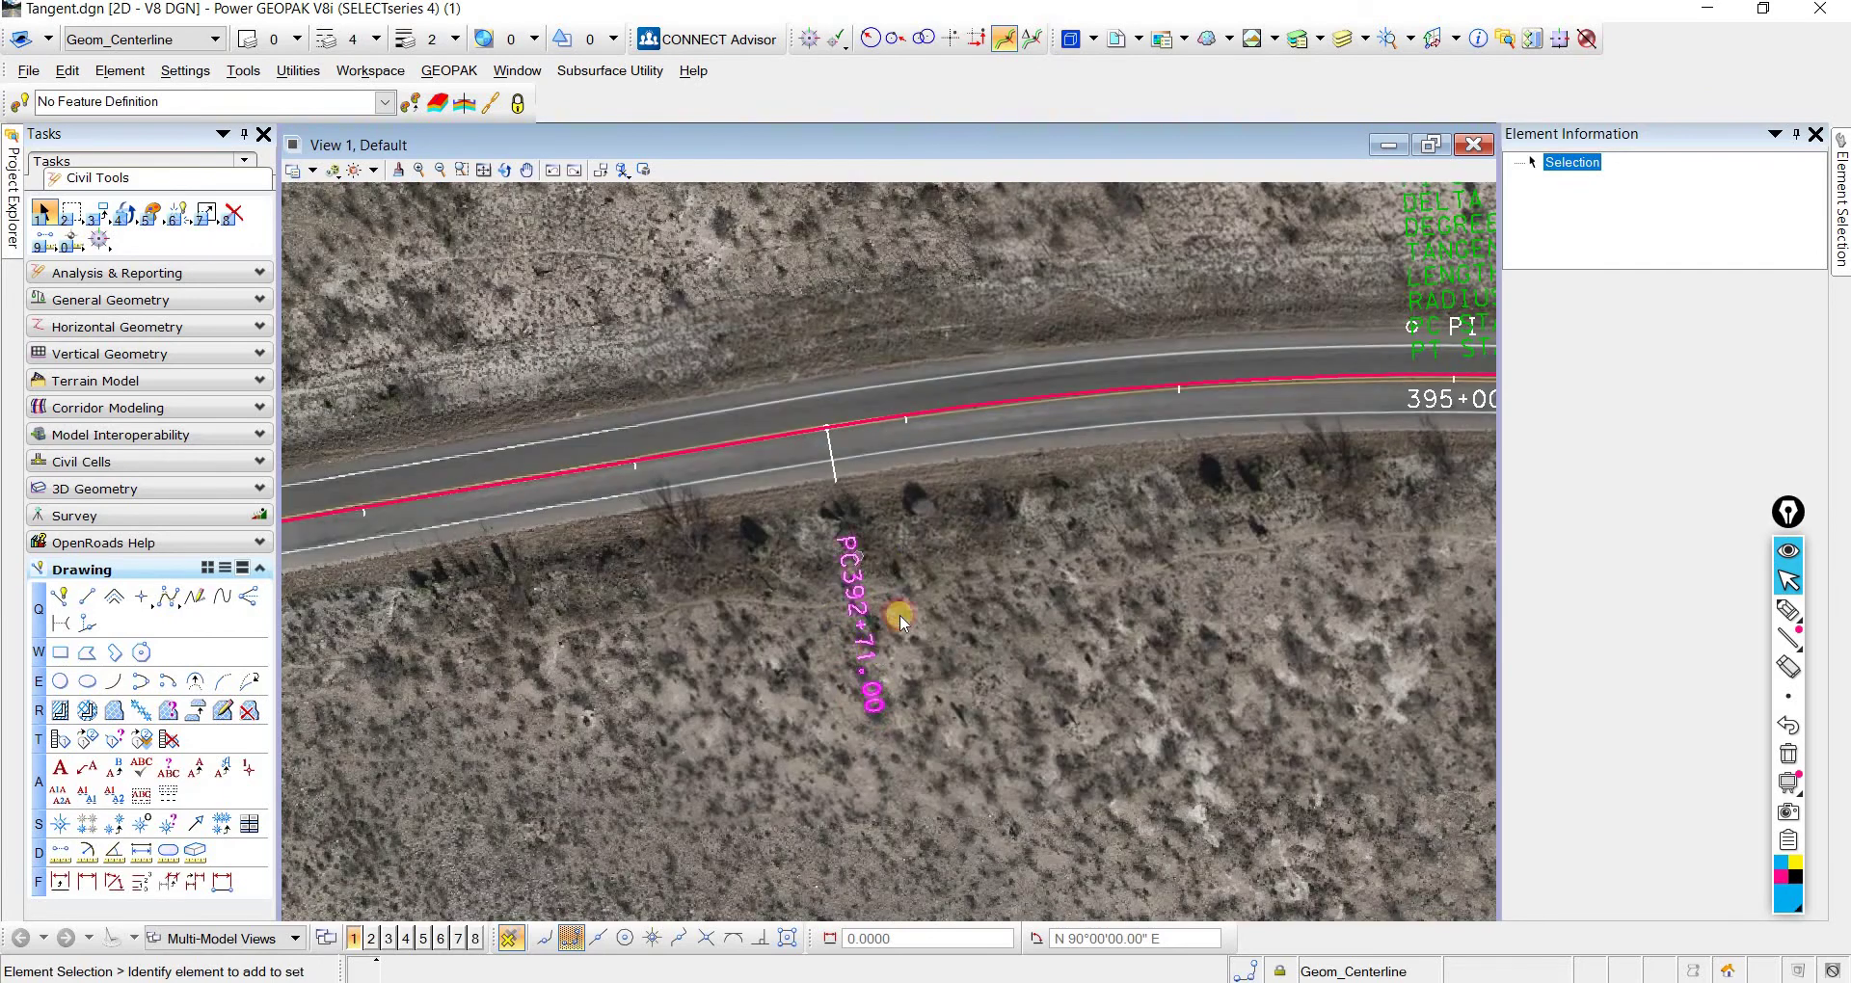
{"action": "left_click", "coordinate": [888, 605]}
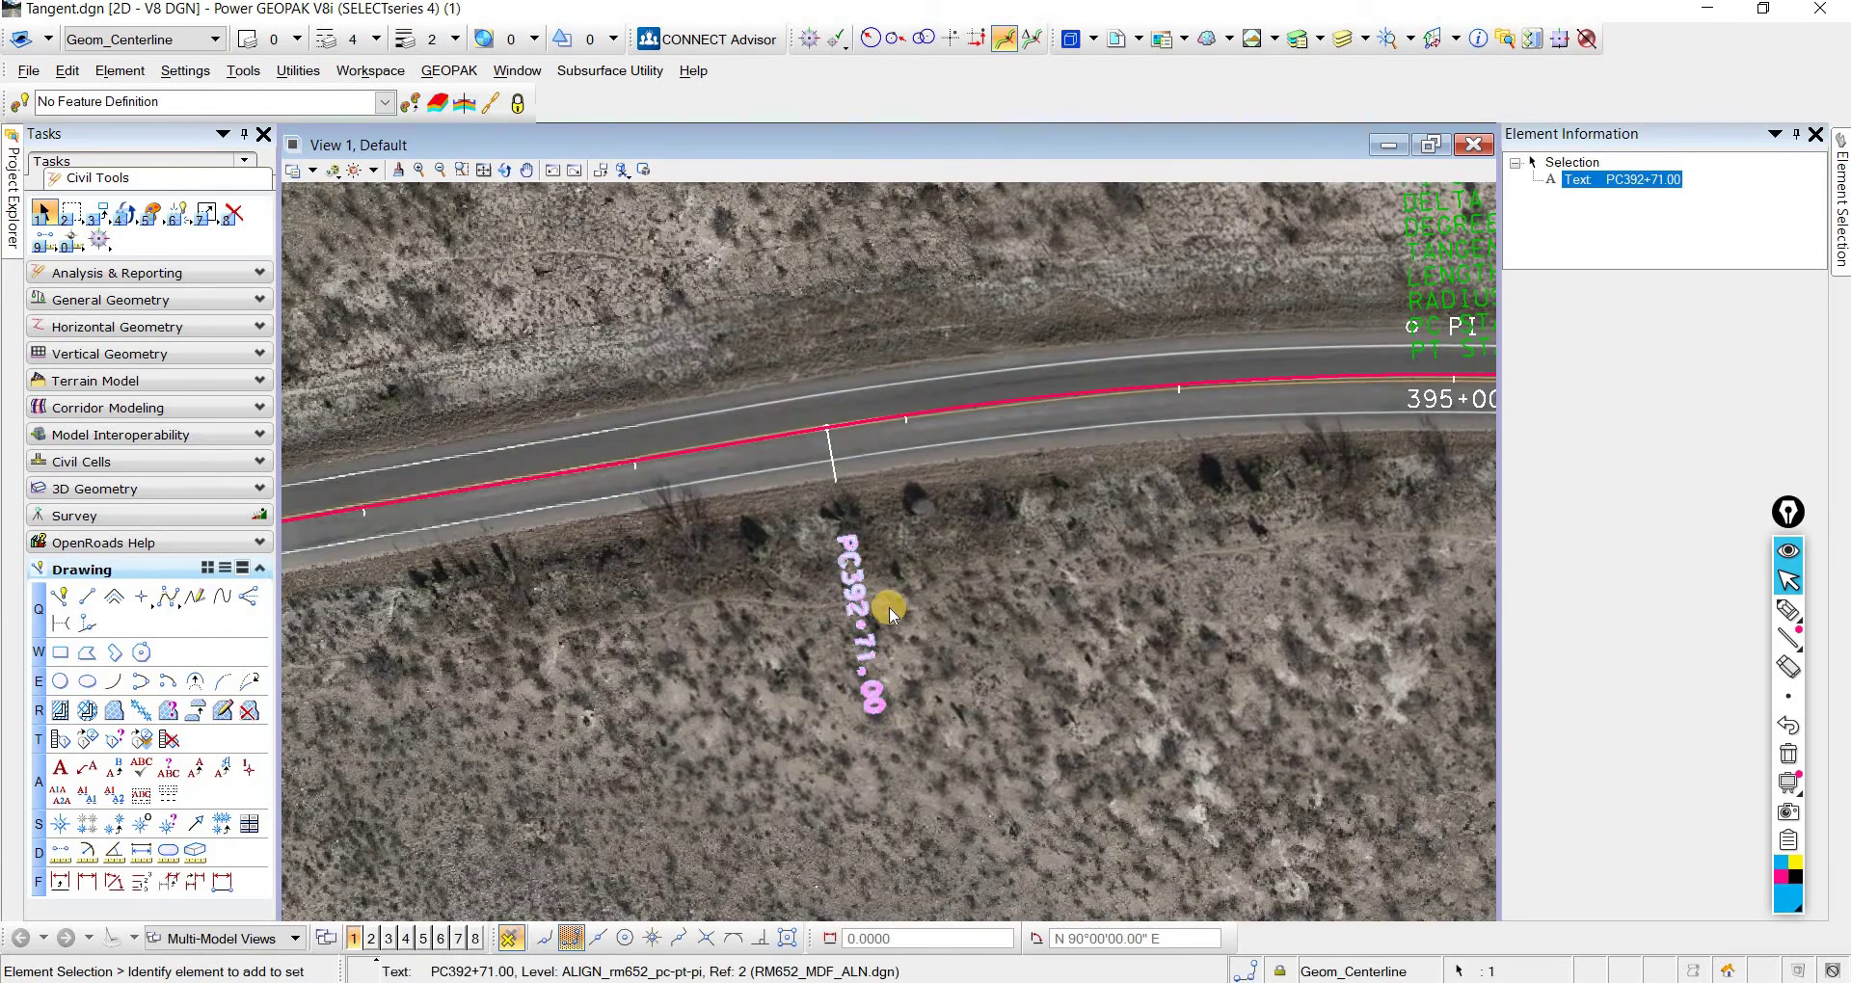
{"action": "scroll", "coordinate": [975, 466], "scroll_direction": "down", "scroll_amount": 1}
{"action": "scroll", "coordinate": [956, 450], "scroll_direction": "up", "scroll_amount": 1}
{"action": "scroll", "coordinate": [1004, 453], "scroll_direction": "up", "scroll_amount": 1}
{"action": "left_click", "coordinate": [987, 453]}
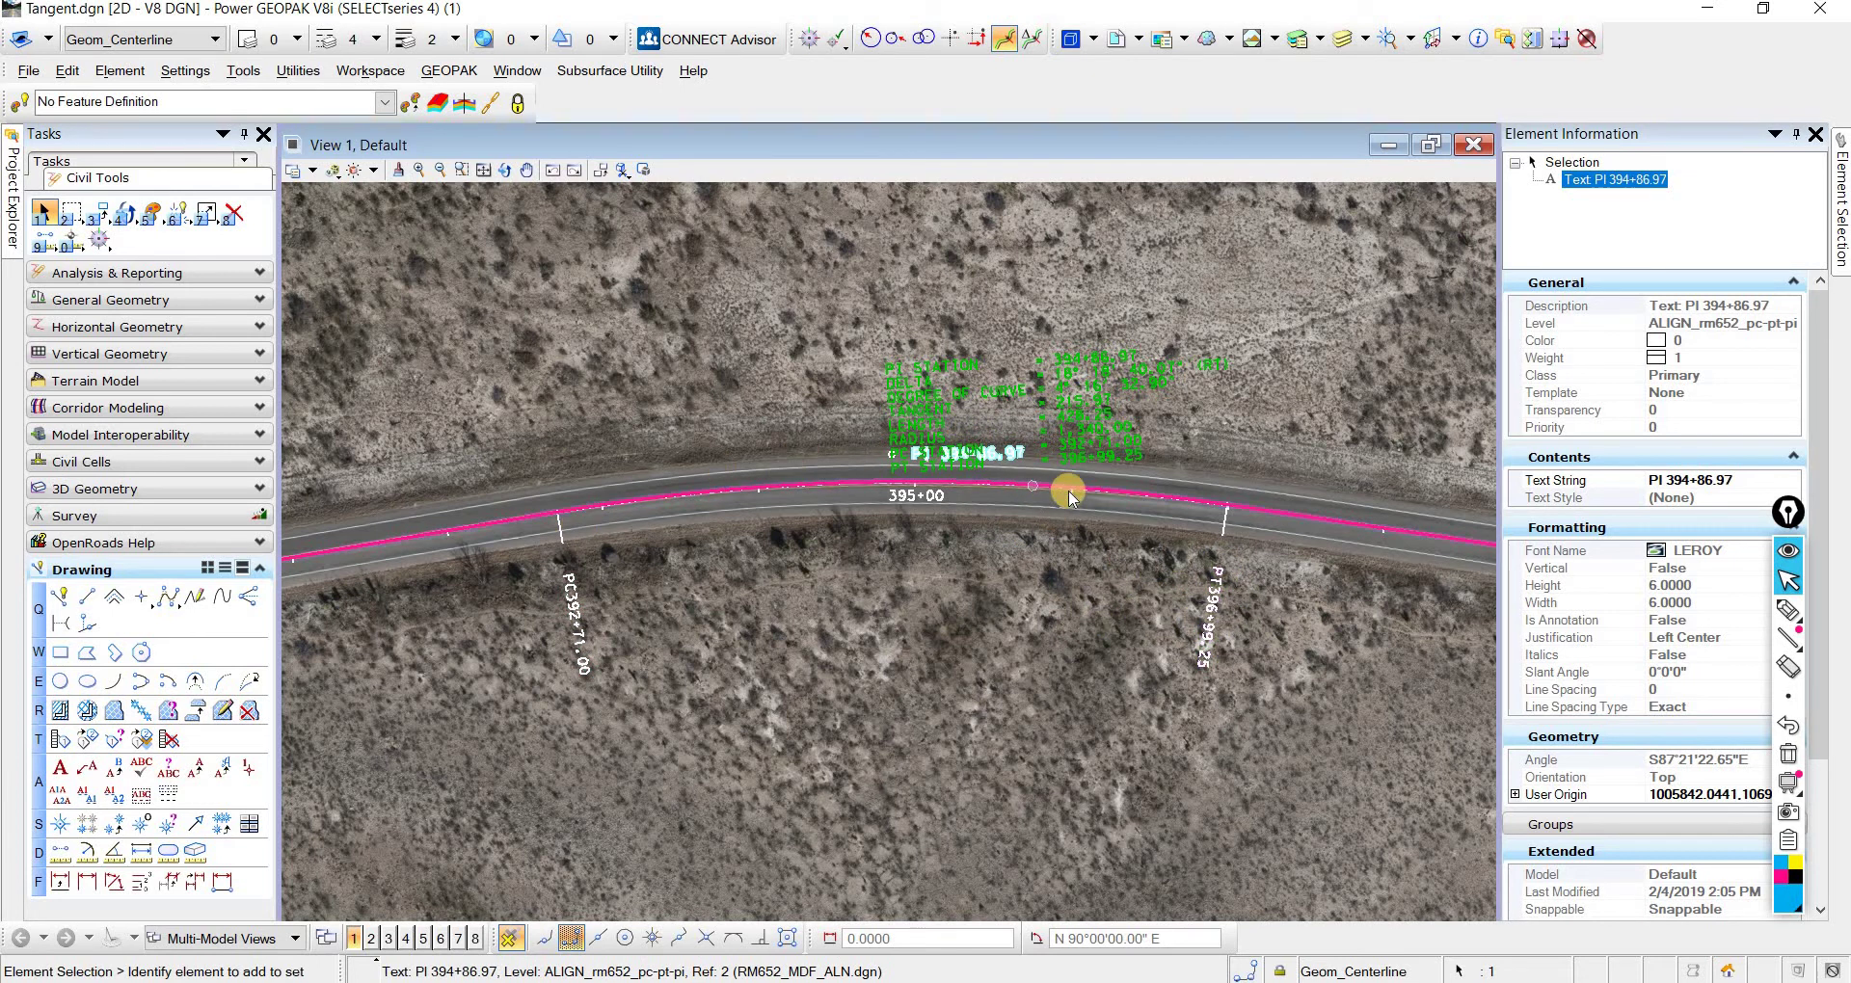
{"action": "scroll", "coordinate": [1041, 385], "scroll_direction": "up", "scroll_amount": 2}
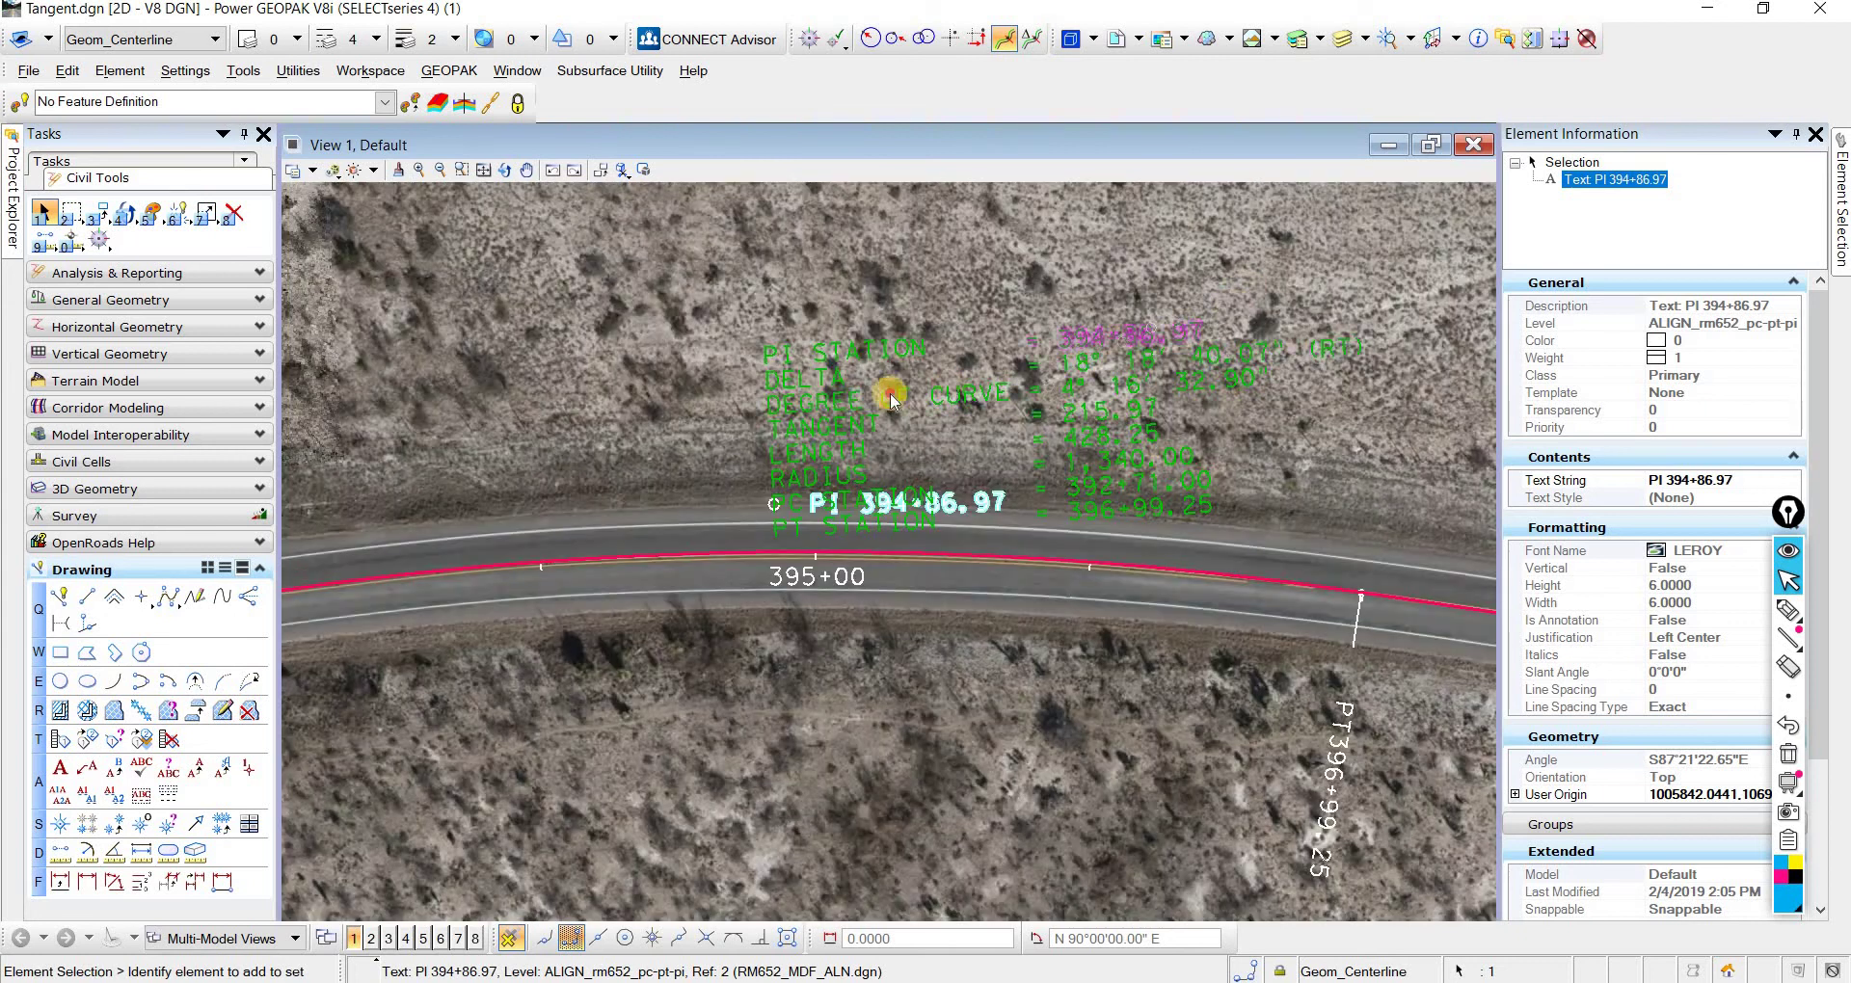
{"action": "left_click", "coordinate": [812, 443]}
{"action": "left_click_drag", "start_coordinate": [1251, 282], "coordinate": [801, 474]}
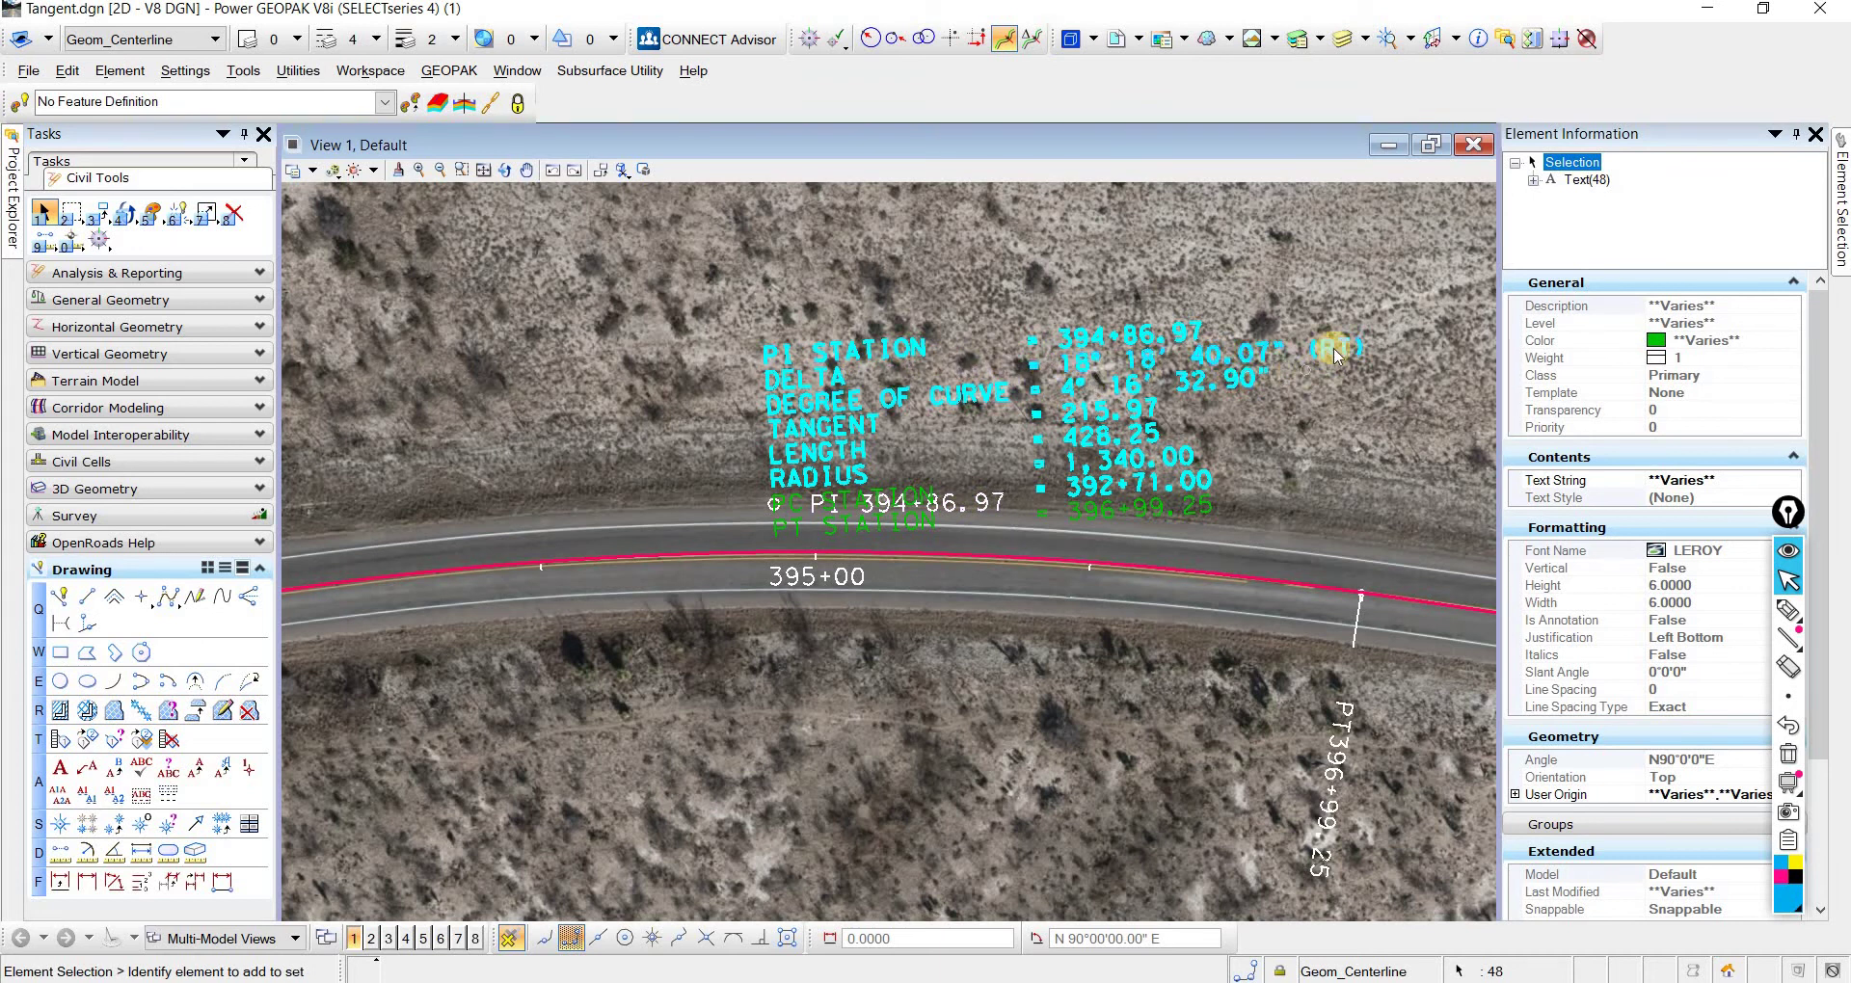
{"action": "scroll", "coordinate": [550, 524], "scroll_direction": "down", "scroll_amount": 2}
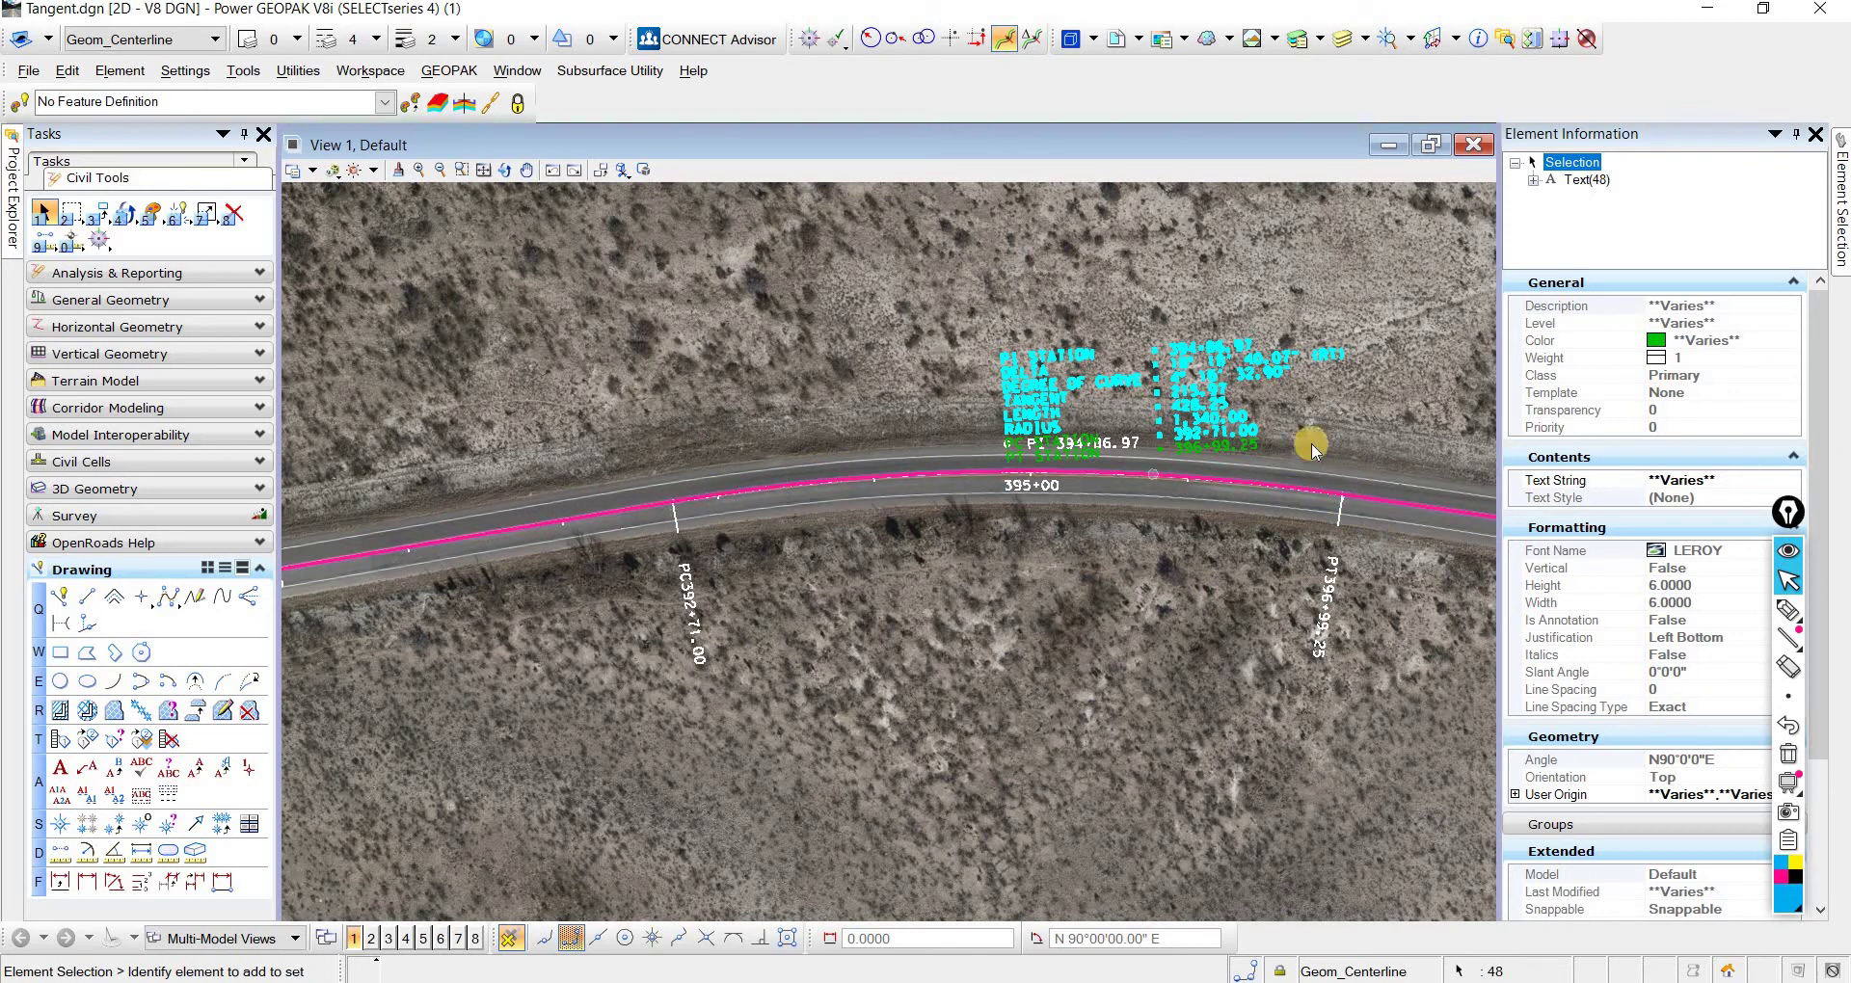
{"action": "scroll", "coordinate": [1058, 365], "scroll_direction": "up", "scroll_amount": 2}
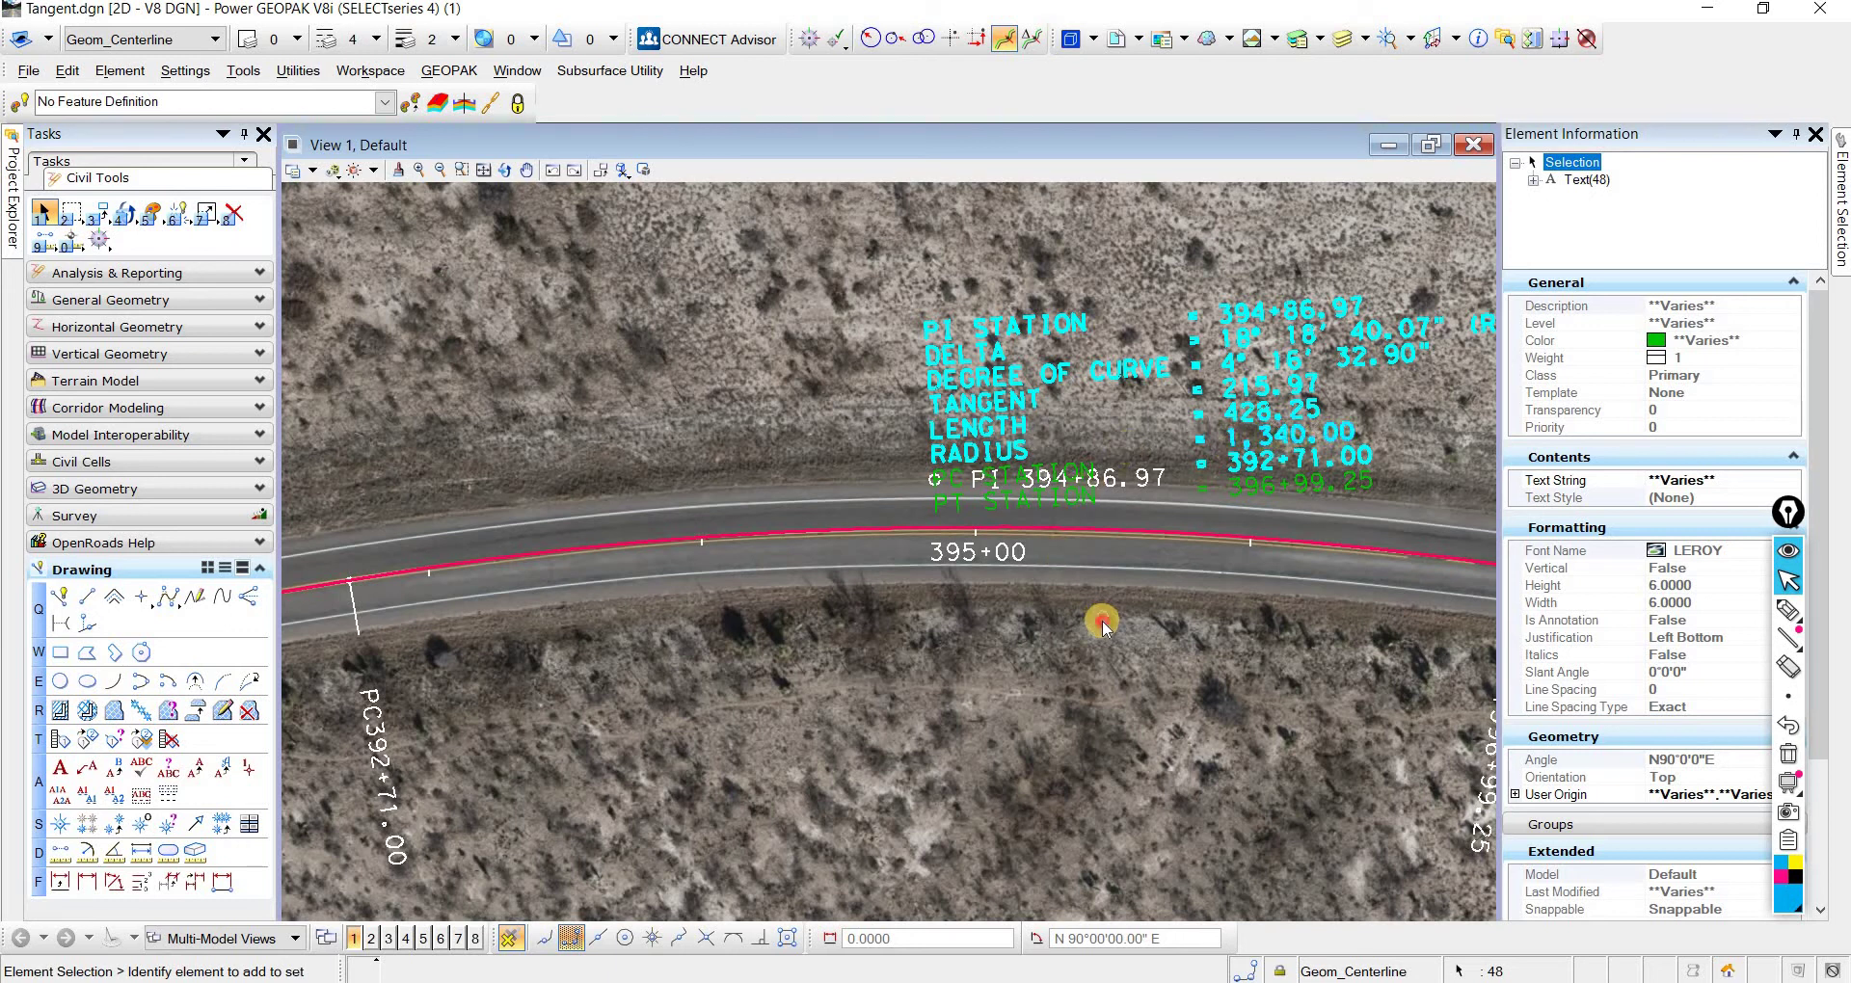
{"action": "left_click", "coordinate": [1085, 665]}
{"action": "middle_click_drag", "start_coordinate": [979, 591], "coordinate": [743, 580]}
{"action": "scroll", "coordinate": [751, 530], "scroll_direction": "down", "scroll_amount": 2}
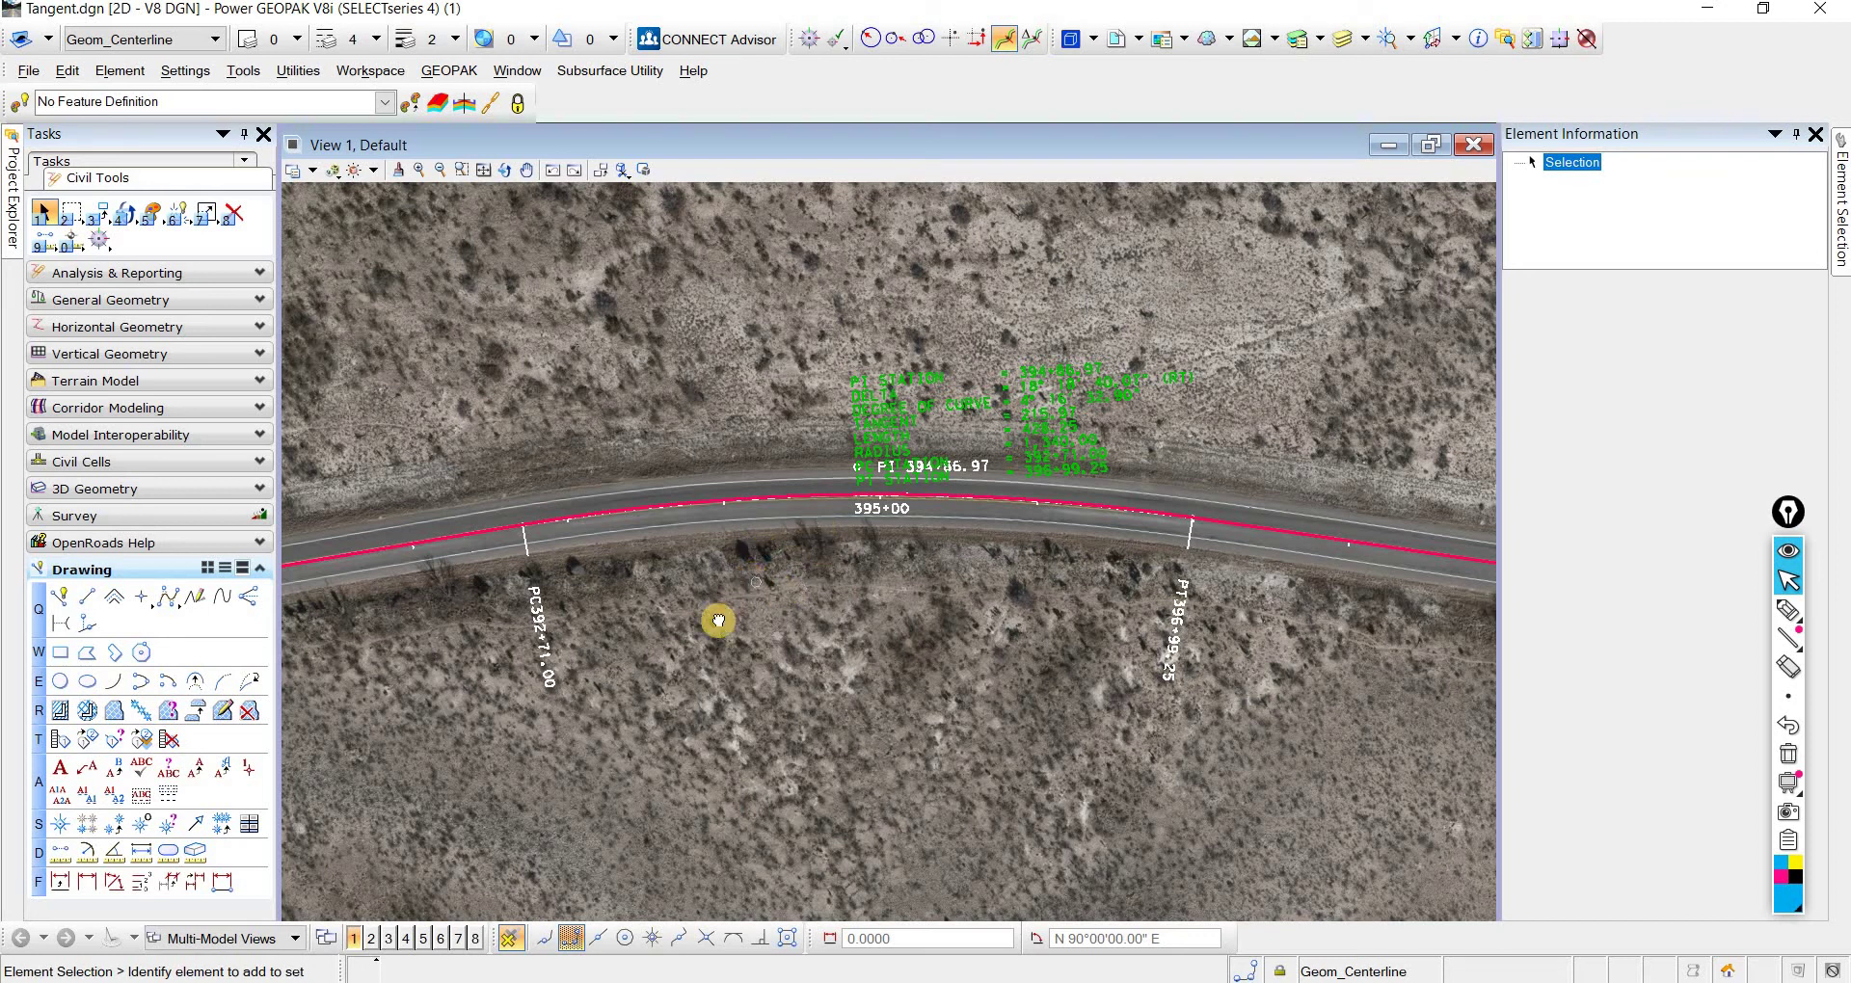
Step: Check the Word Delta notes, then pan the curve until PT 396+99.25 shows
{"action": "middle_click_drag", "start_coordinate": [1008, 567], "coordinate": [1012, 550]}
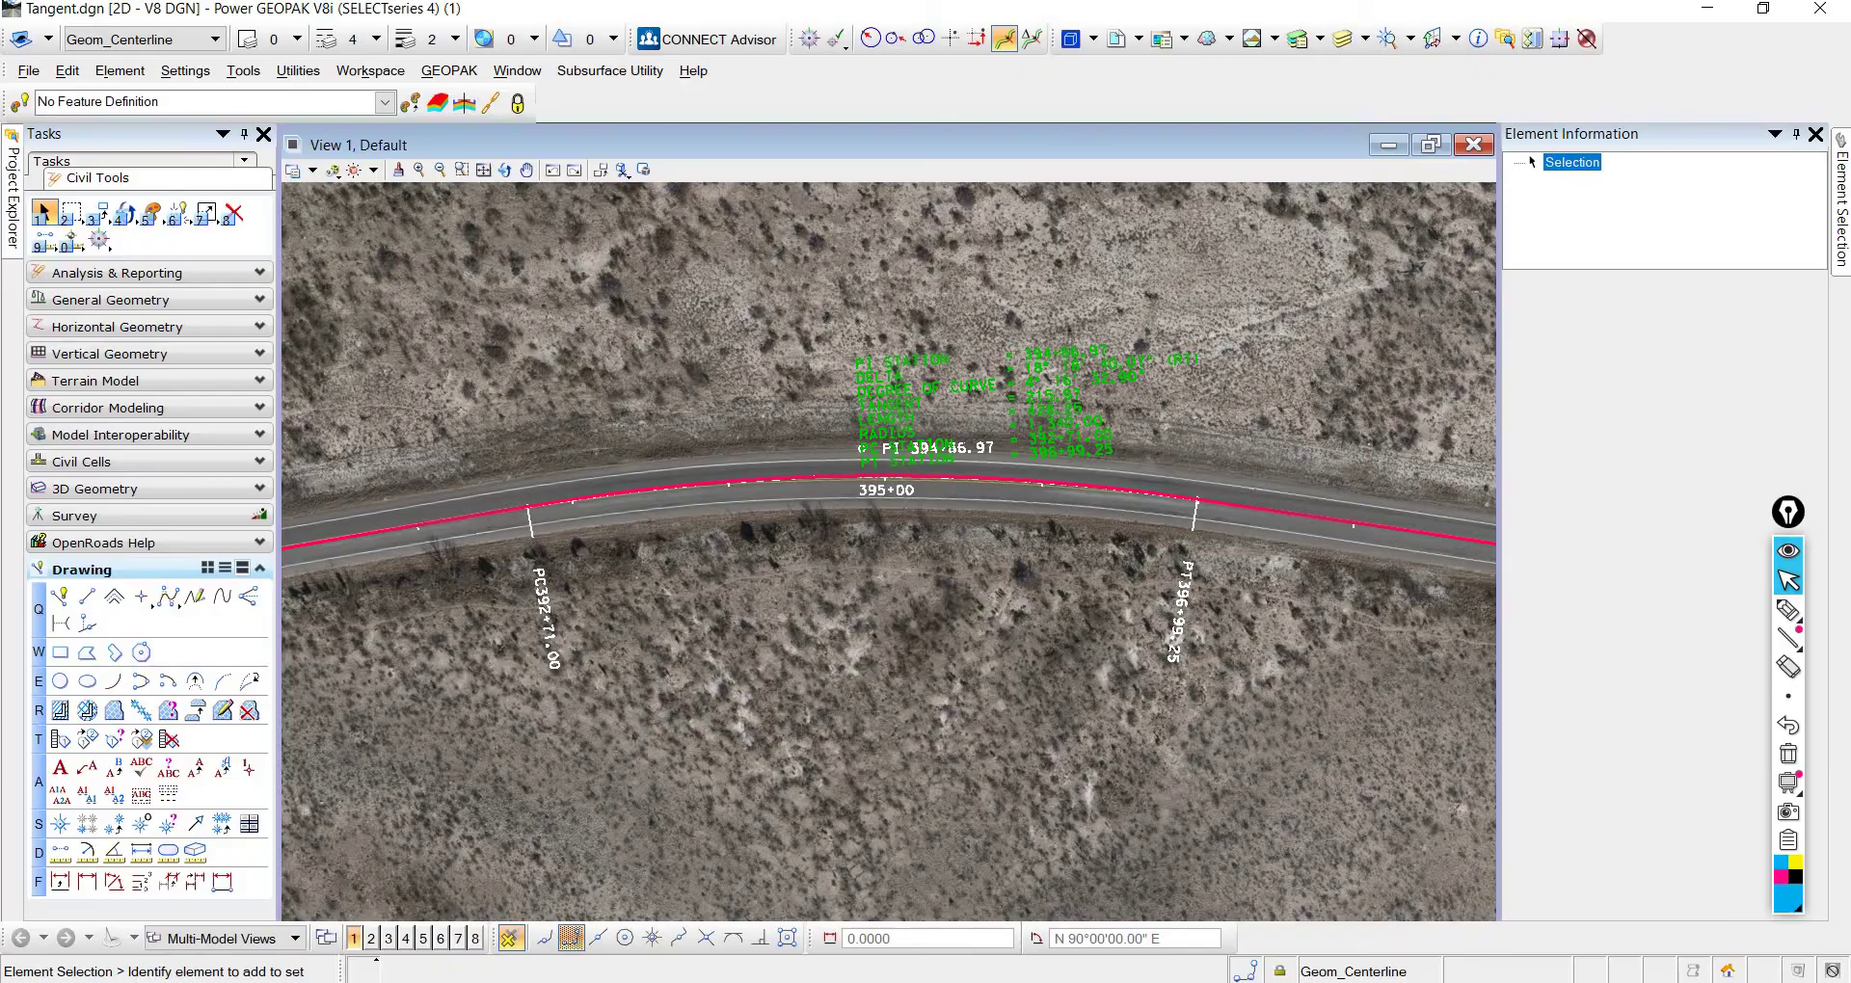
{"action": "key", "text": "alt+Tab"}
{"action": "left_click", "coordinate": [1252, 588]}
{"action": "scroll", "coordinate": [853, 465], "scroll_direction": "up", "scroll_amount": 2}
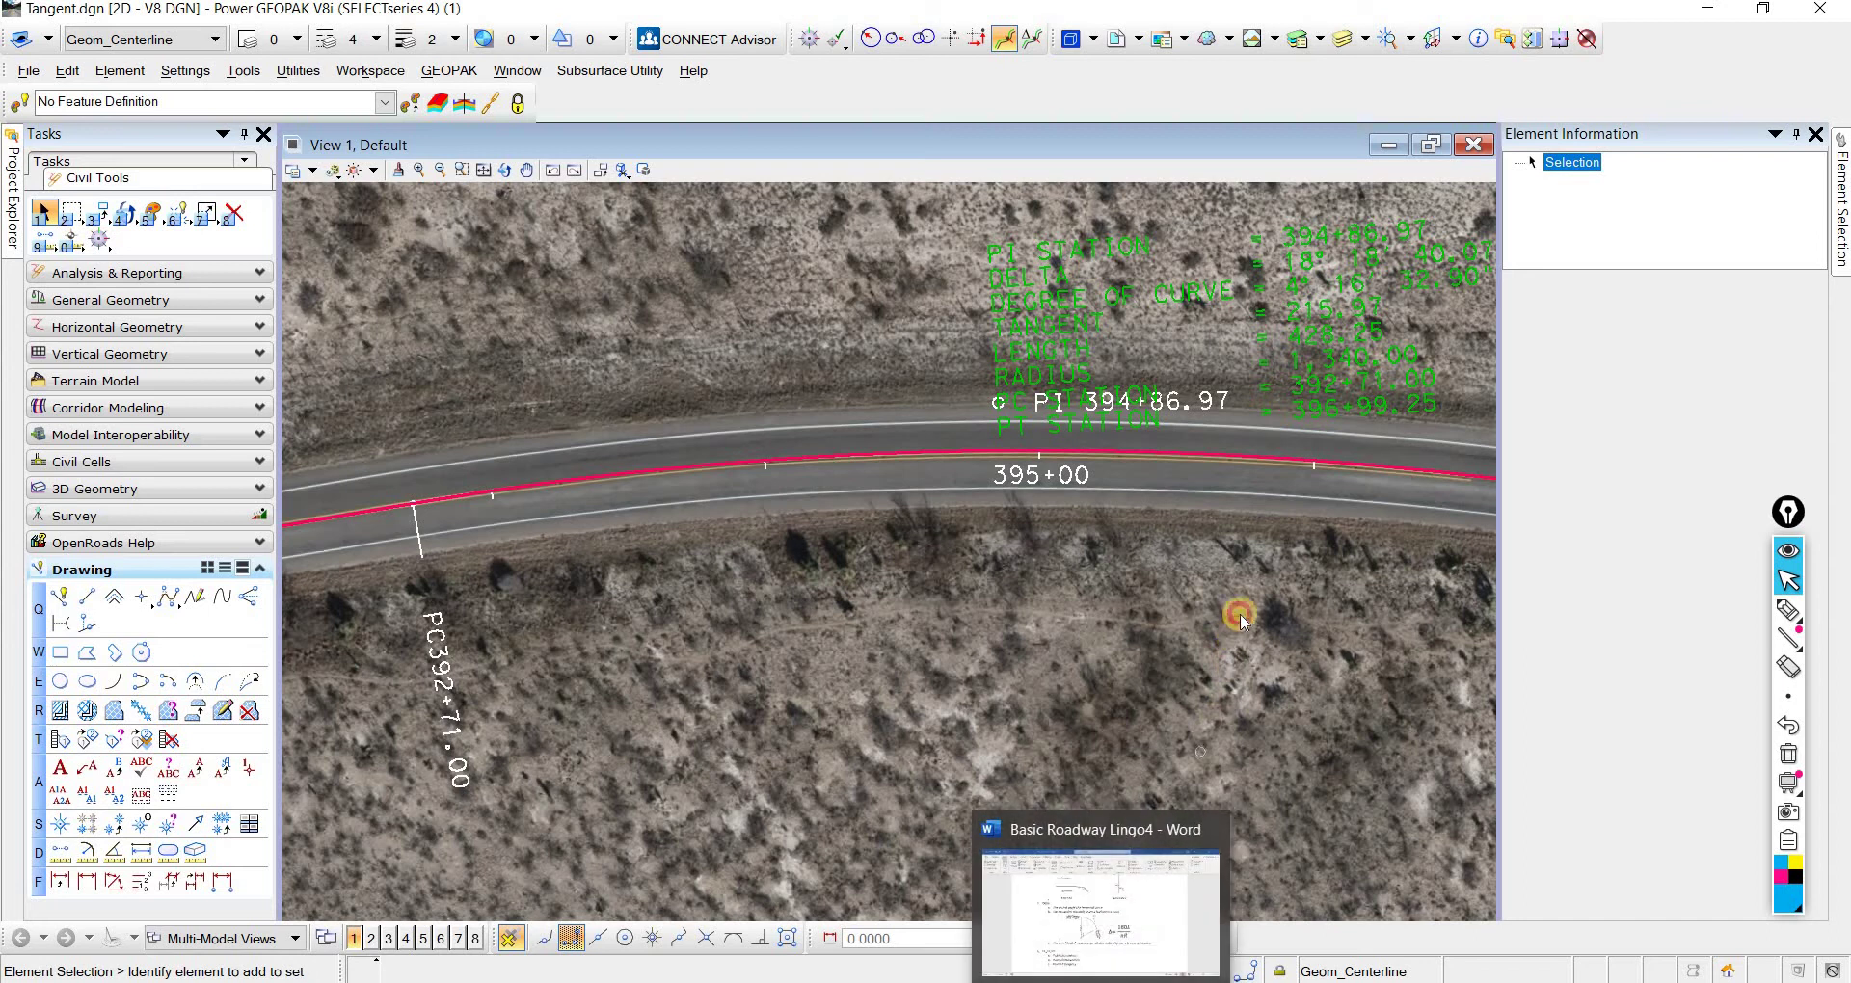
{"action": "middle_click_drag", "start_coordinate": [1133, 622], "coordinate": [1020, 661]}
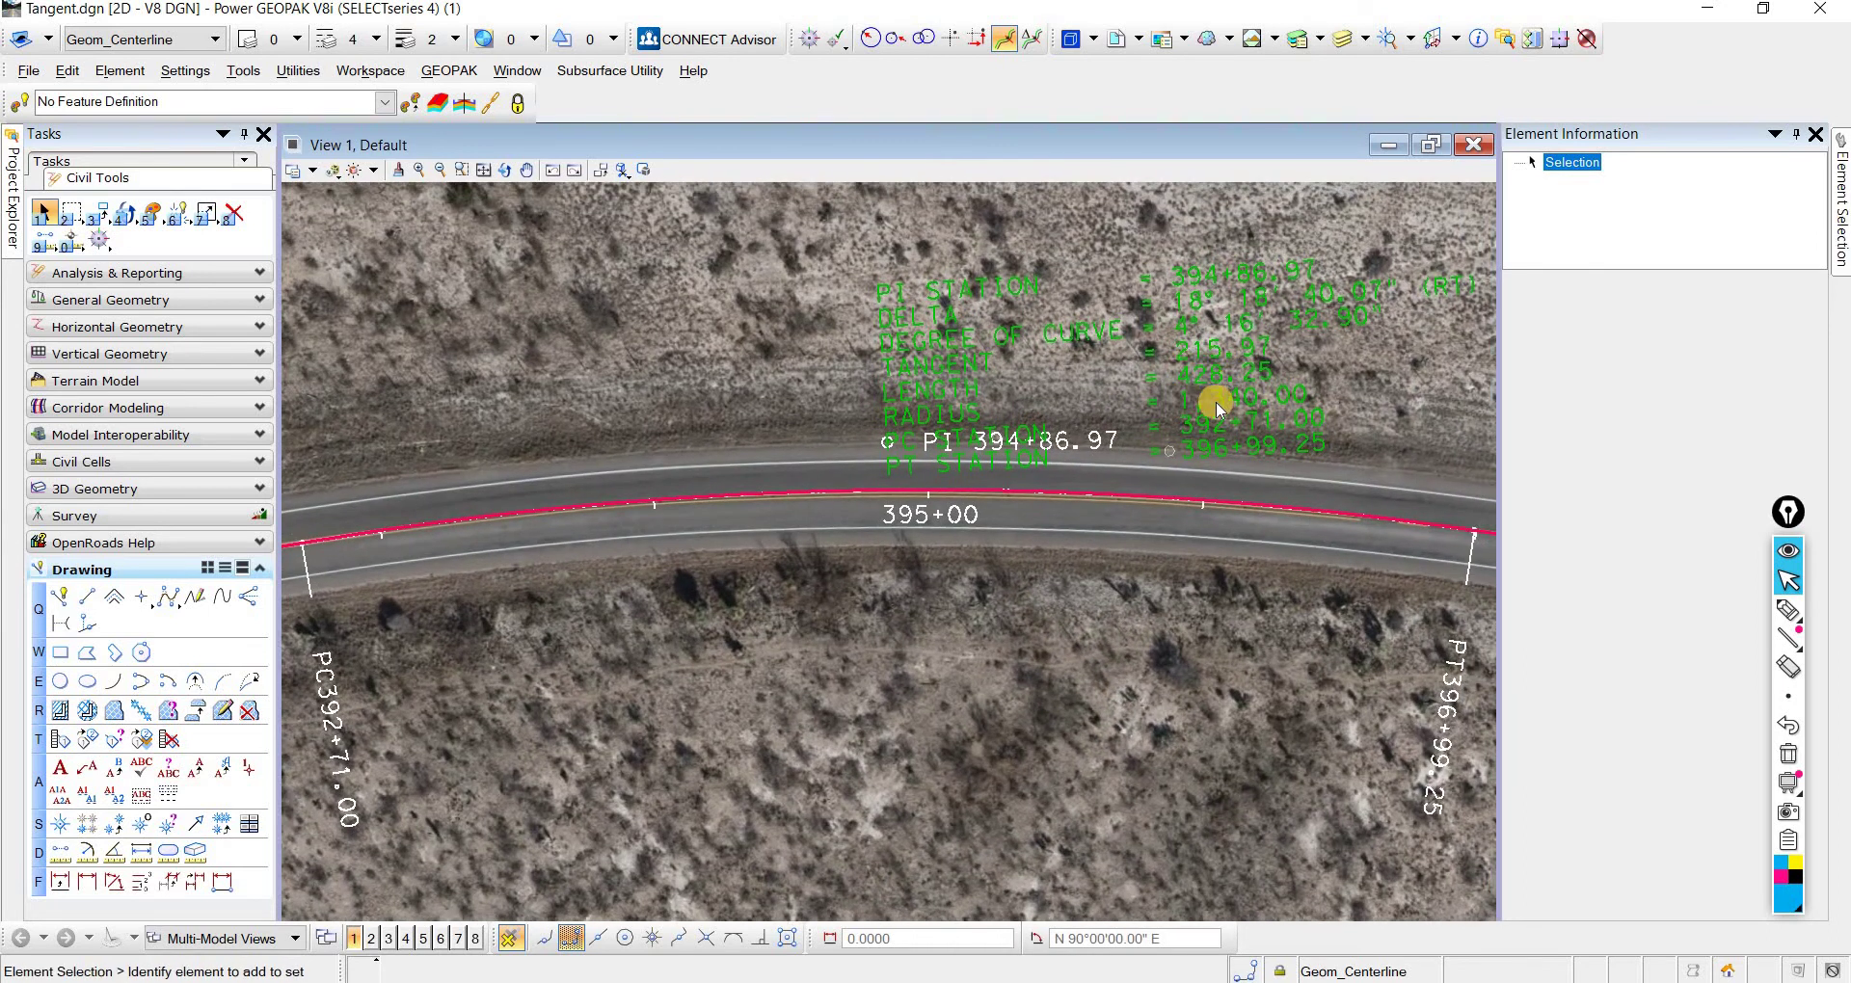
Step: Show the 1,340.00 radius text's properties, then return to the Word roadway notes
{"action": "left_click", "coordinate": [1192, 399]}
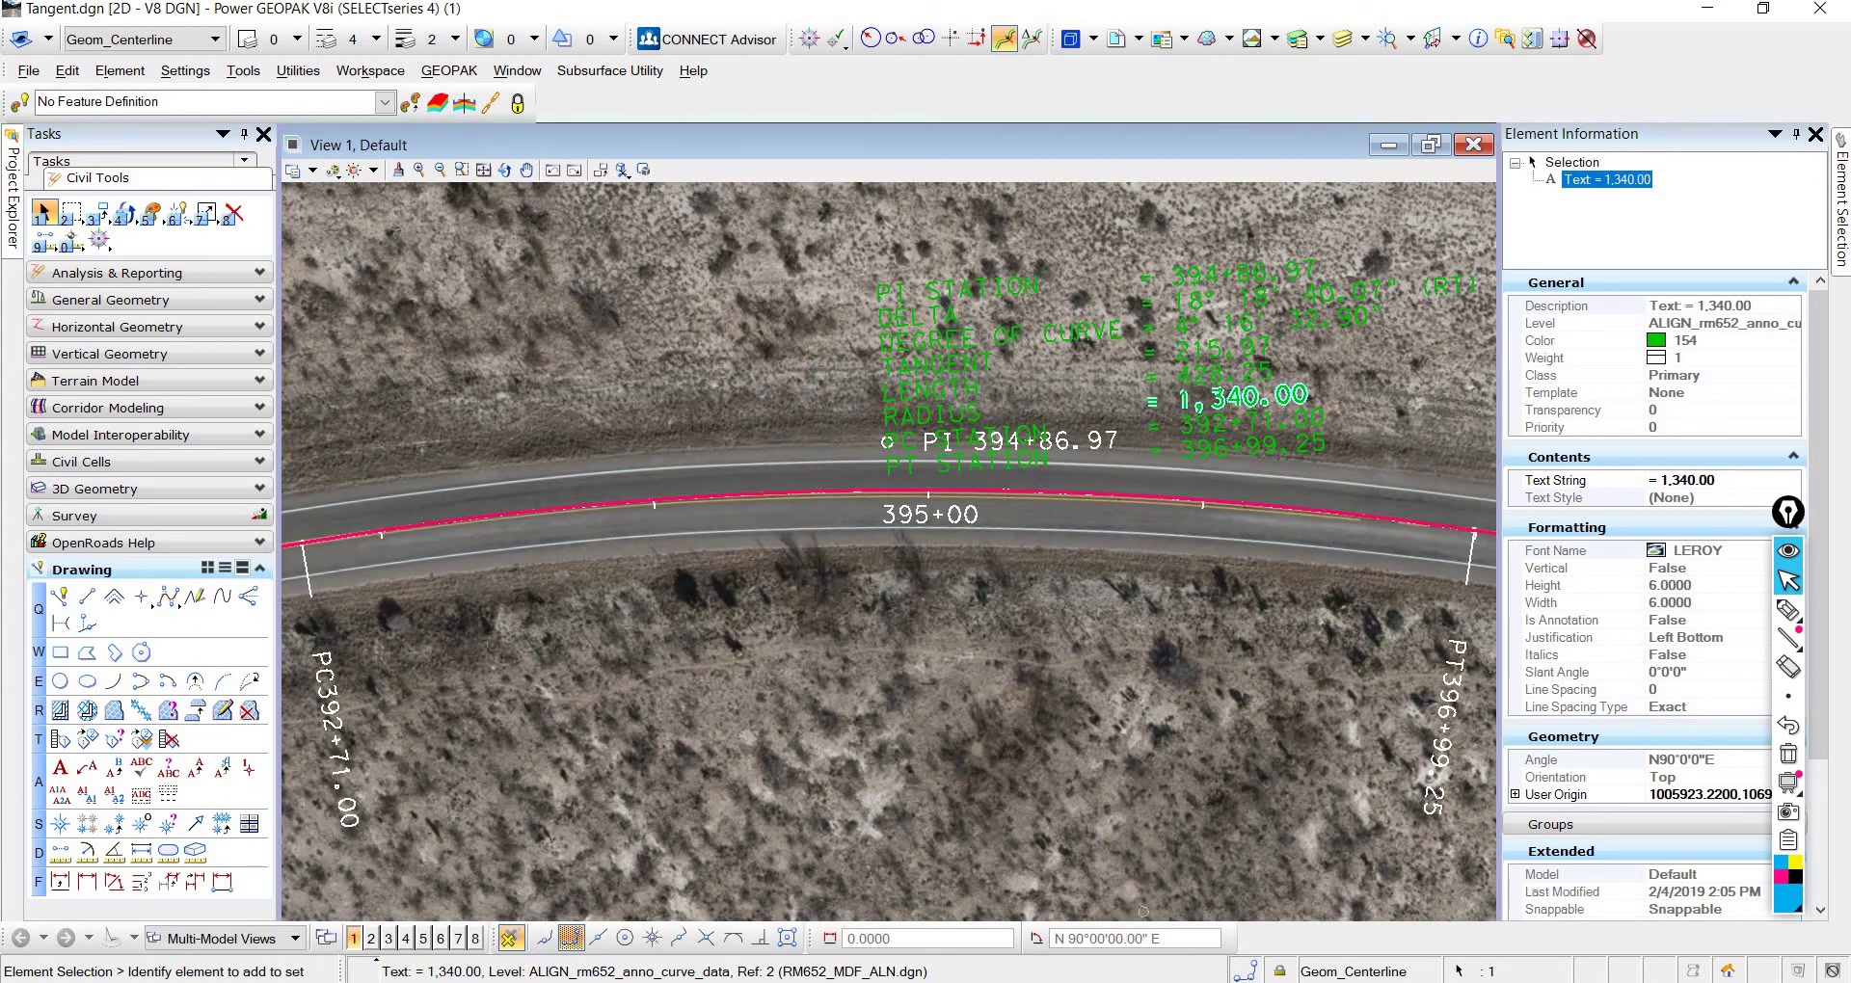
{"action": "key", "text": "alt+Tab"}
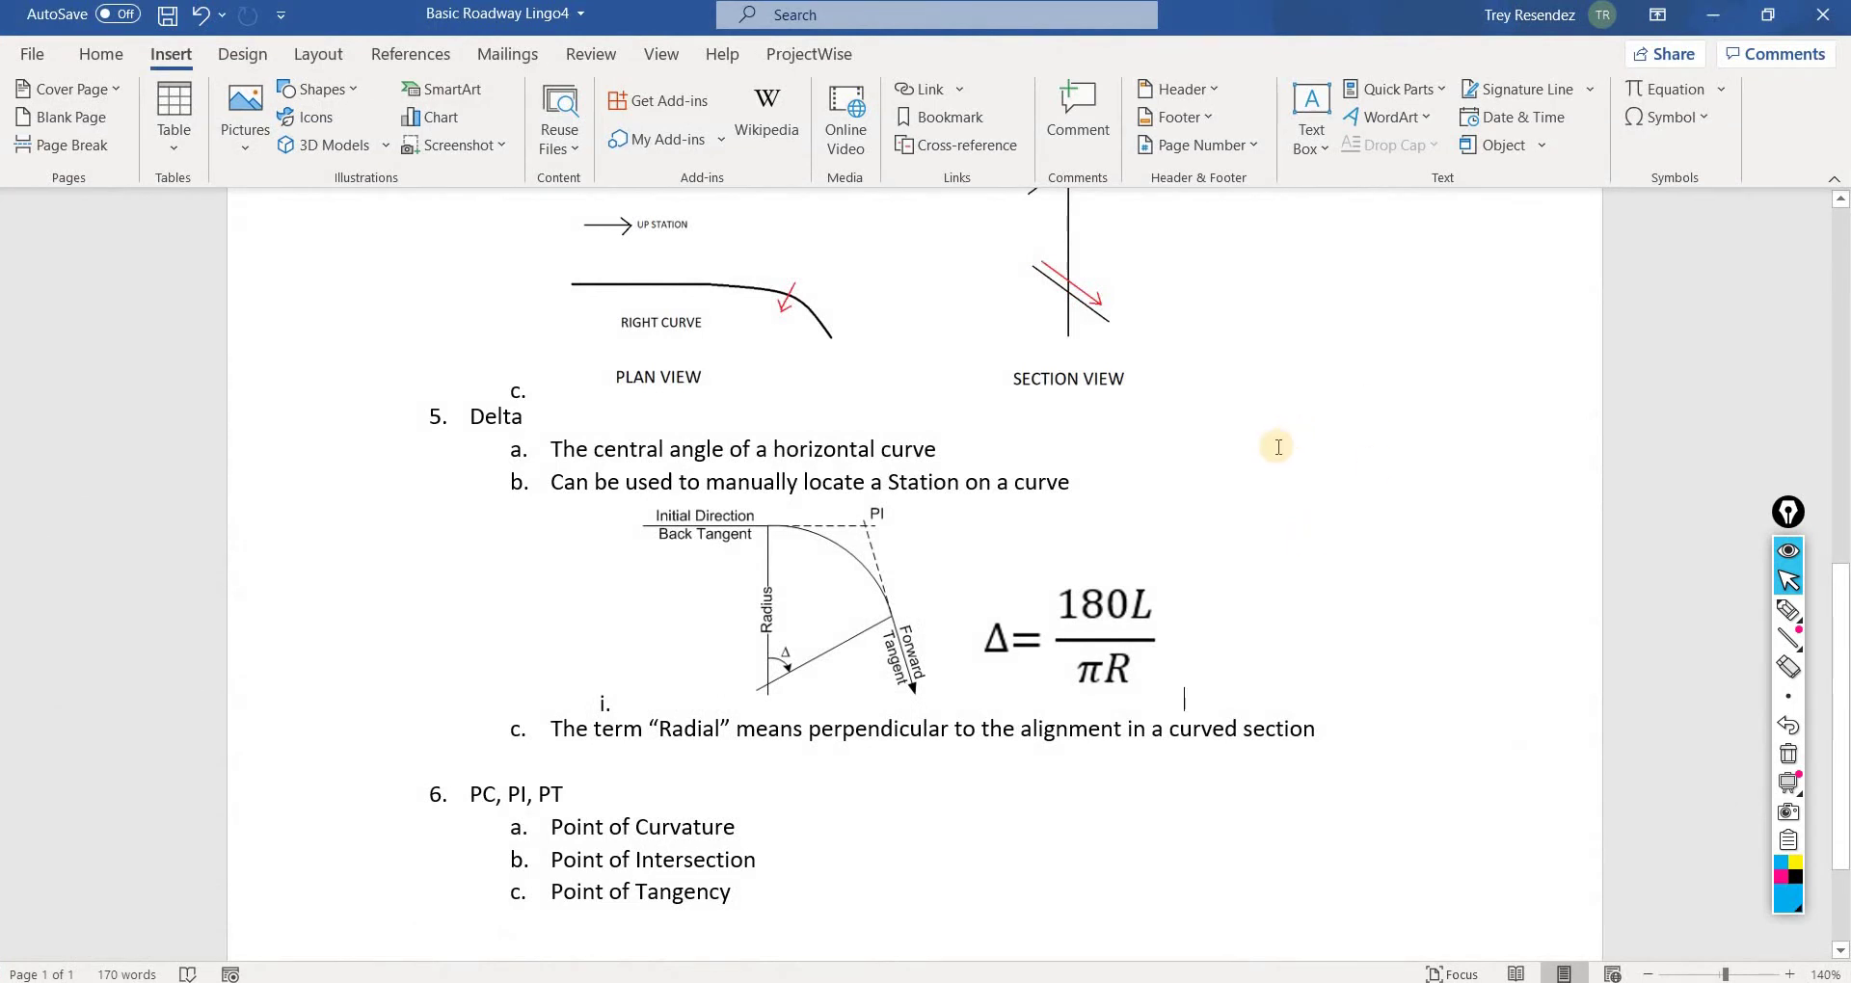
{"action": "left_click", "coordinate": [1276, 447]}
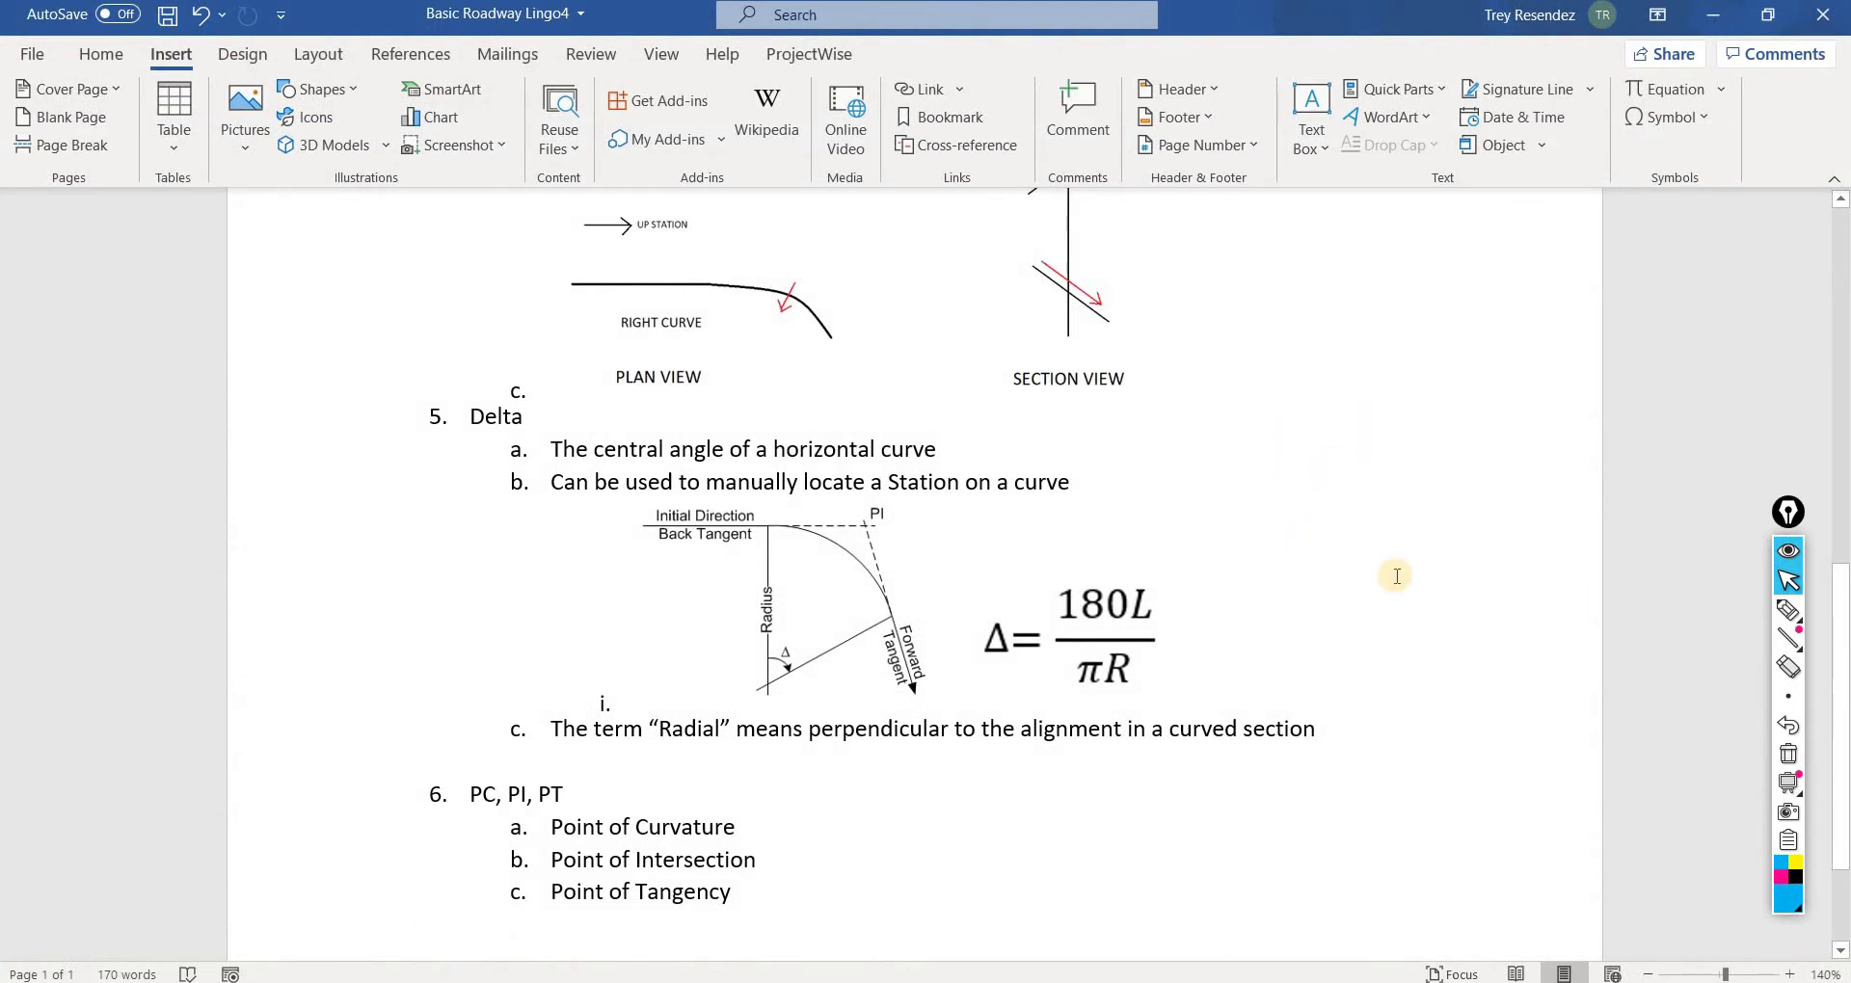
{"action": "left_click", "coordinate": [1788, 609]}
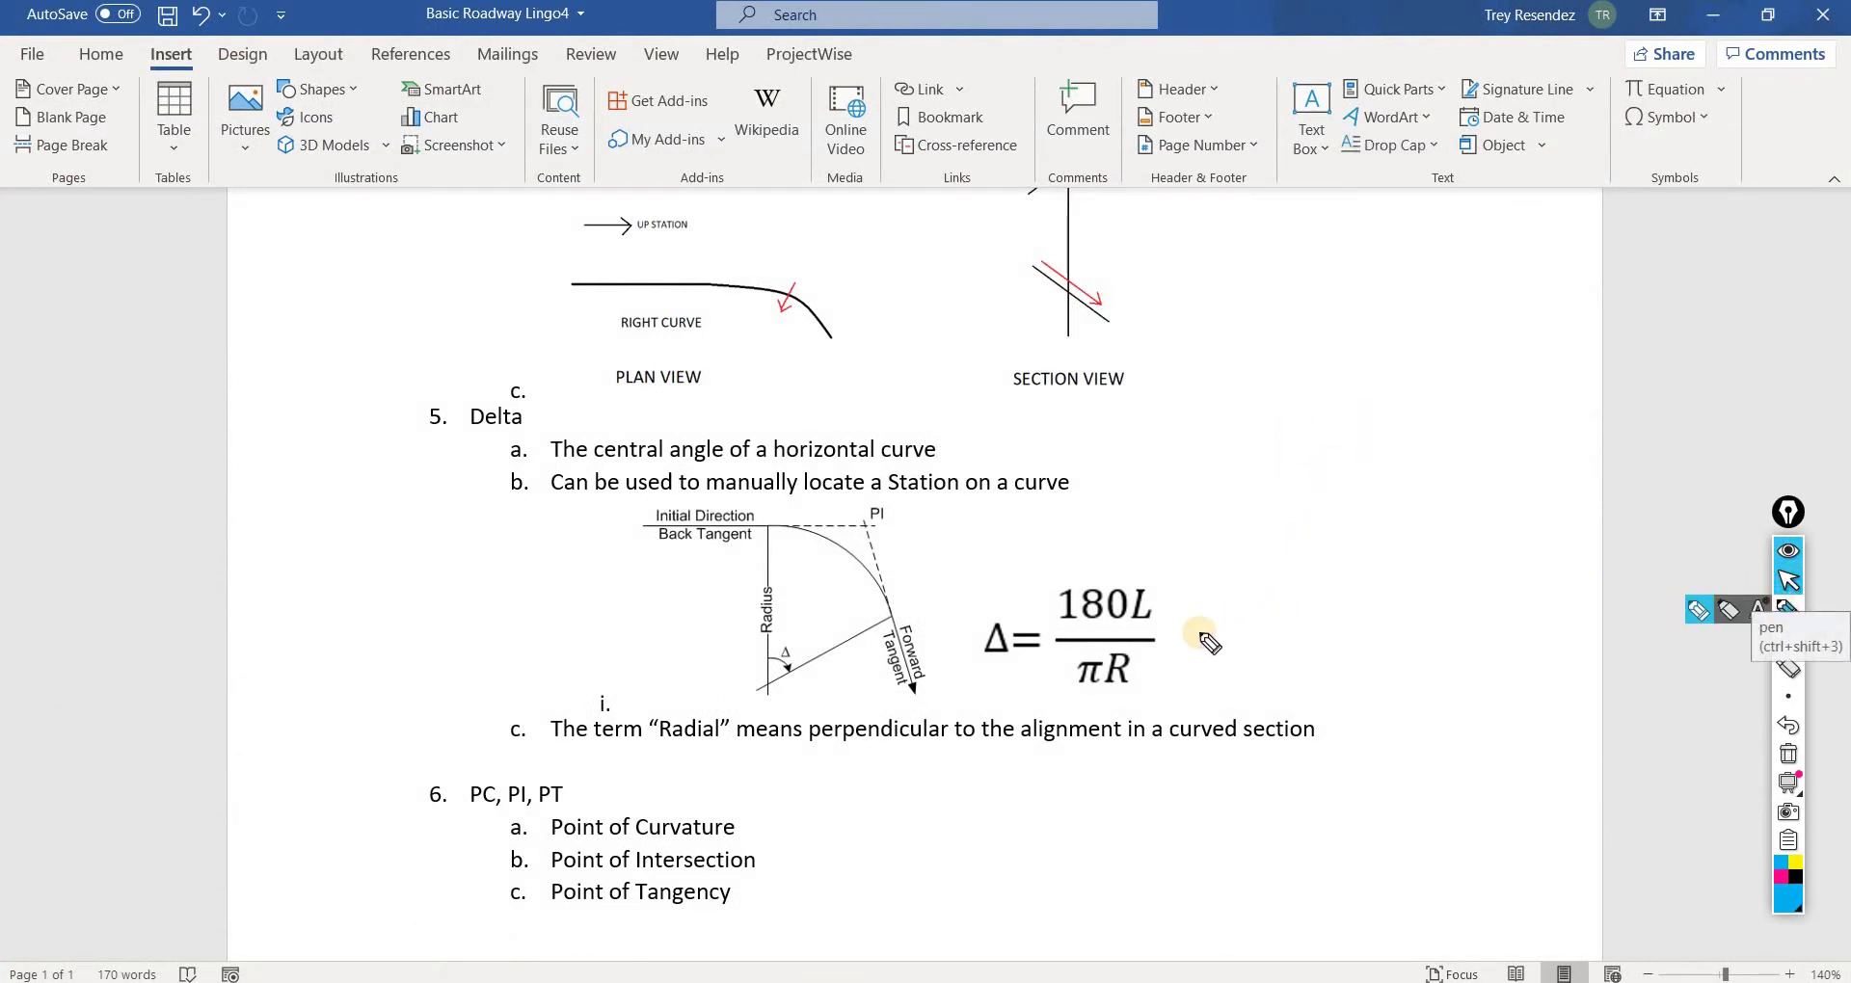
{"action": "left_click_drag", "start_coordinate": [1172, 631], "coordinate": [1185, 630]}
{"action": "left_click_drag", "start_coordinate": [1172, 638], "coordinate": [1185, 637]}
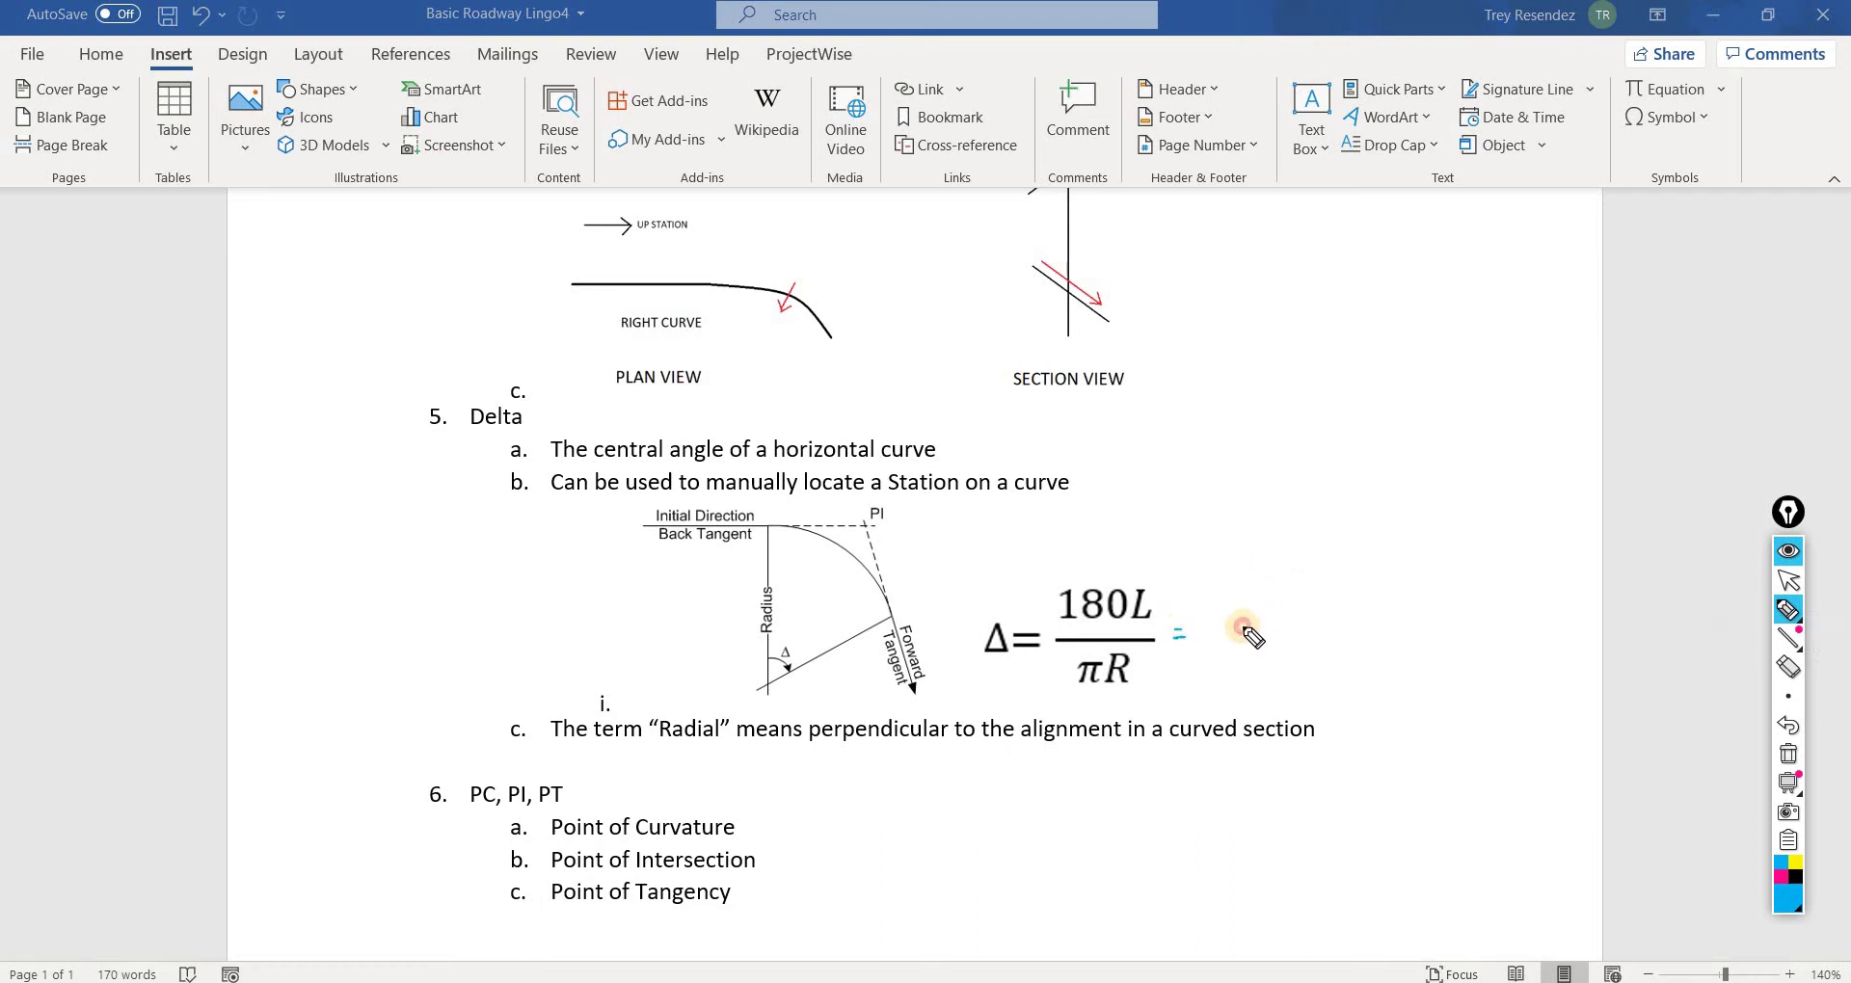
{"action": "mouse_move", "coordinate": [1242, 576]}
{"action": "left_mouse_down"}
{"action": "mouse_move", "coordinate": [1256, 624]}
{"action": "mouse_move", "coordinate": [1285, 599]}
{"action": "mouse_move", "coordinate": [1293, 640]}
{"action": "mouse_move", "coordinate": [1283, 587]}
{"action": "mouse_move", "coordinate": [1338, 585]}
{"action": "mouse_move", "coordinate": [1328, 572]}
{"action": "mouse_move", "coordinate": [1381, 598]}
{"action": "mouse_move", "coordinate": [1439, 544]}
{"action": "left_mouse_up"}
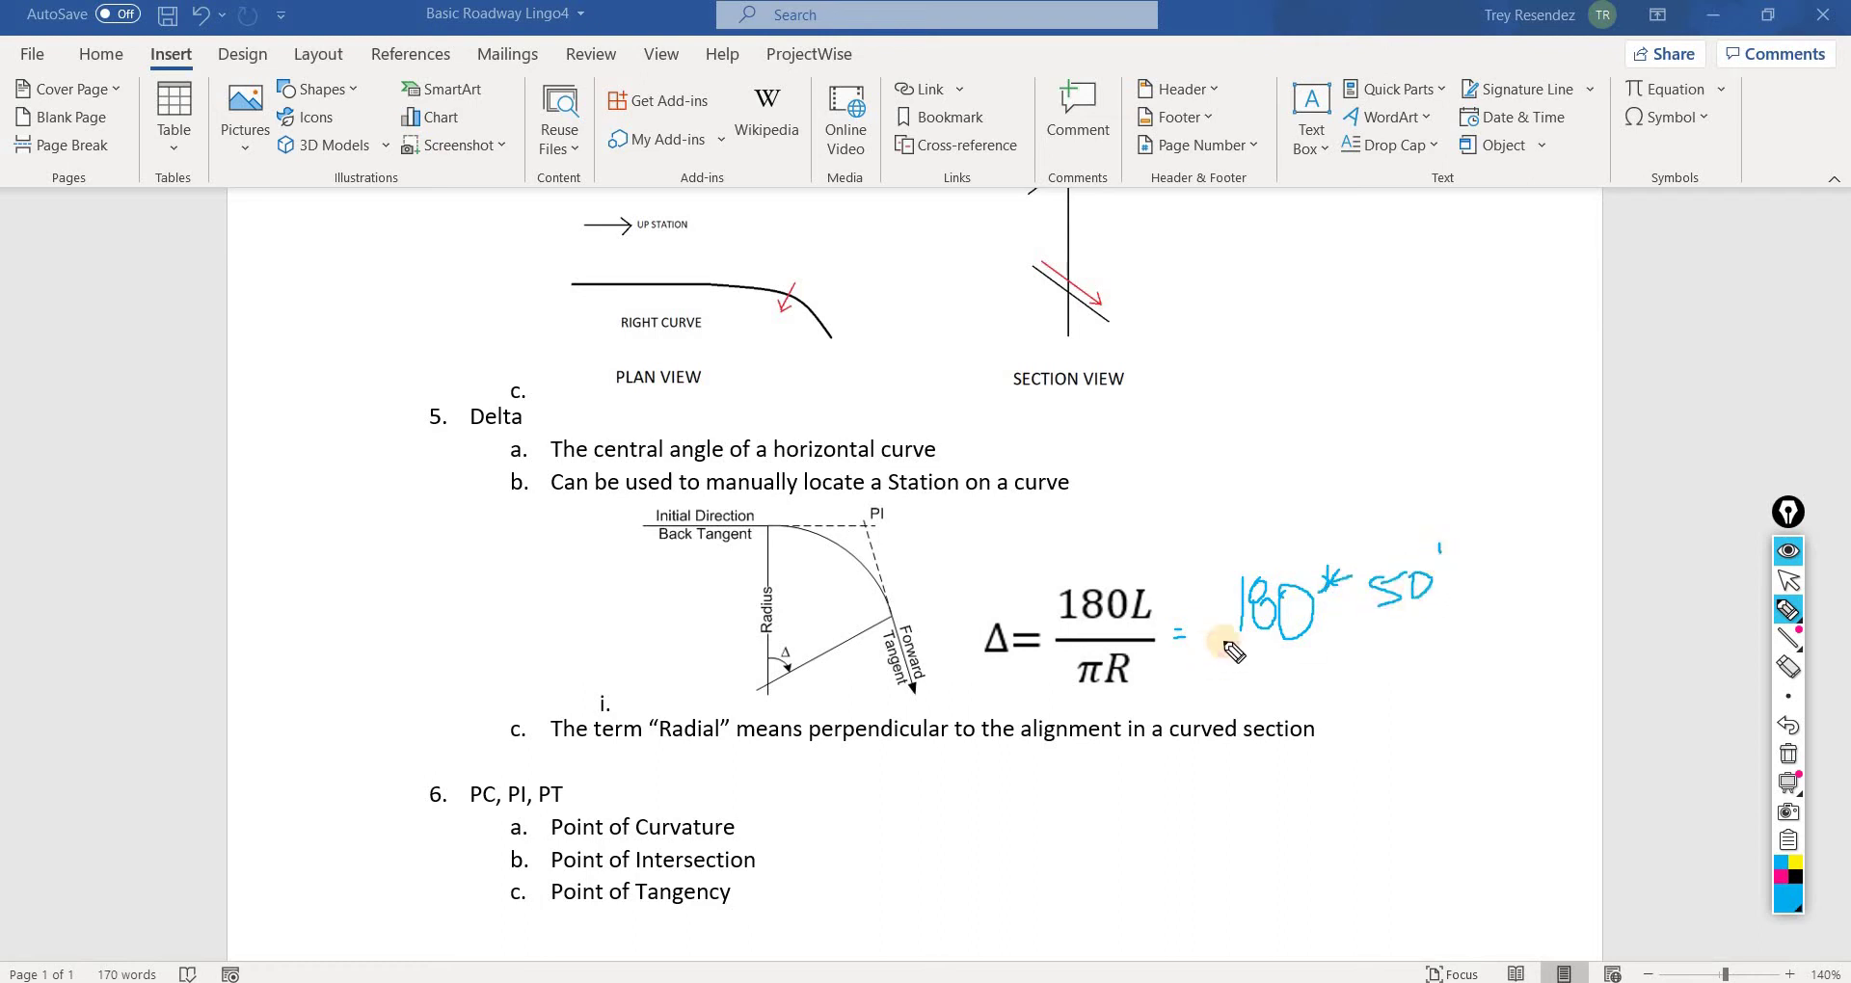
{"action": "left_click_drag", "start_coordinate": [1214, 651], "coordinate": [1316, 649]}
{"action": "mouse_move", "coordinate": [1486, 631]}
{"action": "left_mouse_down"}
{"action": "mouse_move", "coordinate": [1346, 564]}
{"action": "mouse_move", "coordinate": [1316, 649]}
{"action": "left_mouse_up"}
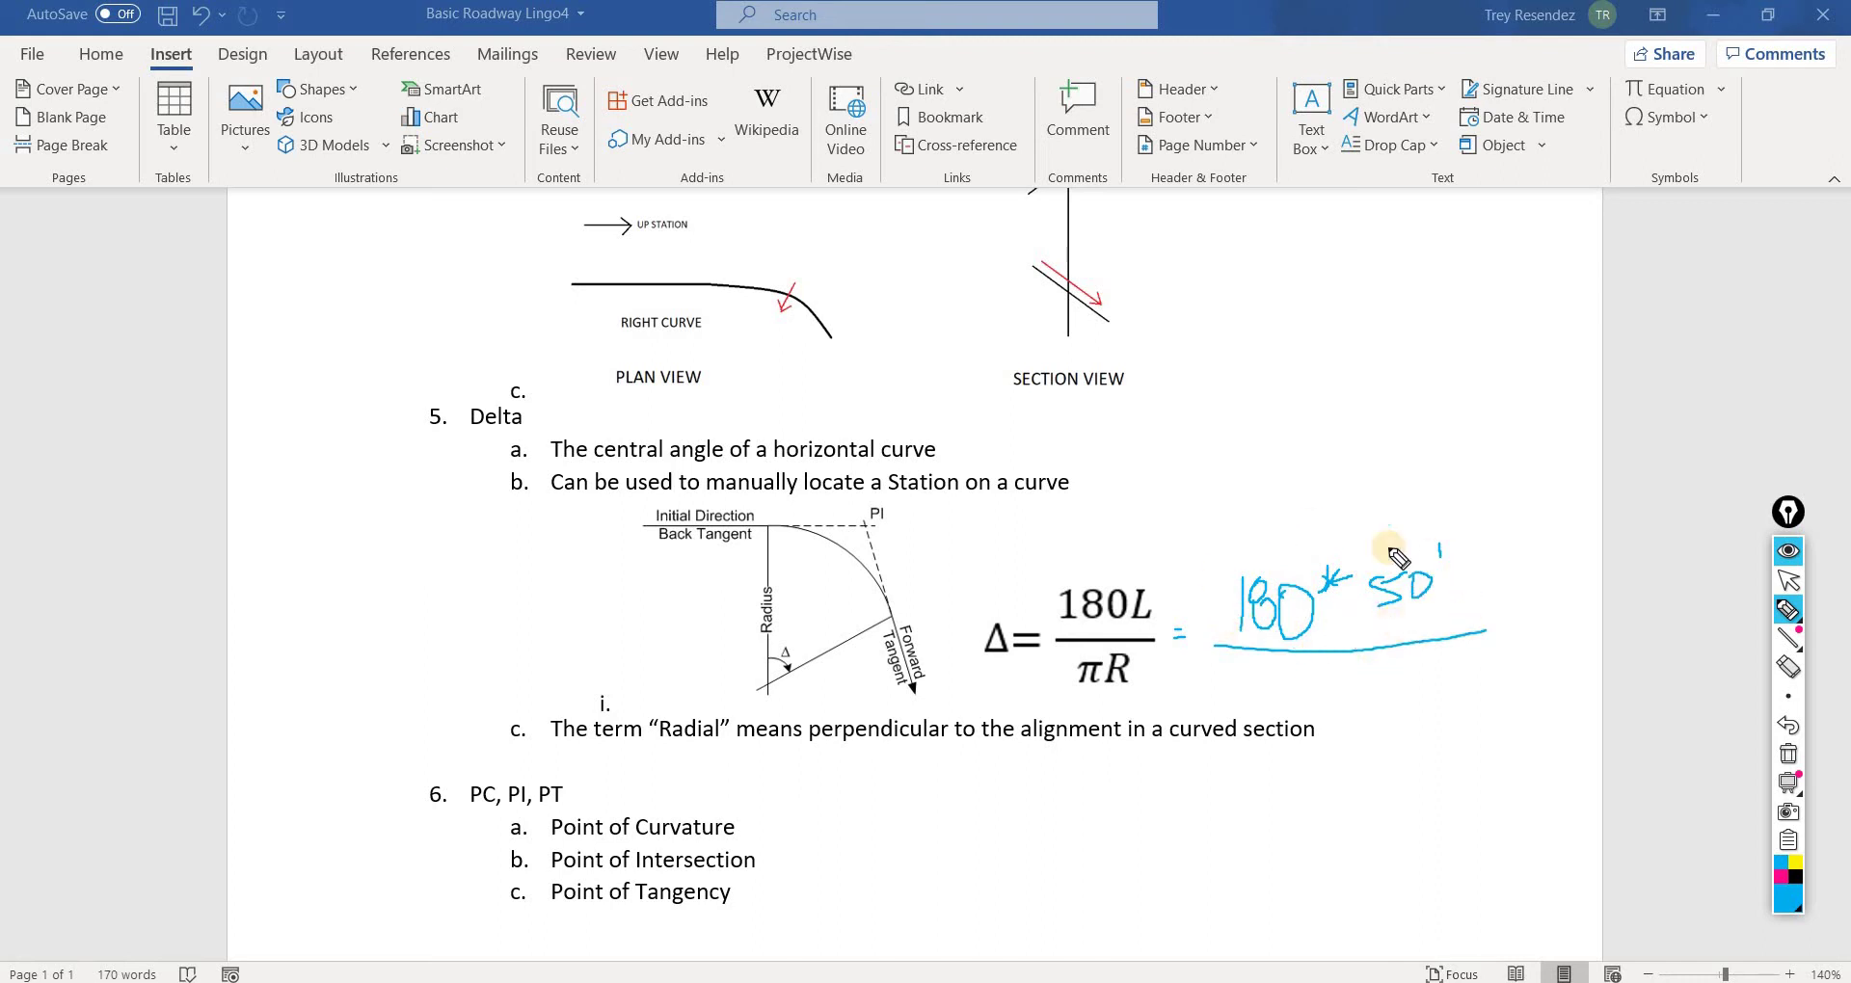
{"action": "mouse_move", "coordinate": [1259, 670]}
{"action": "left_mouse_down"}
{"action": "mouse_move", "coordinate": [1273, 695]}
{"action": "mouse_move", "coordinate": [1294, 659]}
{"action": "left_mouse_up"}
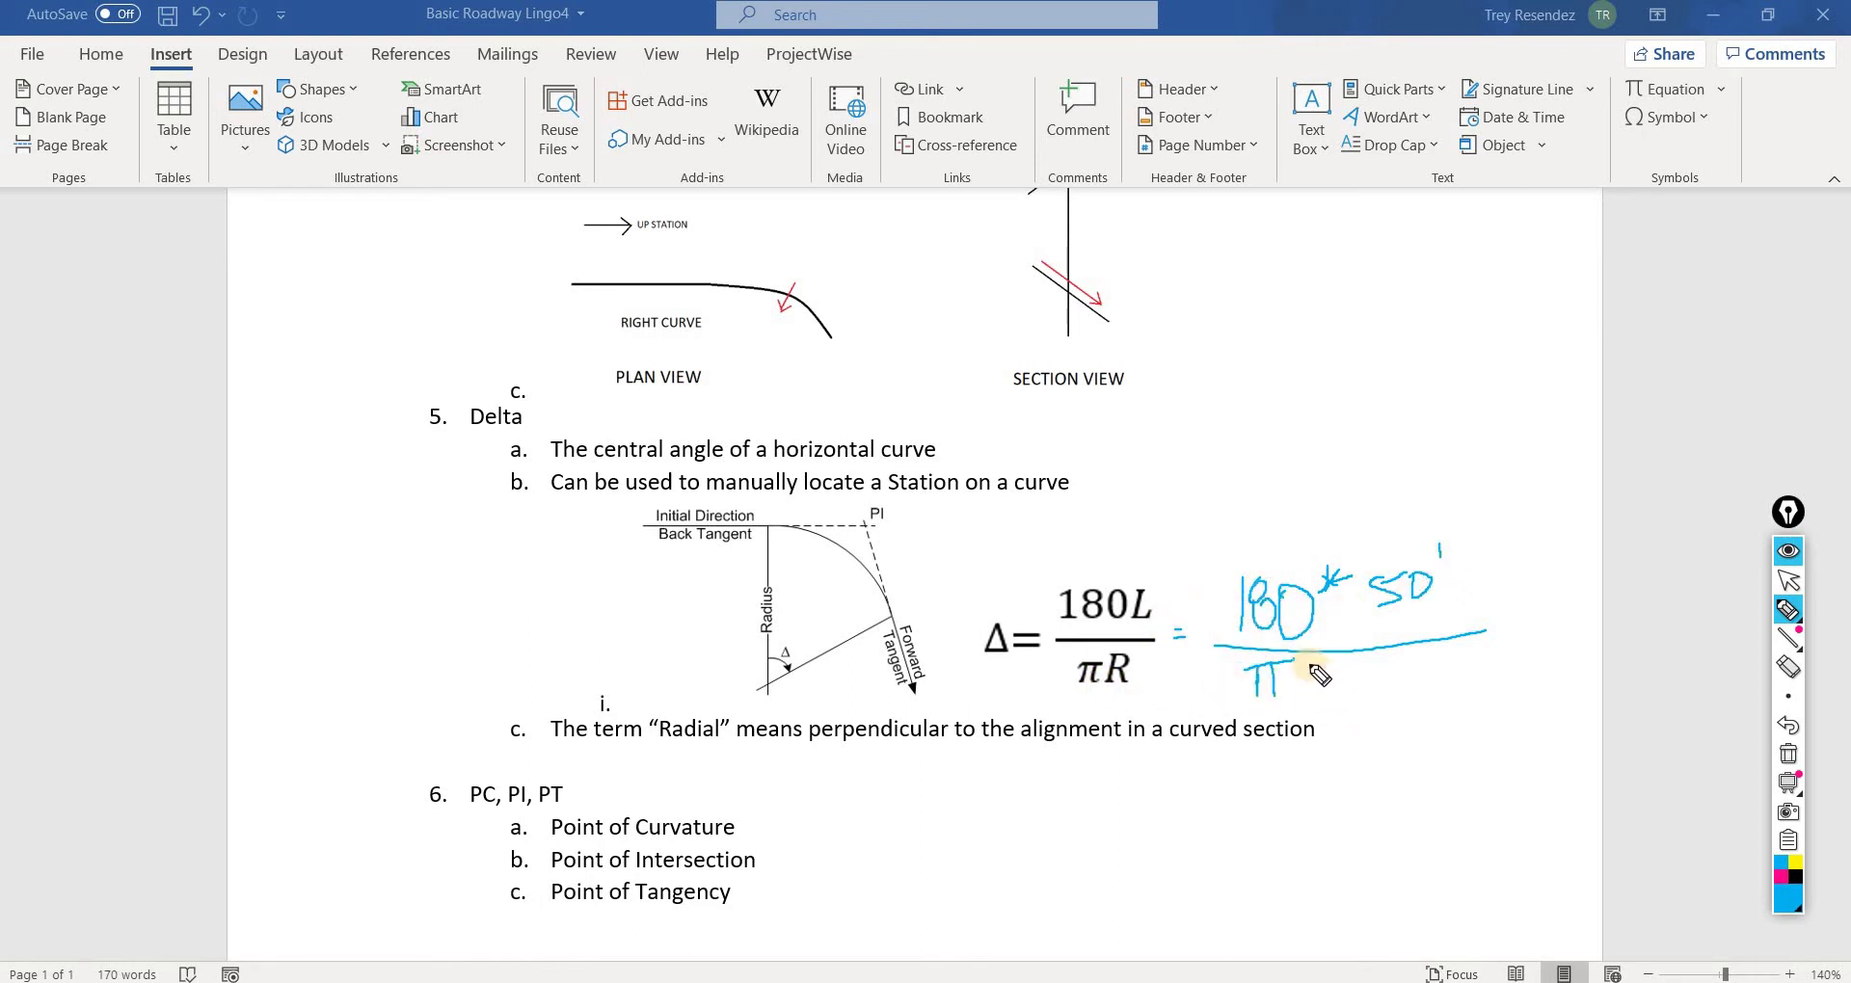
{"action": "left_click_drag", "start_coordinate": [1310, 661], "coordinate": [1318, 669]}
{"action": "mouse_move", "coordinate": [1319, 662]}
{"action": "left_mouse_down"}
{"action": "mouse_move", "coordinate": [1358, 689]}
{"action": "mouse_move", "coordinate": [1376, 669]}
{"action": "mouse_move", "coordinate": [1385, 682]}
{"action": "mouse_move", "coordinate": [1362, 663]}
{"action": "mouse_move", "coordinate": [1376, 655]}
{"action": "mouse_move", "coordinate": [1378, 682]}
{"action": "mouse_move", "coordinate": [1423, 659]}
{"action": "left_mouse_up"}
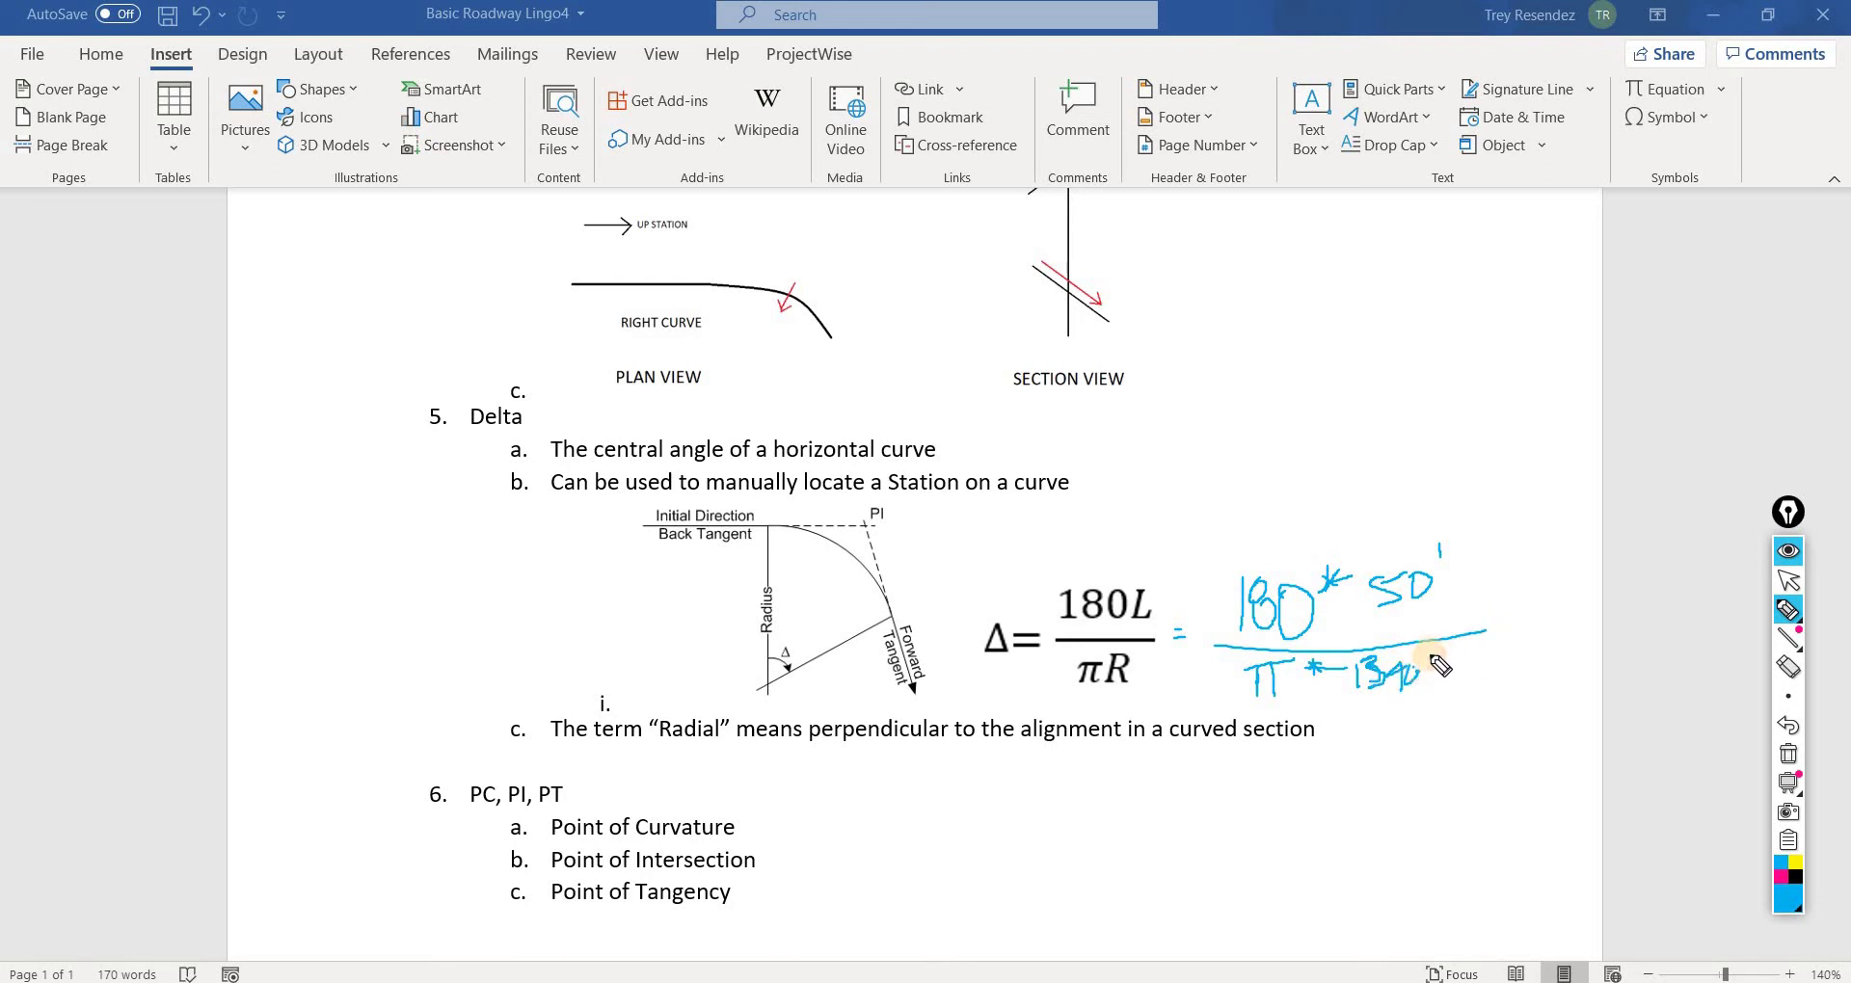
{"action": "left_click_drag", "start_coordinate": [1493, 631], "coordinate": [1501, 628]}
{"action": "mouse_move", "coordinate": [1503, 615]}
{"action": "left_mouse_down"}
{"action": "mouse_move", "coordinate": [1542, 601]}
{"action": "mouse_move", "coordinate": [1541, 633]}
{"action": "mouse_move", "coordinate": [1567, 632]}
{"action": "mouse_move", "coordinate": [1592, 595]}
{"action": "mouse_move", "coordinate": [1598, 627]}
{"action": "mouse_move", "coordinate": [1631, 598]}
{"action": "left_mouse_up"}
{"action": "left_click", "coordinate": [1567, 627]}
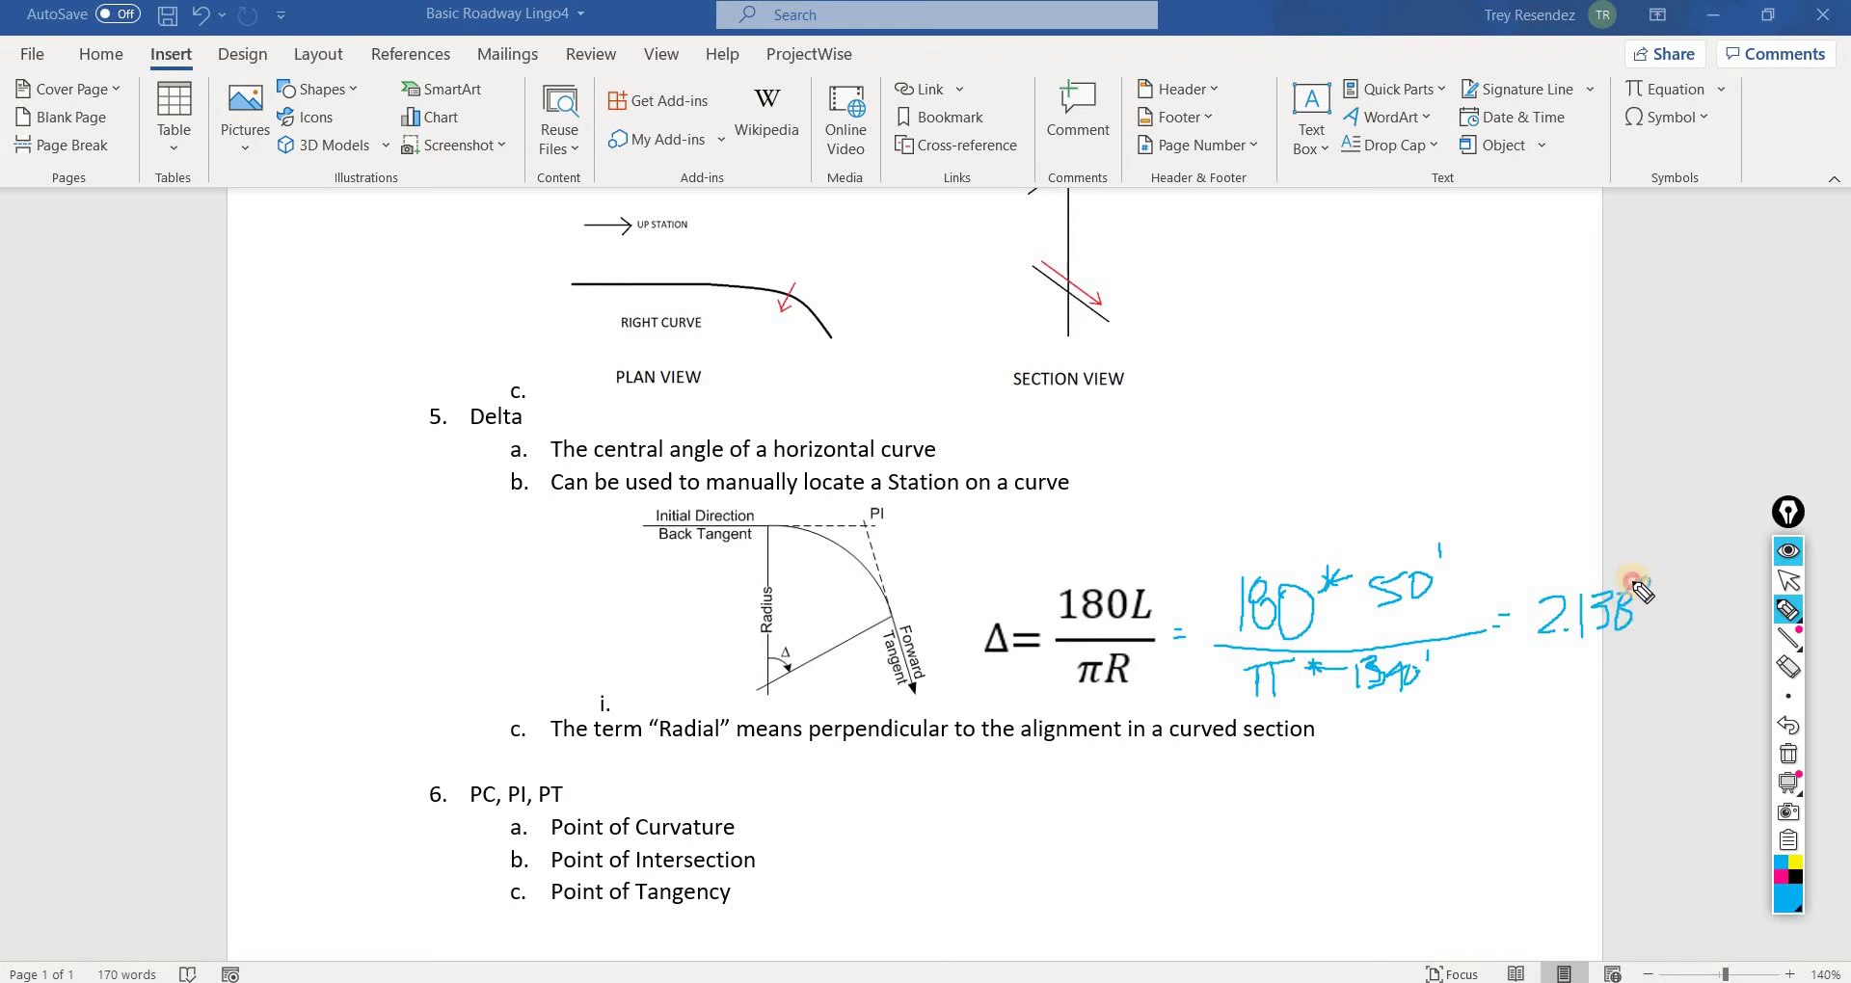
{"action": "left_click_drag", "start_coordinate": [1639, 579], "coordinate": [1644, 580]}
{"action": "left_click", "coordinate": [1788, 755]}
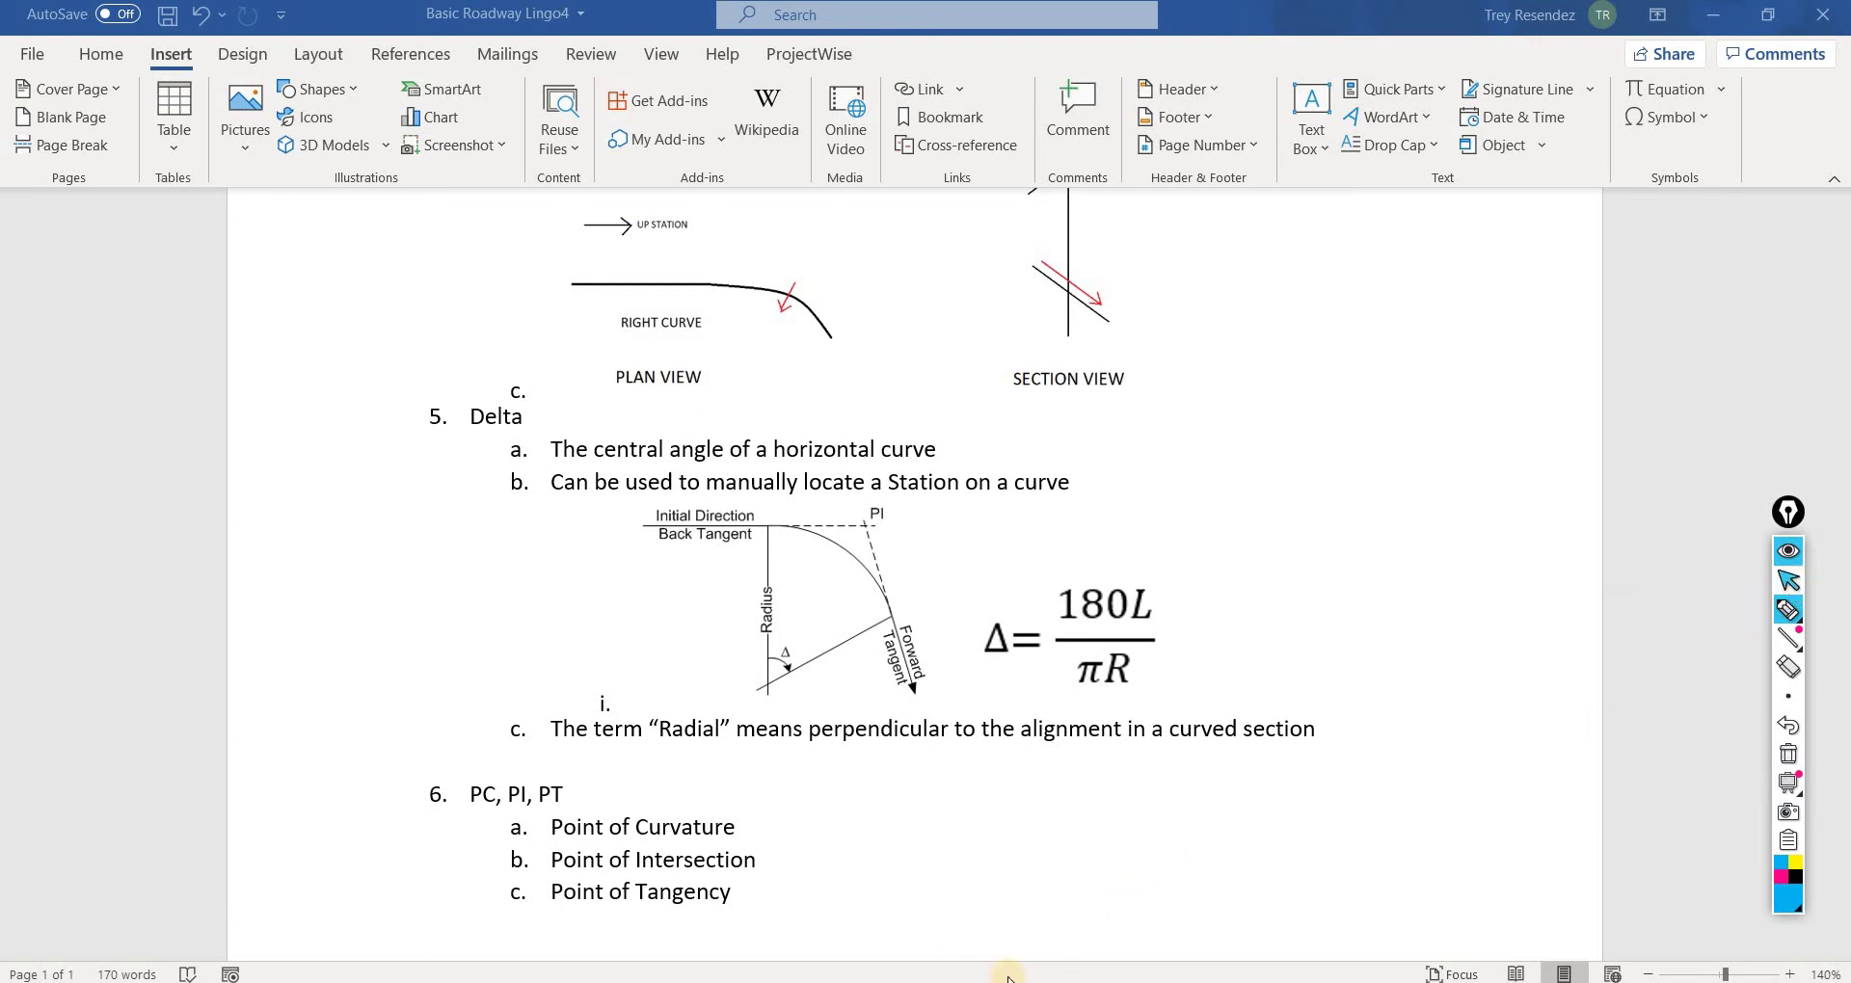
Step: Stop inking, return to Tangent.dgn, and select the RM652_2B alignment (13 elements, length 23070.0000)
{"action": "left_click", "coordinate": [1788, 581]}
{"action": "left_click", "coordinate": [1111, 914]}
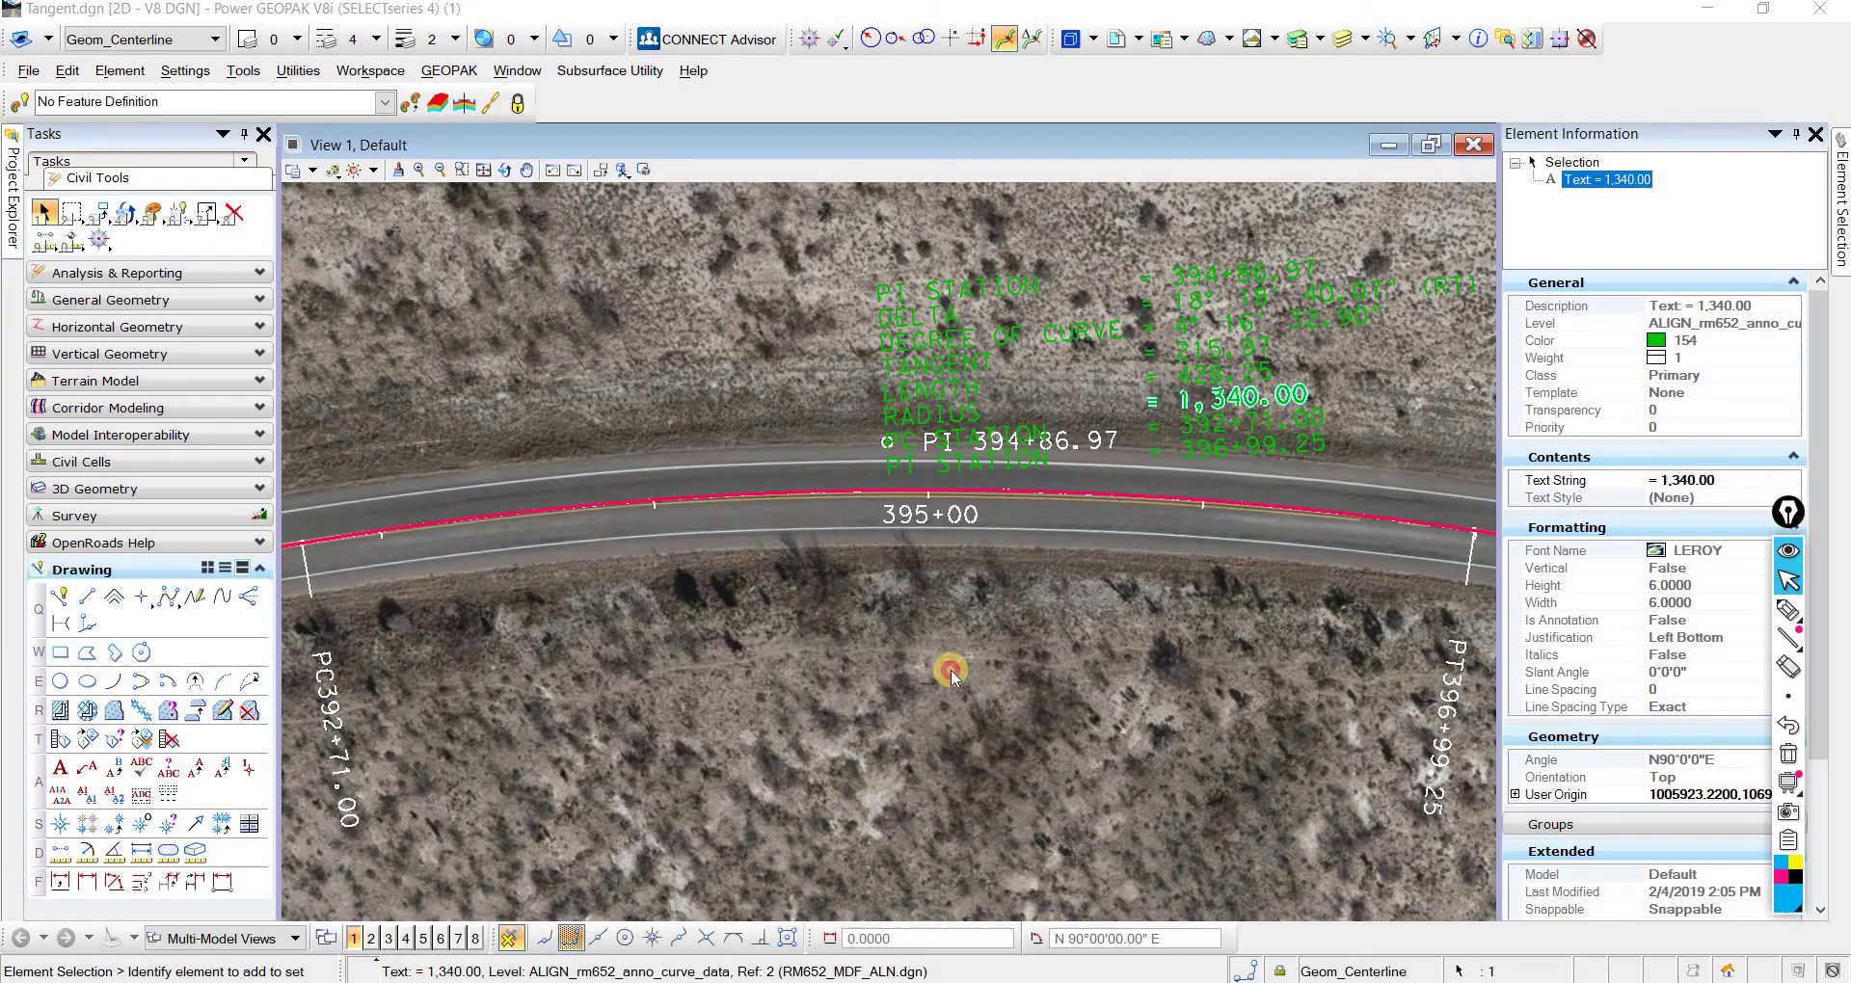
{"action": "left_click", "coordinate": [949, 432]}
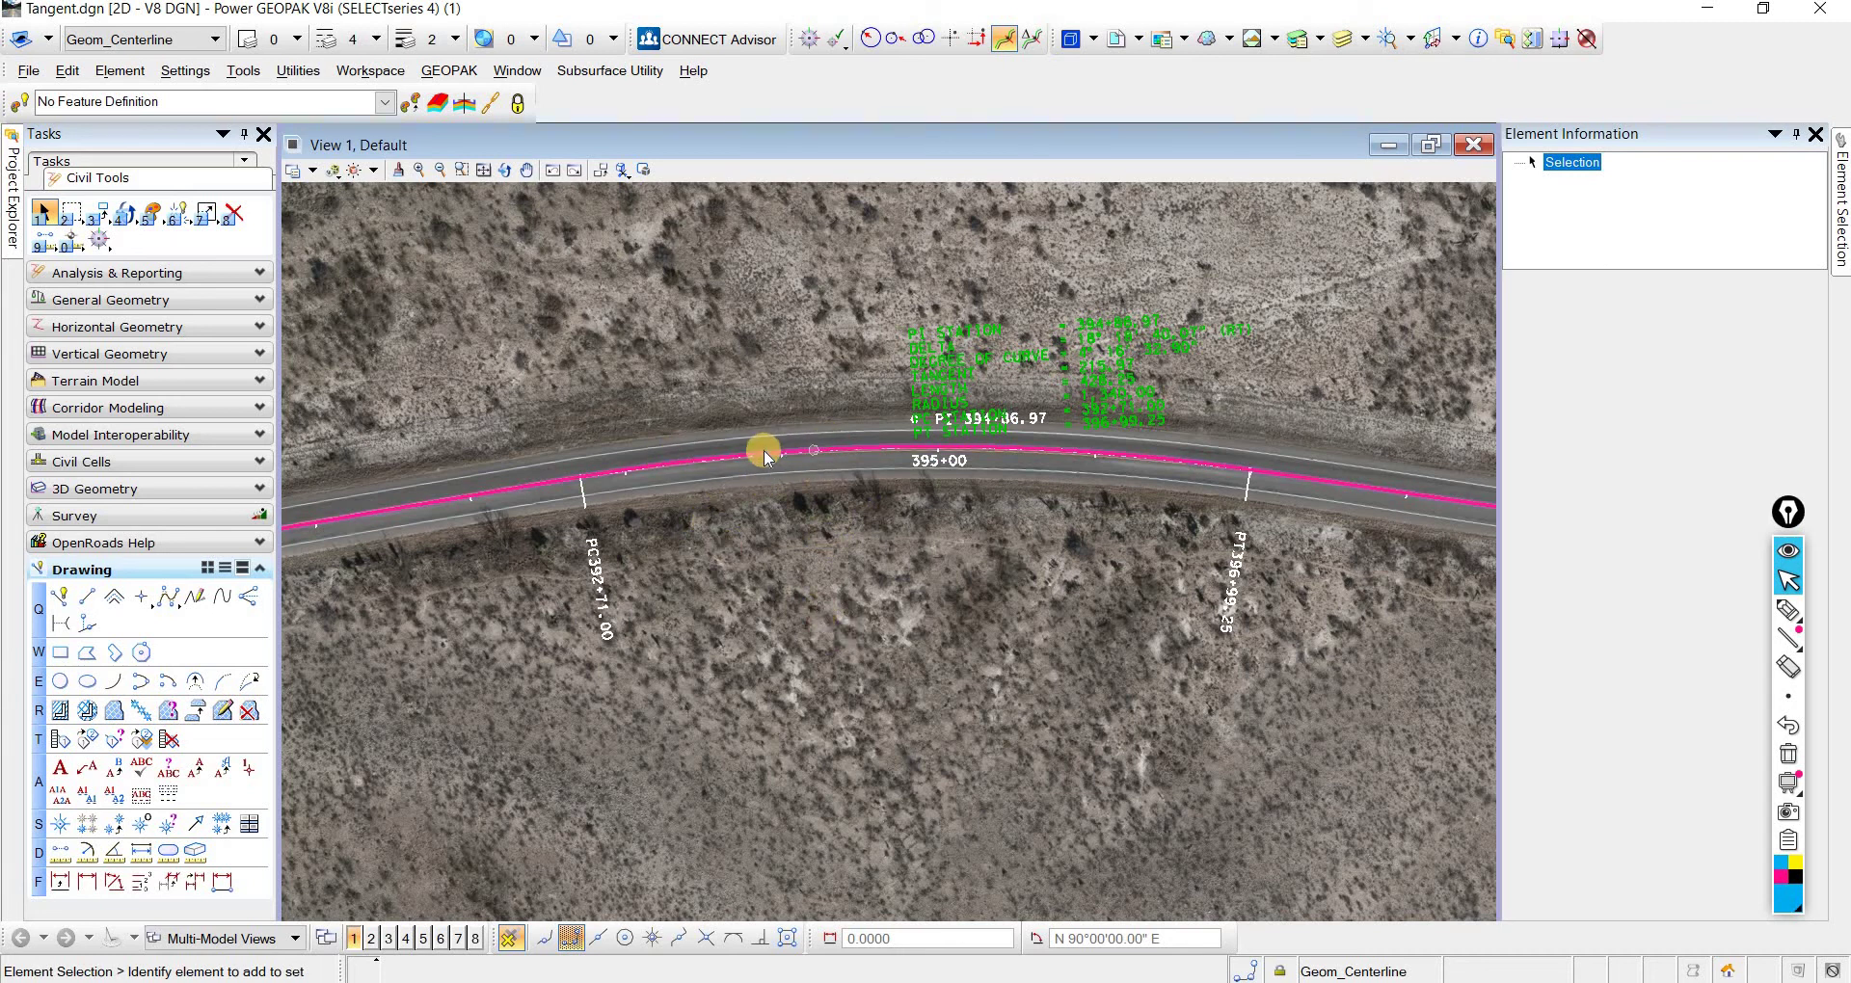
{"action": "scroll", "coordinate": [757, 450], "scroll_direction": "up", "scroll_amount": 2}
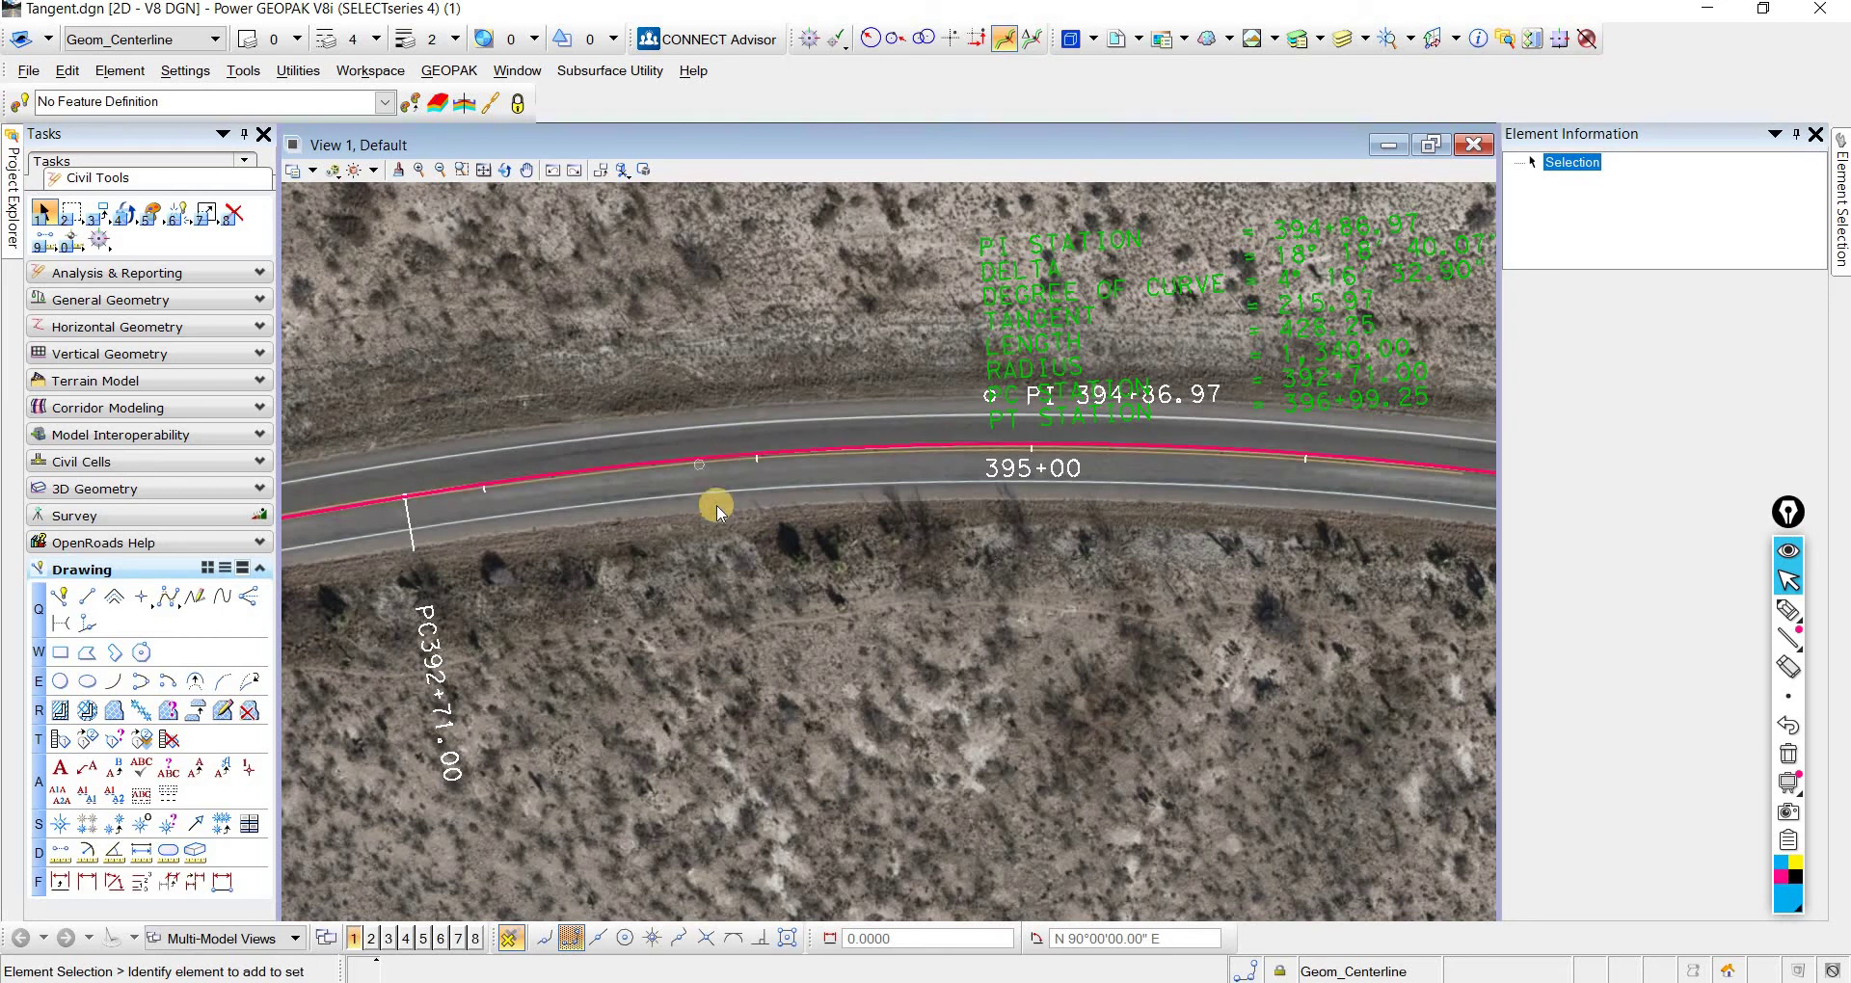
{"action": "scroll", "coordinate": [718, 515], "scroll_direction": "down", "scroll_amount": 2}
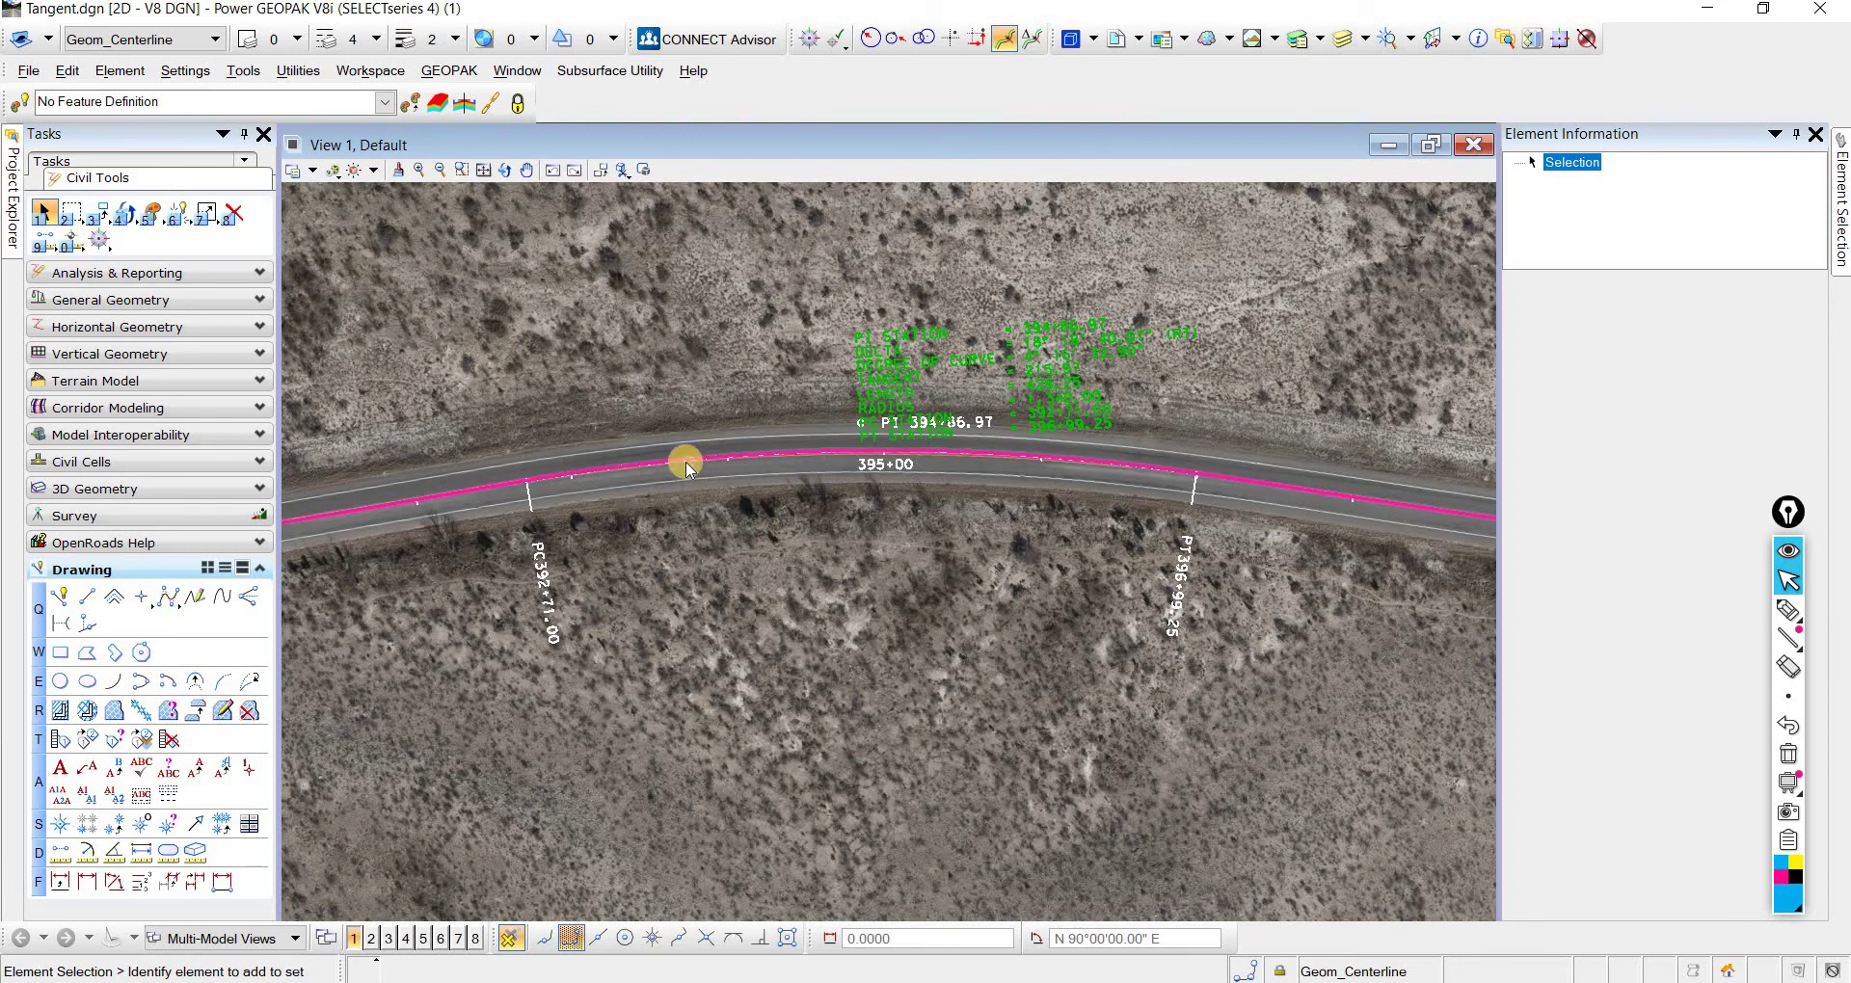
{"action": "mouse_move", "coordinate": [685, 461]}
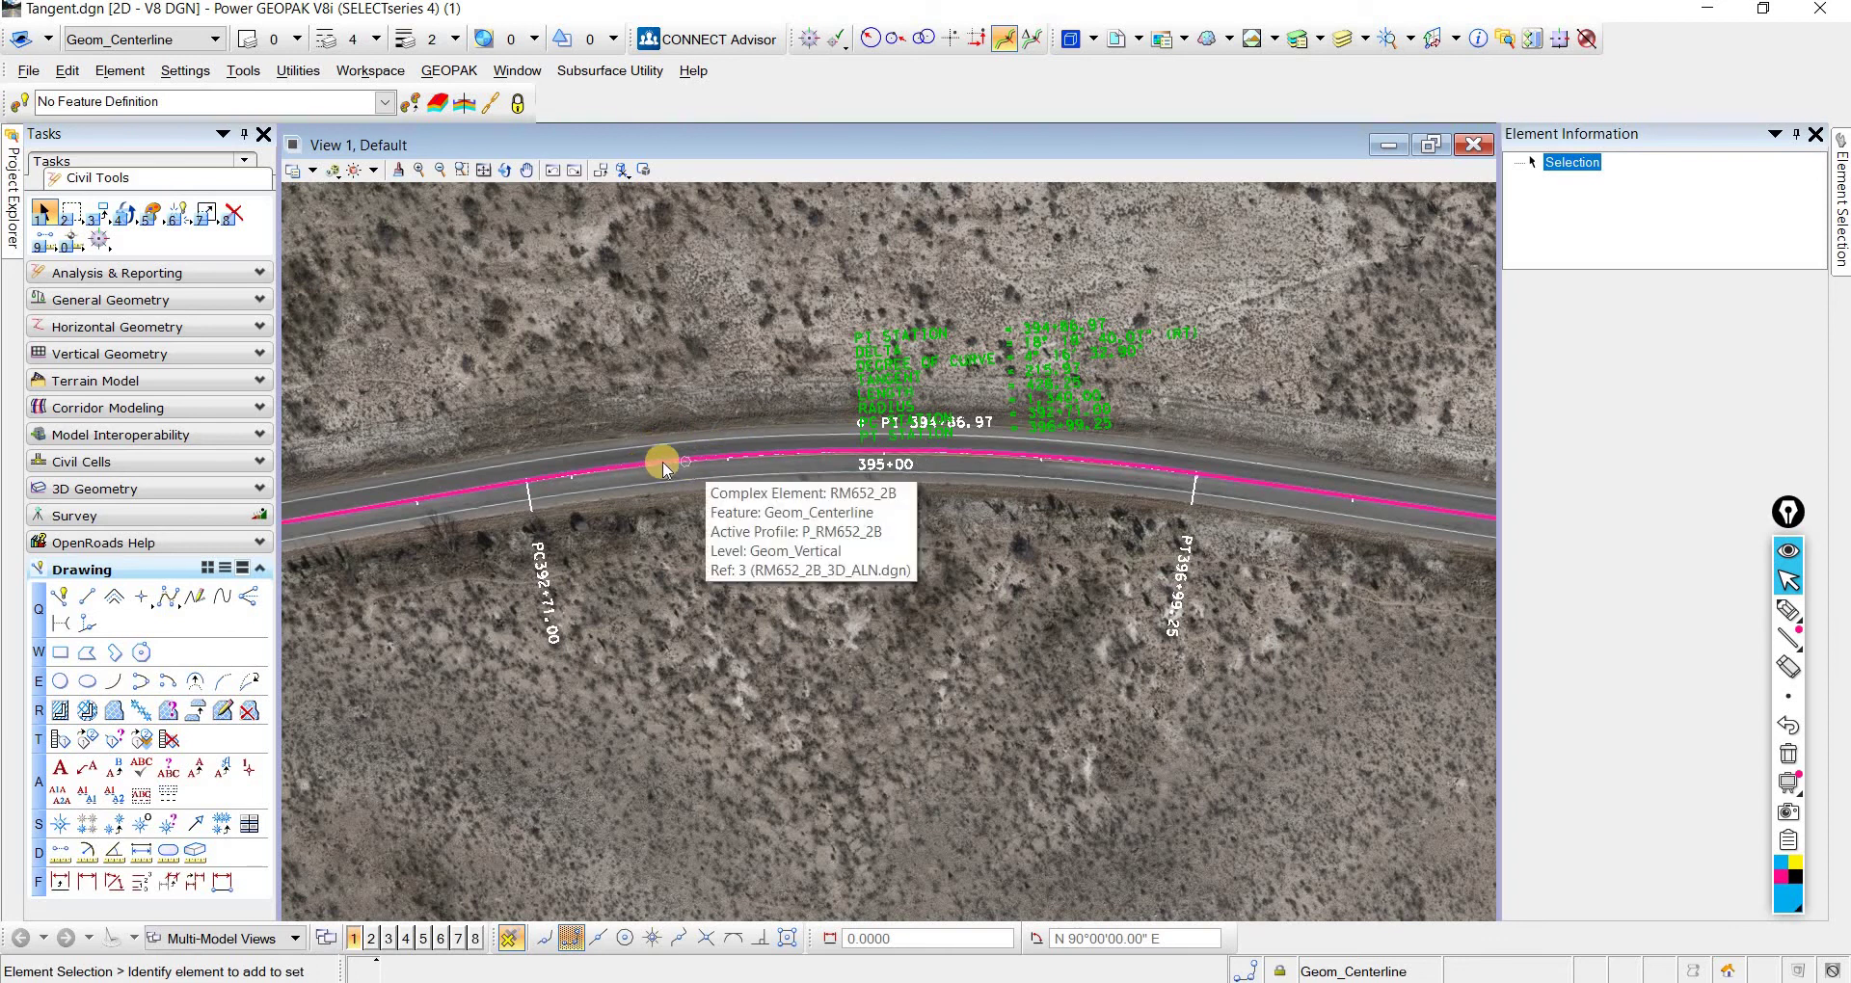
{"action": "left_click", "coordinate": [668, 464]}
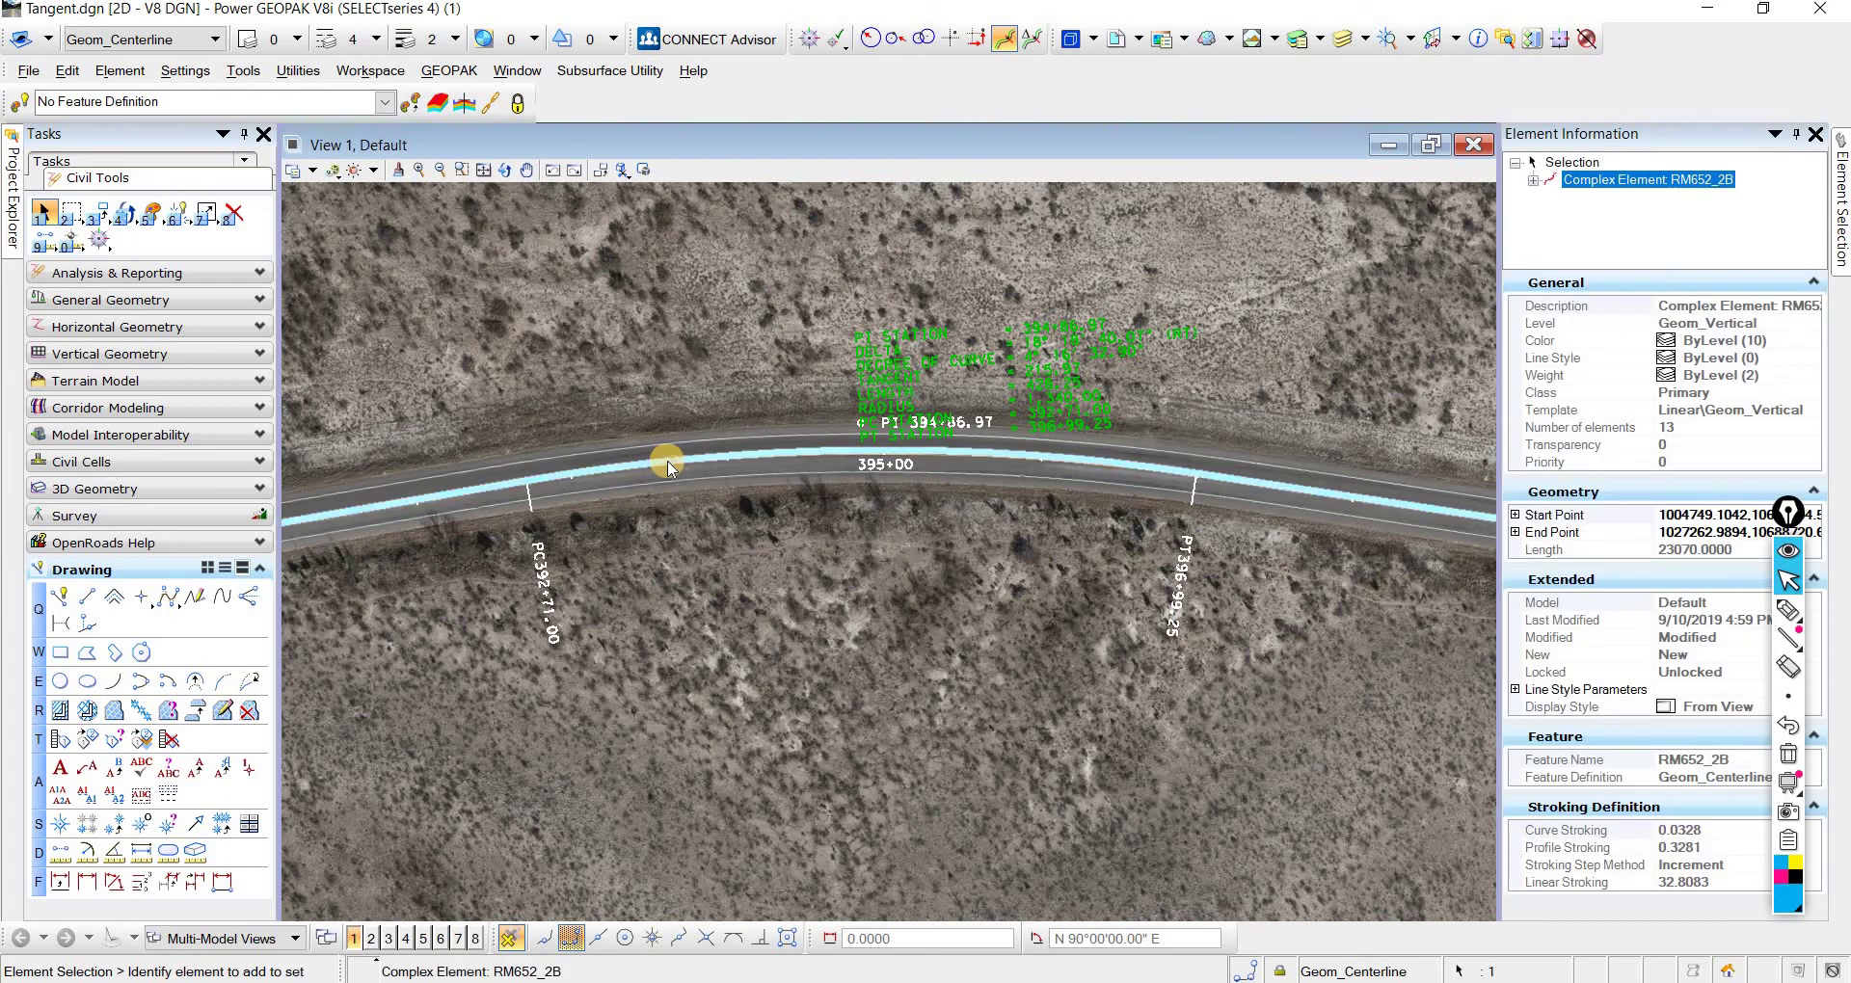
{"action": "mouse_move", "coordinate": [835, 455]}
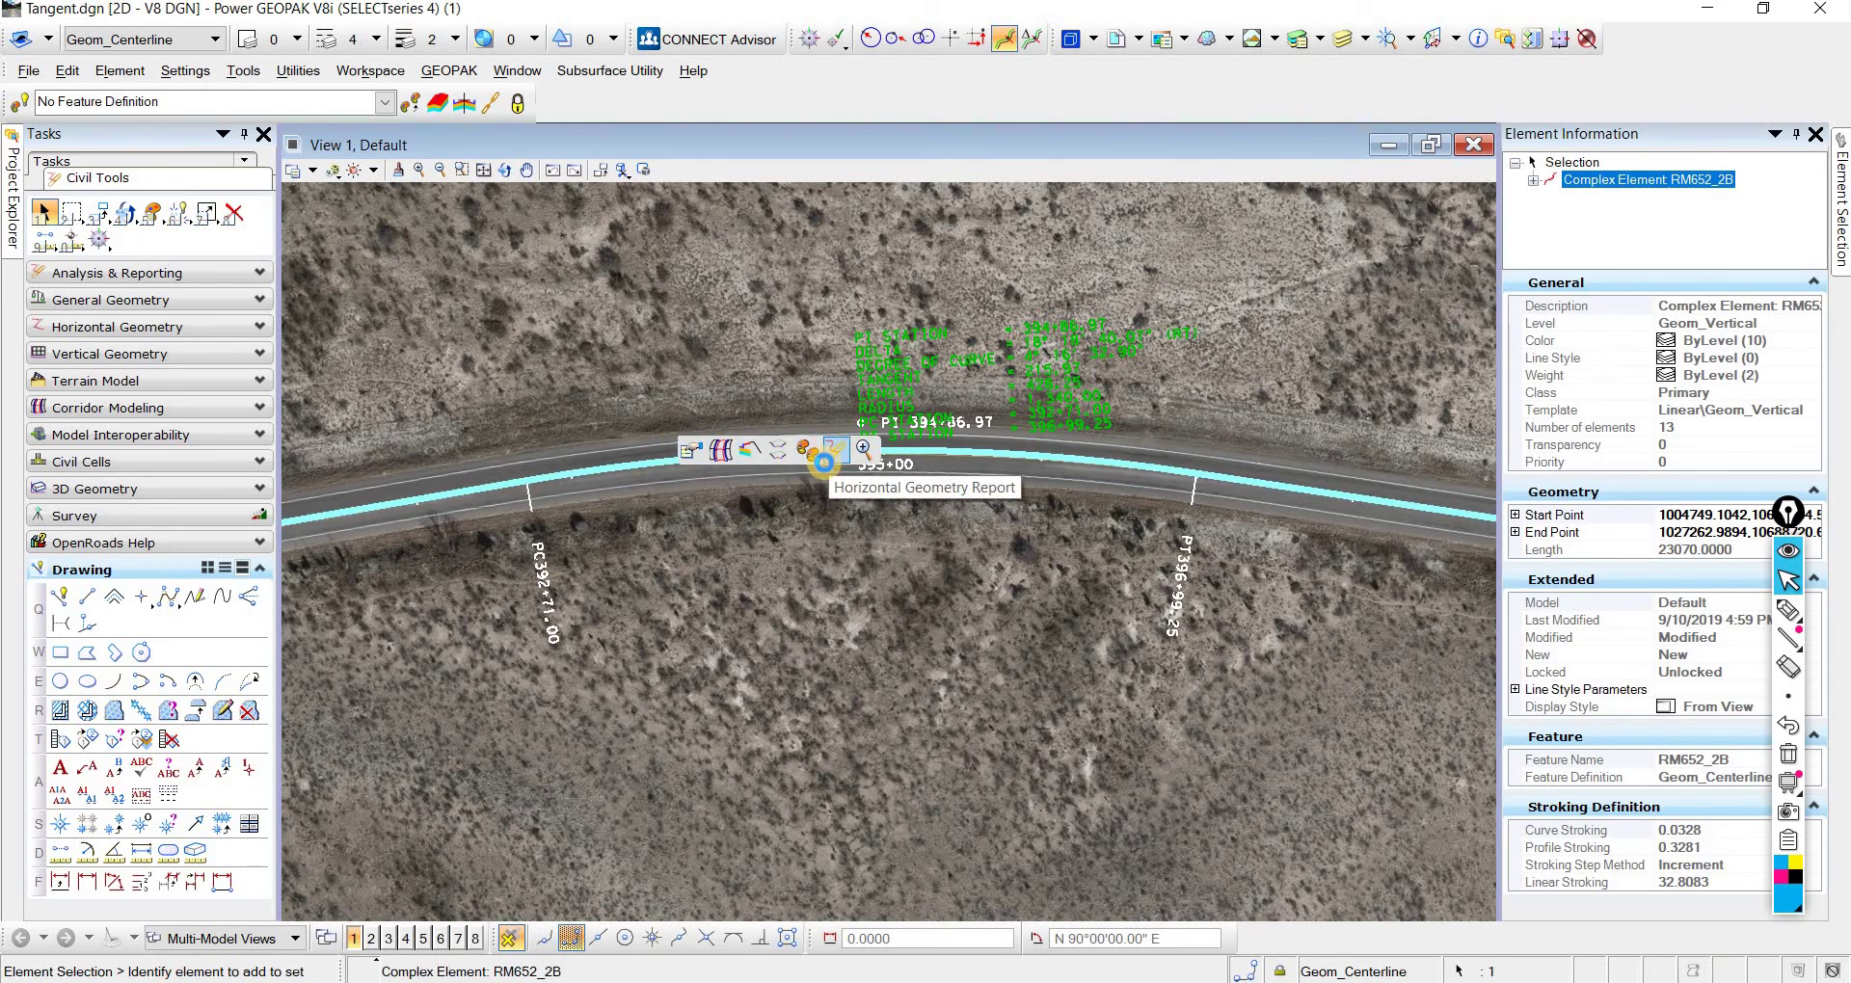
{"action": "left_click", "coordinate": [827, 459]}
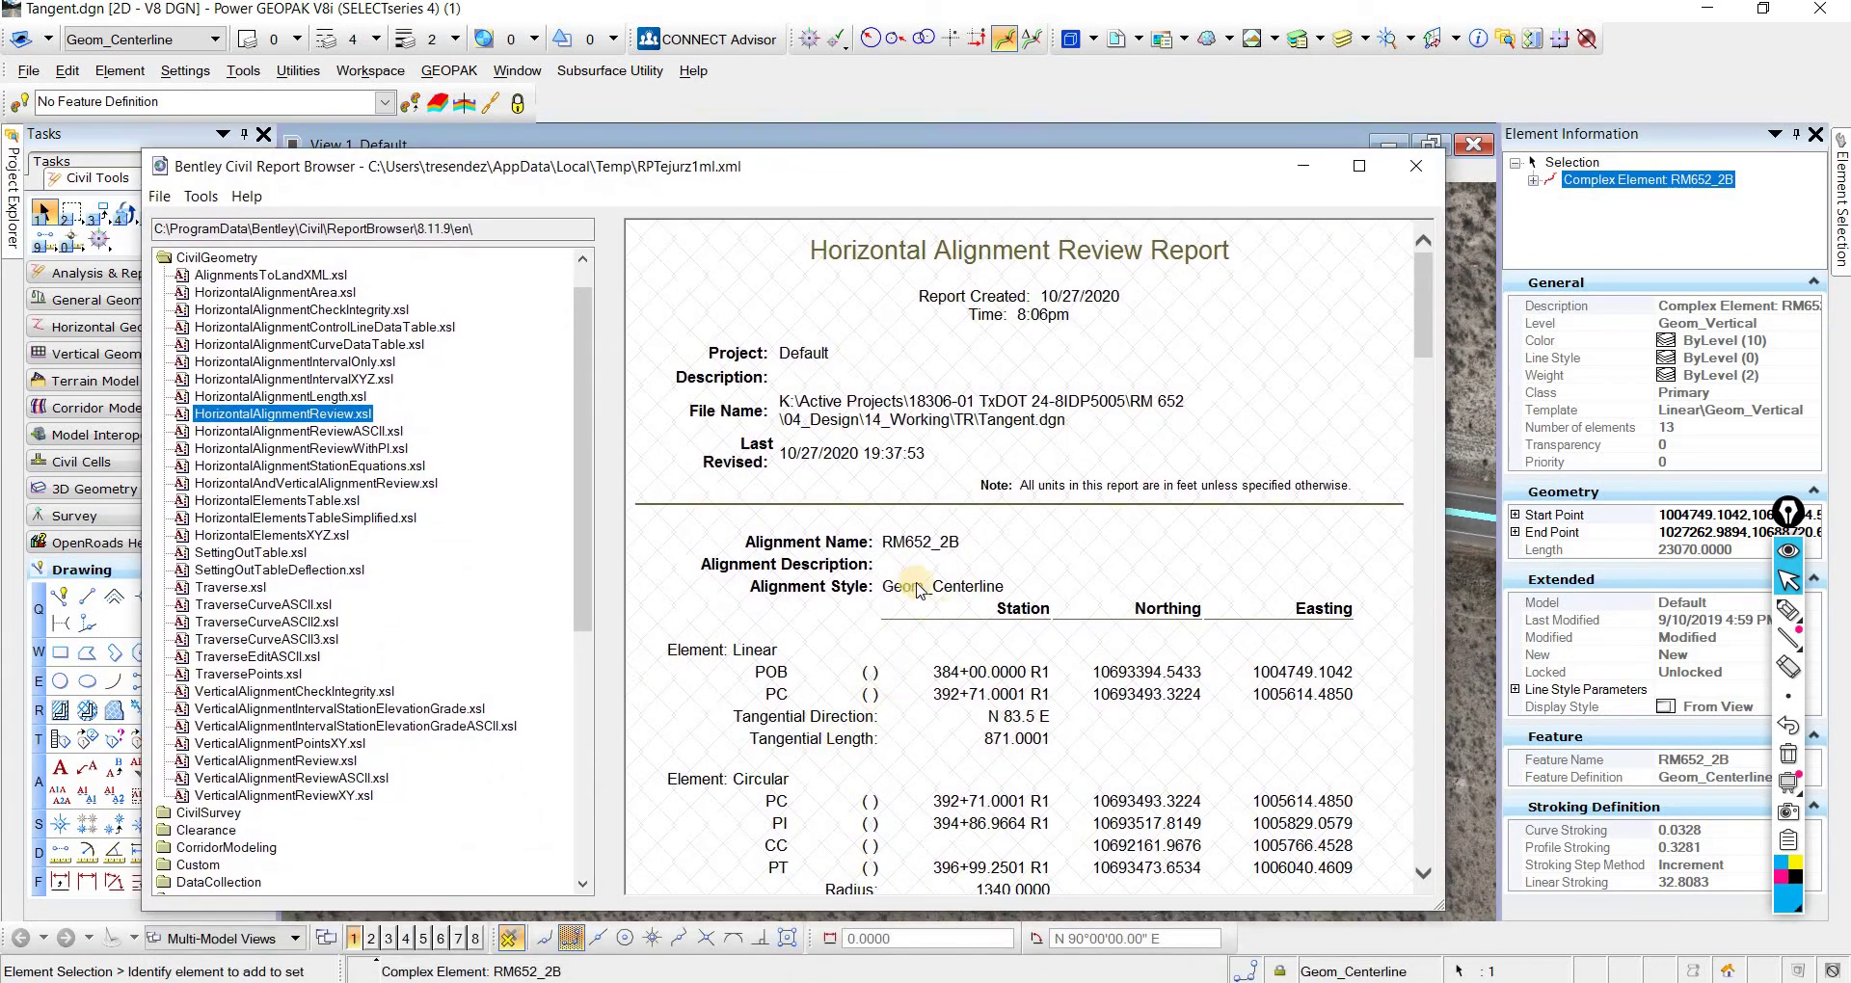
{"action": "scroll", "coordinate": [892, 570], "scroll_direction": "down", "scroll_amount": 1}
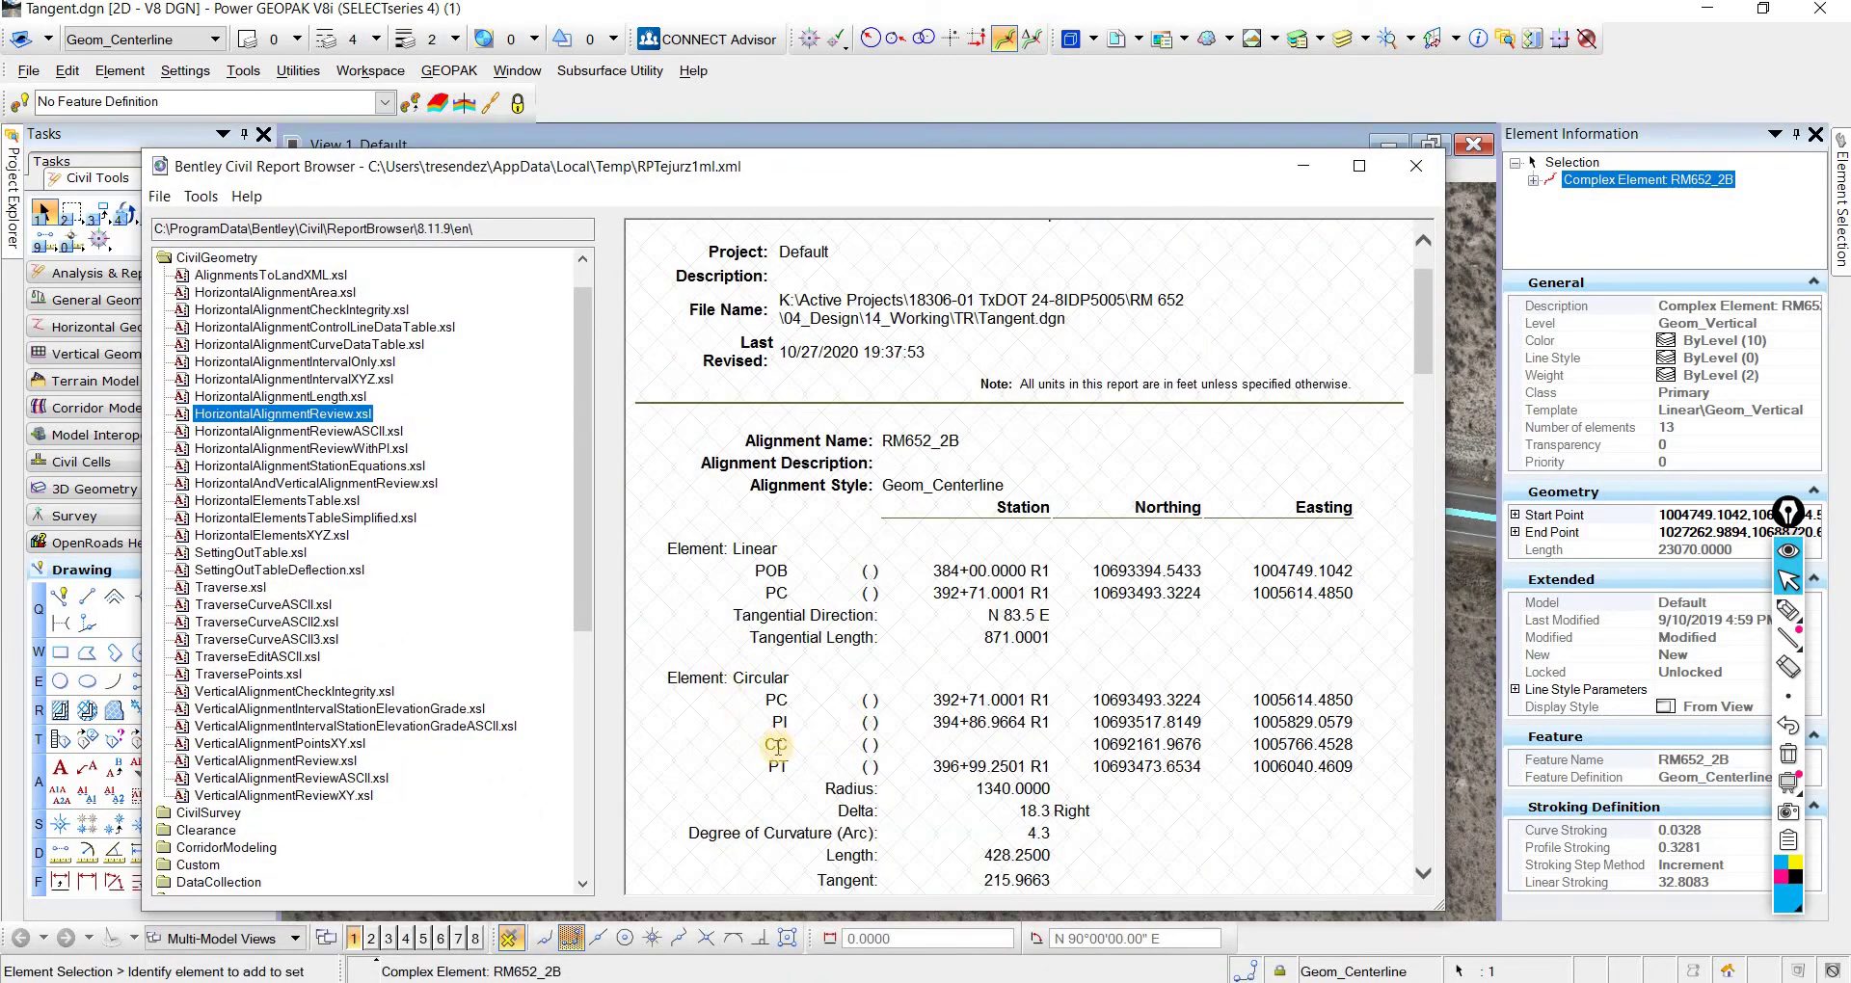
{"action": "left_click_drag", "start_coordinate": [872, 745], "coordinate": [774, 745]}
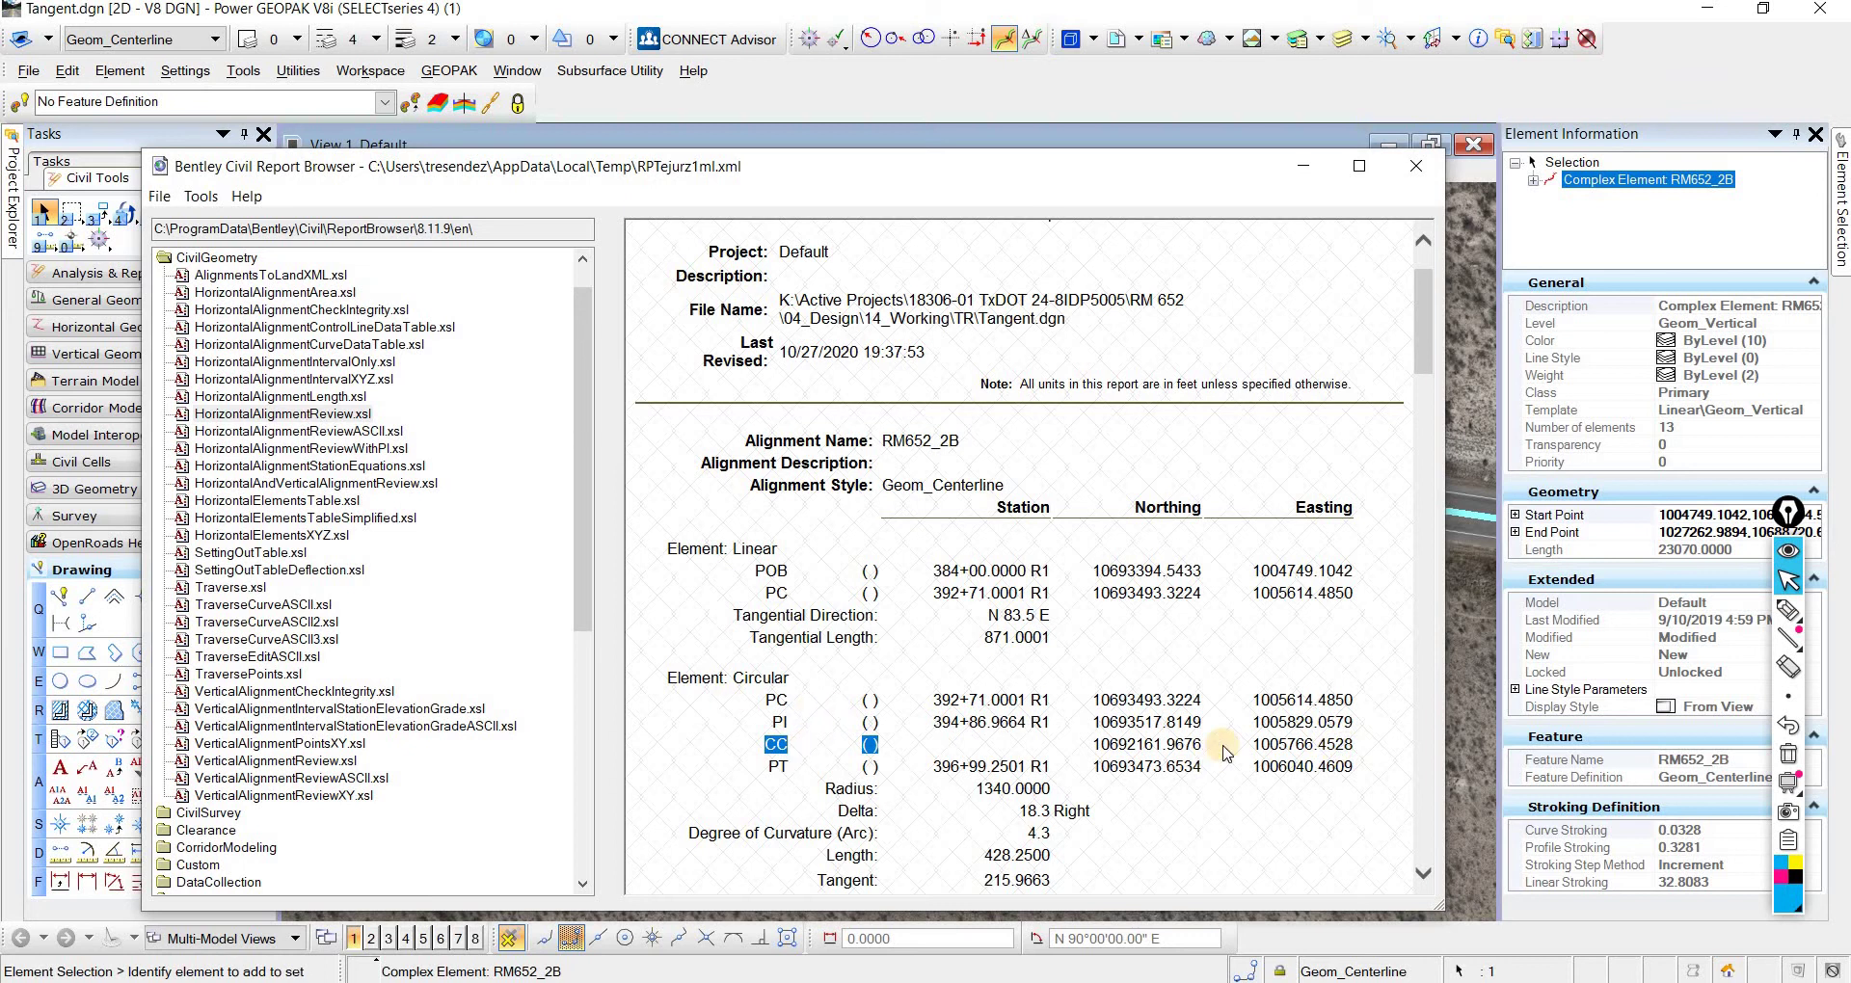
{"action": "left_click_drag", "start_coordinate": [1364, 751], "coordinate": [1296, 744]}
{"action": "double_click", "coordinate": [1297, 744]}
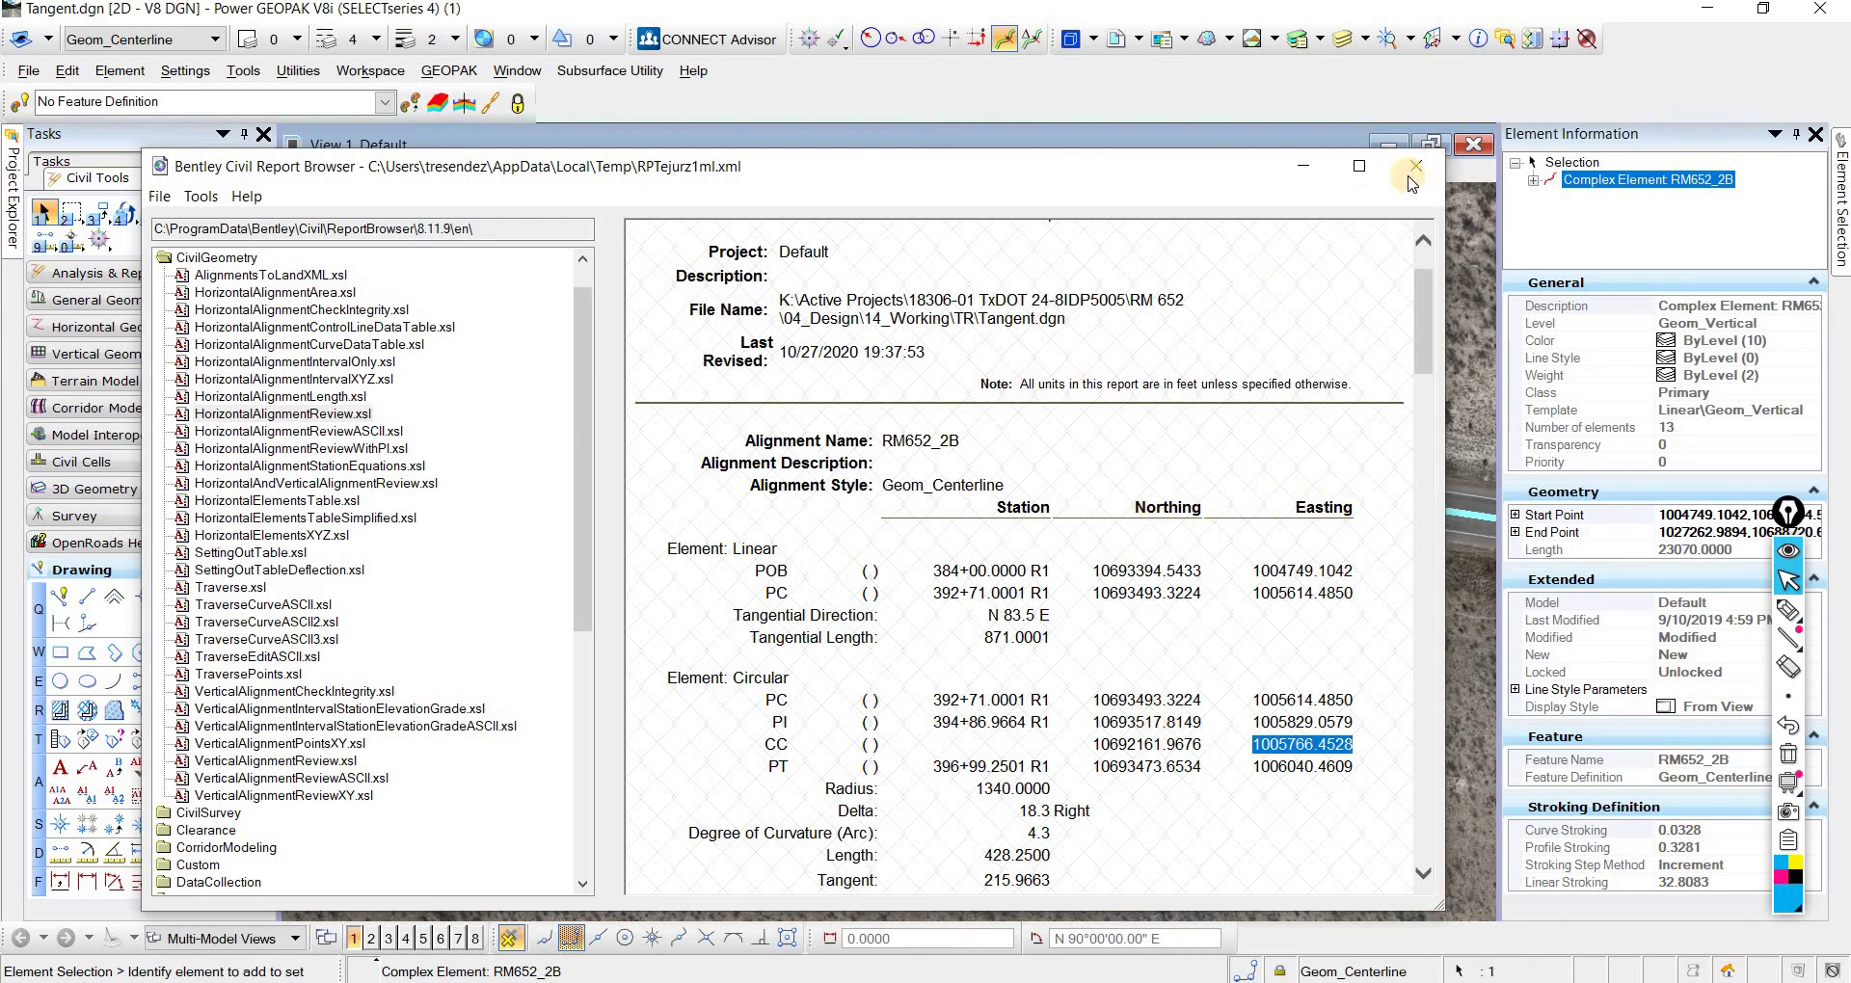
Step: Close the alignment report, select the curve's arc, and highlight its Center coordinate value
{"action": "key", "text": "alt+F4"}
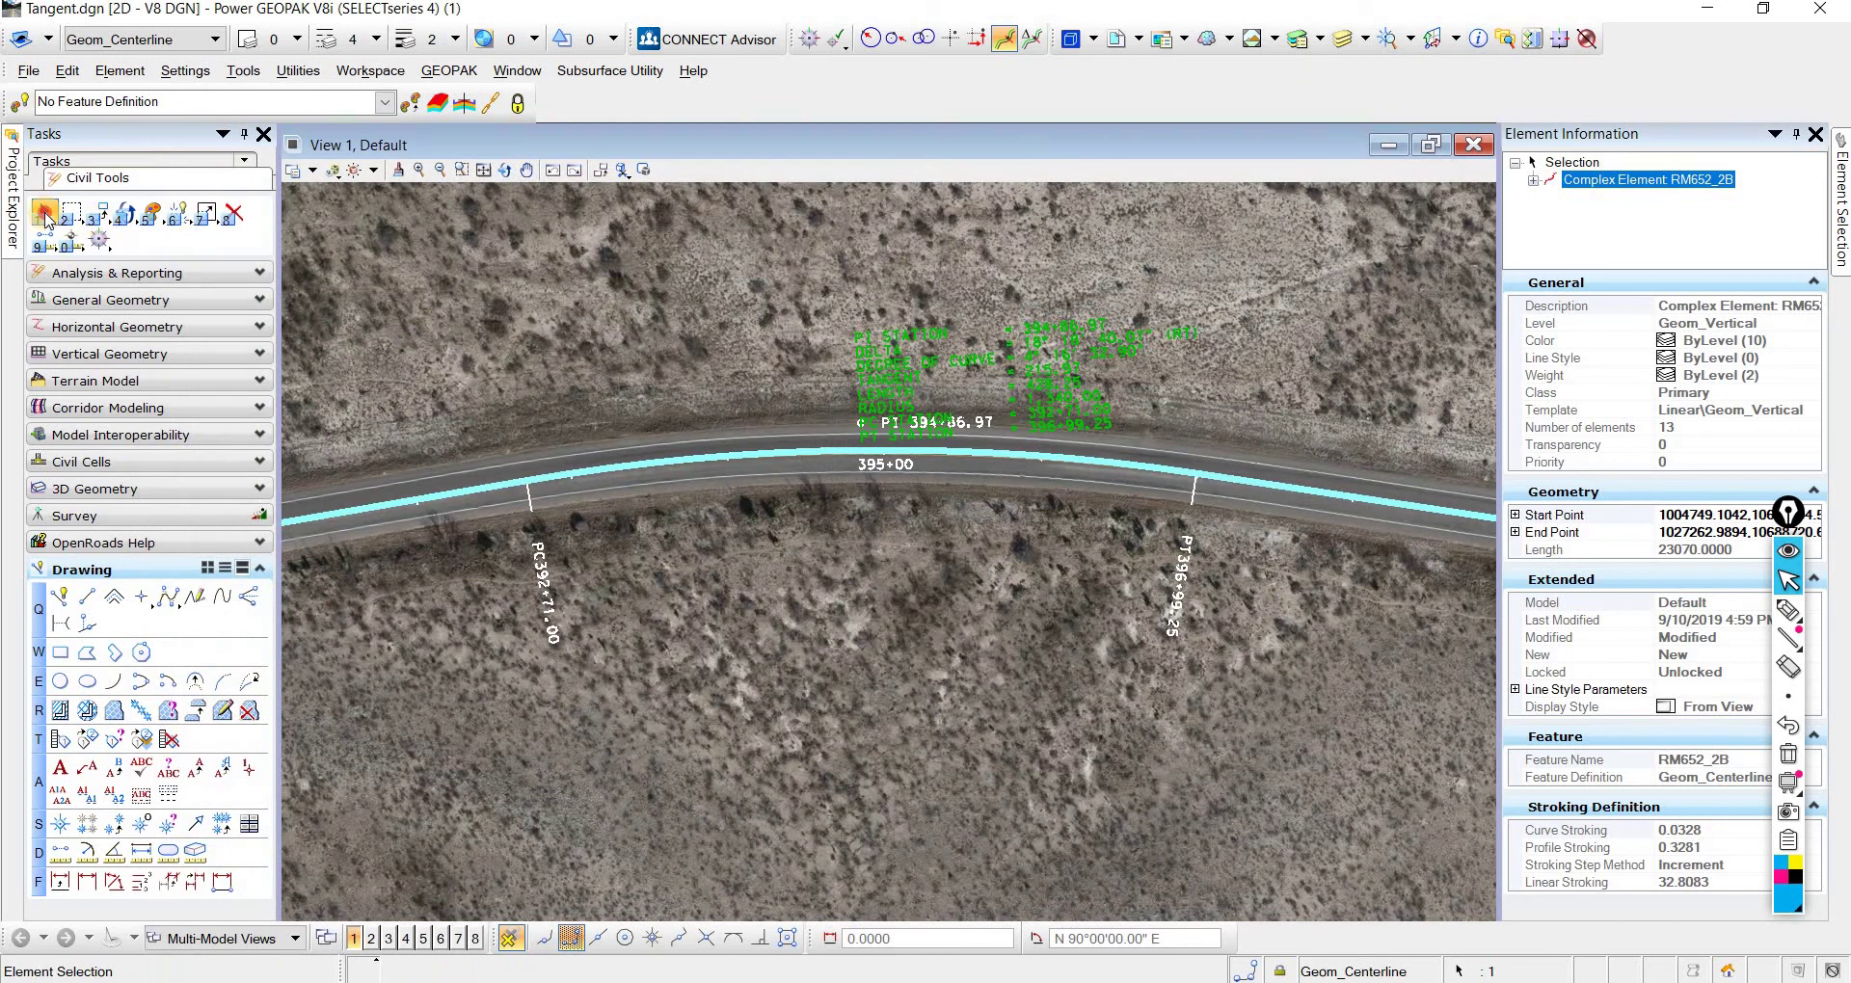
{"action": "left_click", "coordinate": [46, 214]}
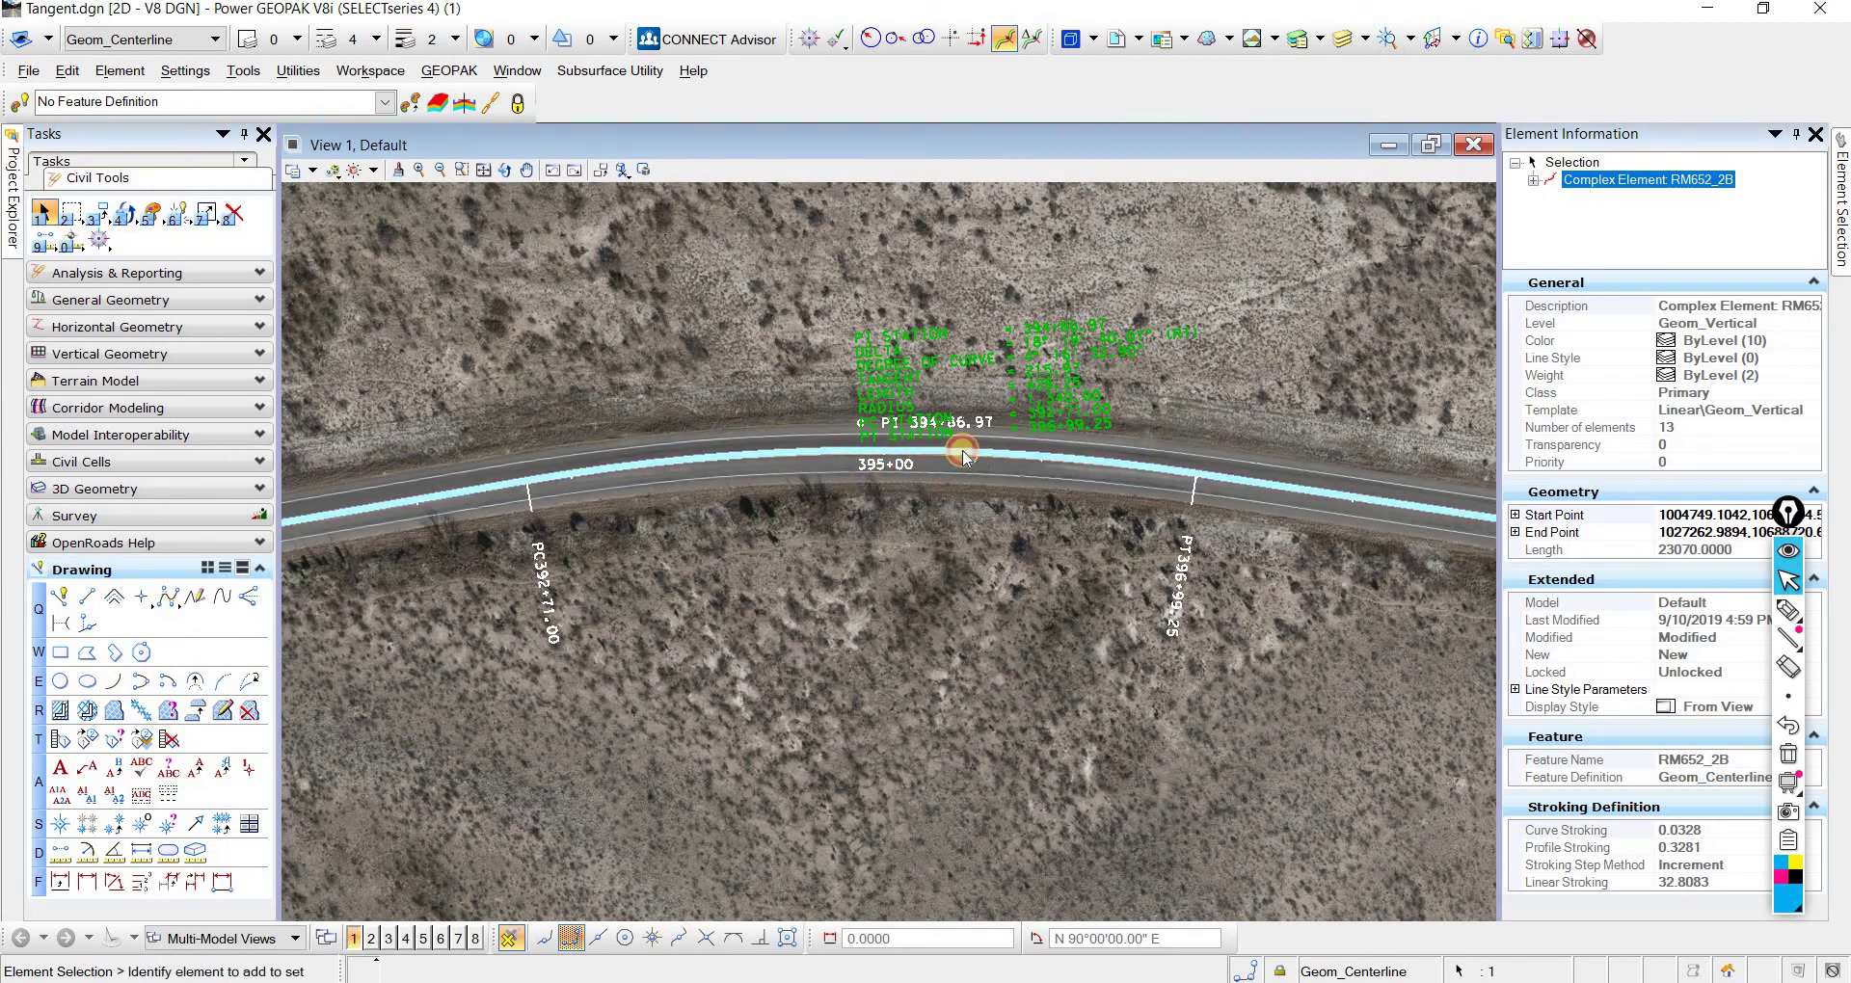
{"action": "left_click", "coordinate": [558, 273]}
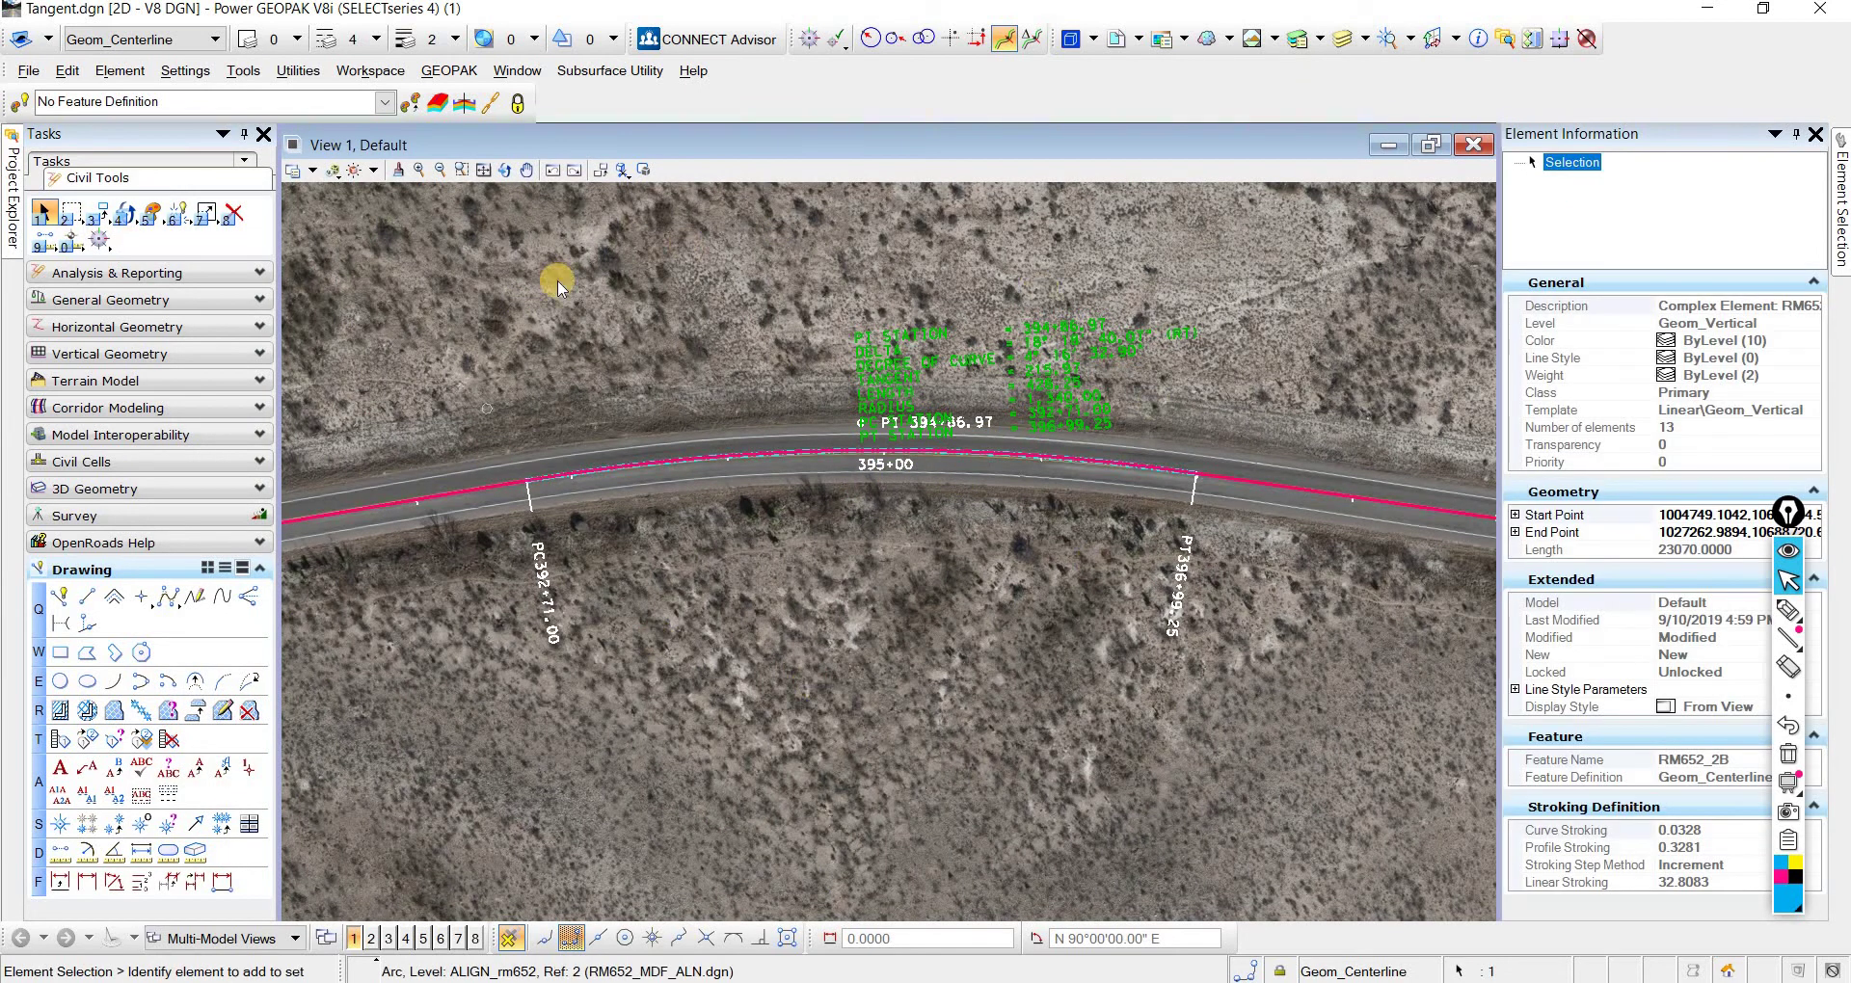
{"action": "left_click", "coordinate": [829, 487]}
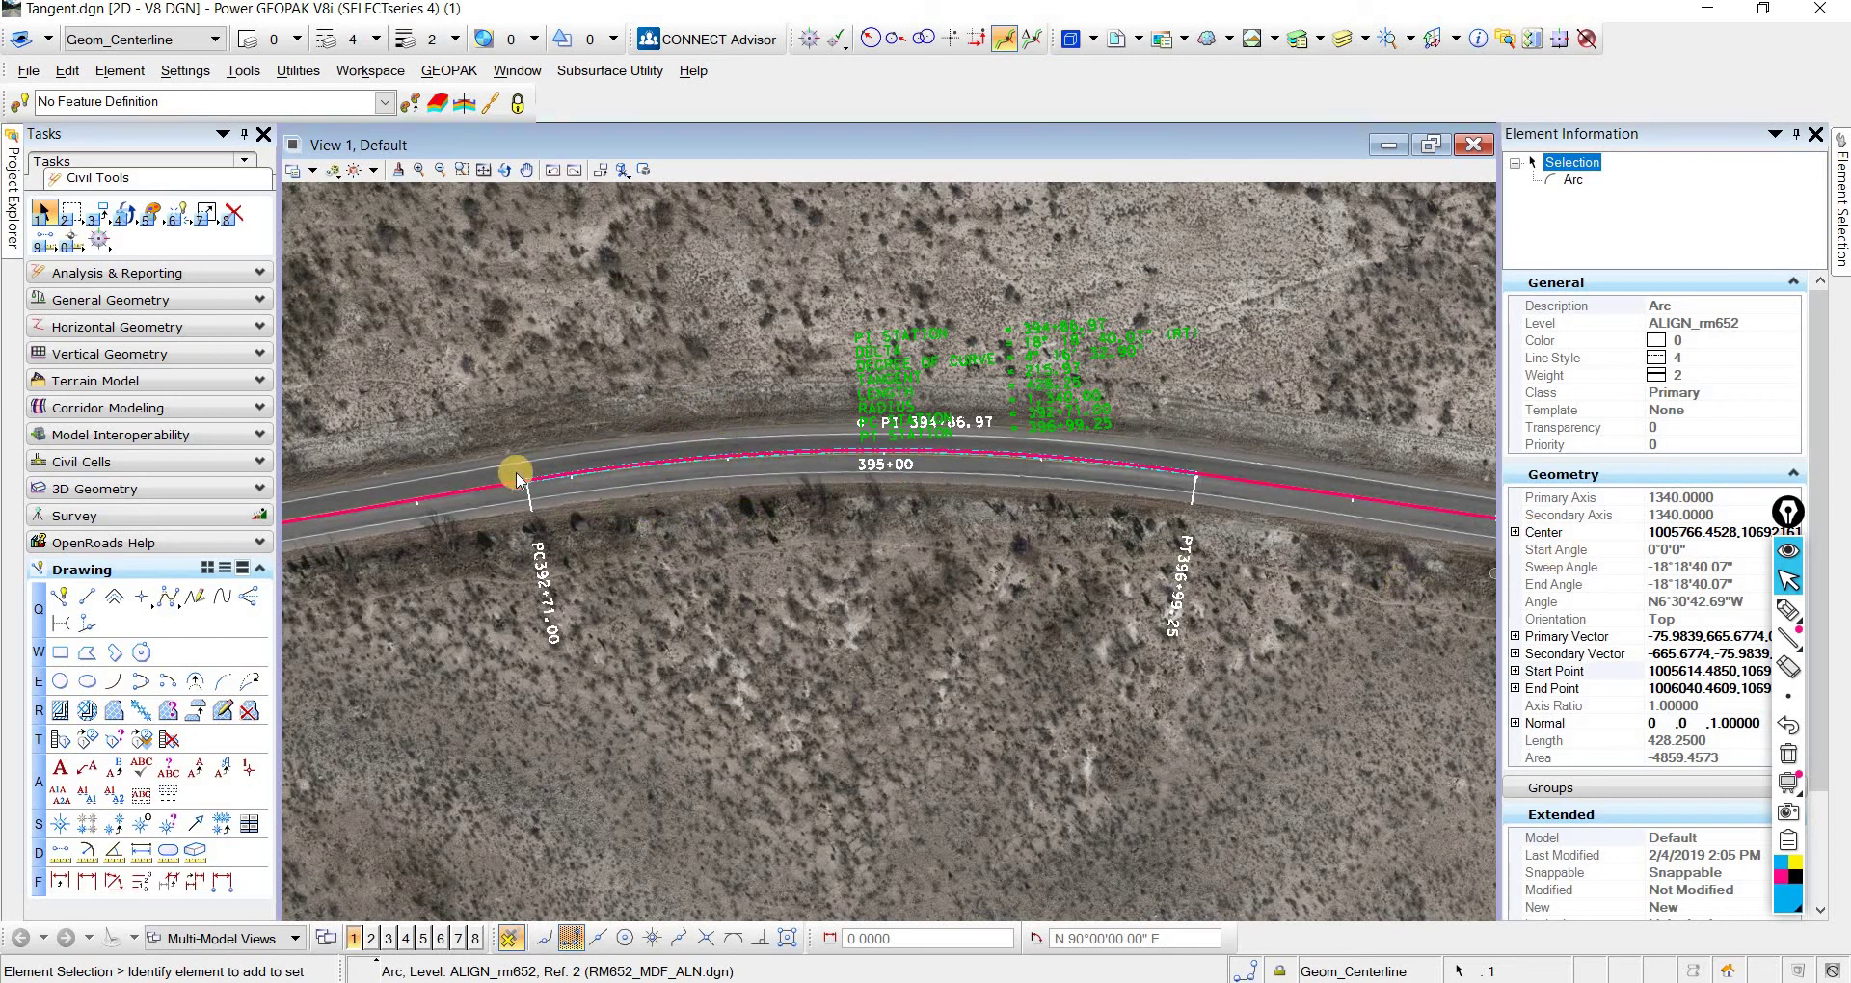
{"action": "left_click", "coordinate": [1689, 533]}
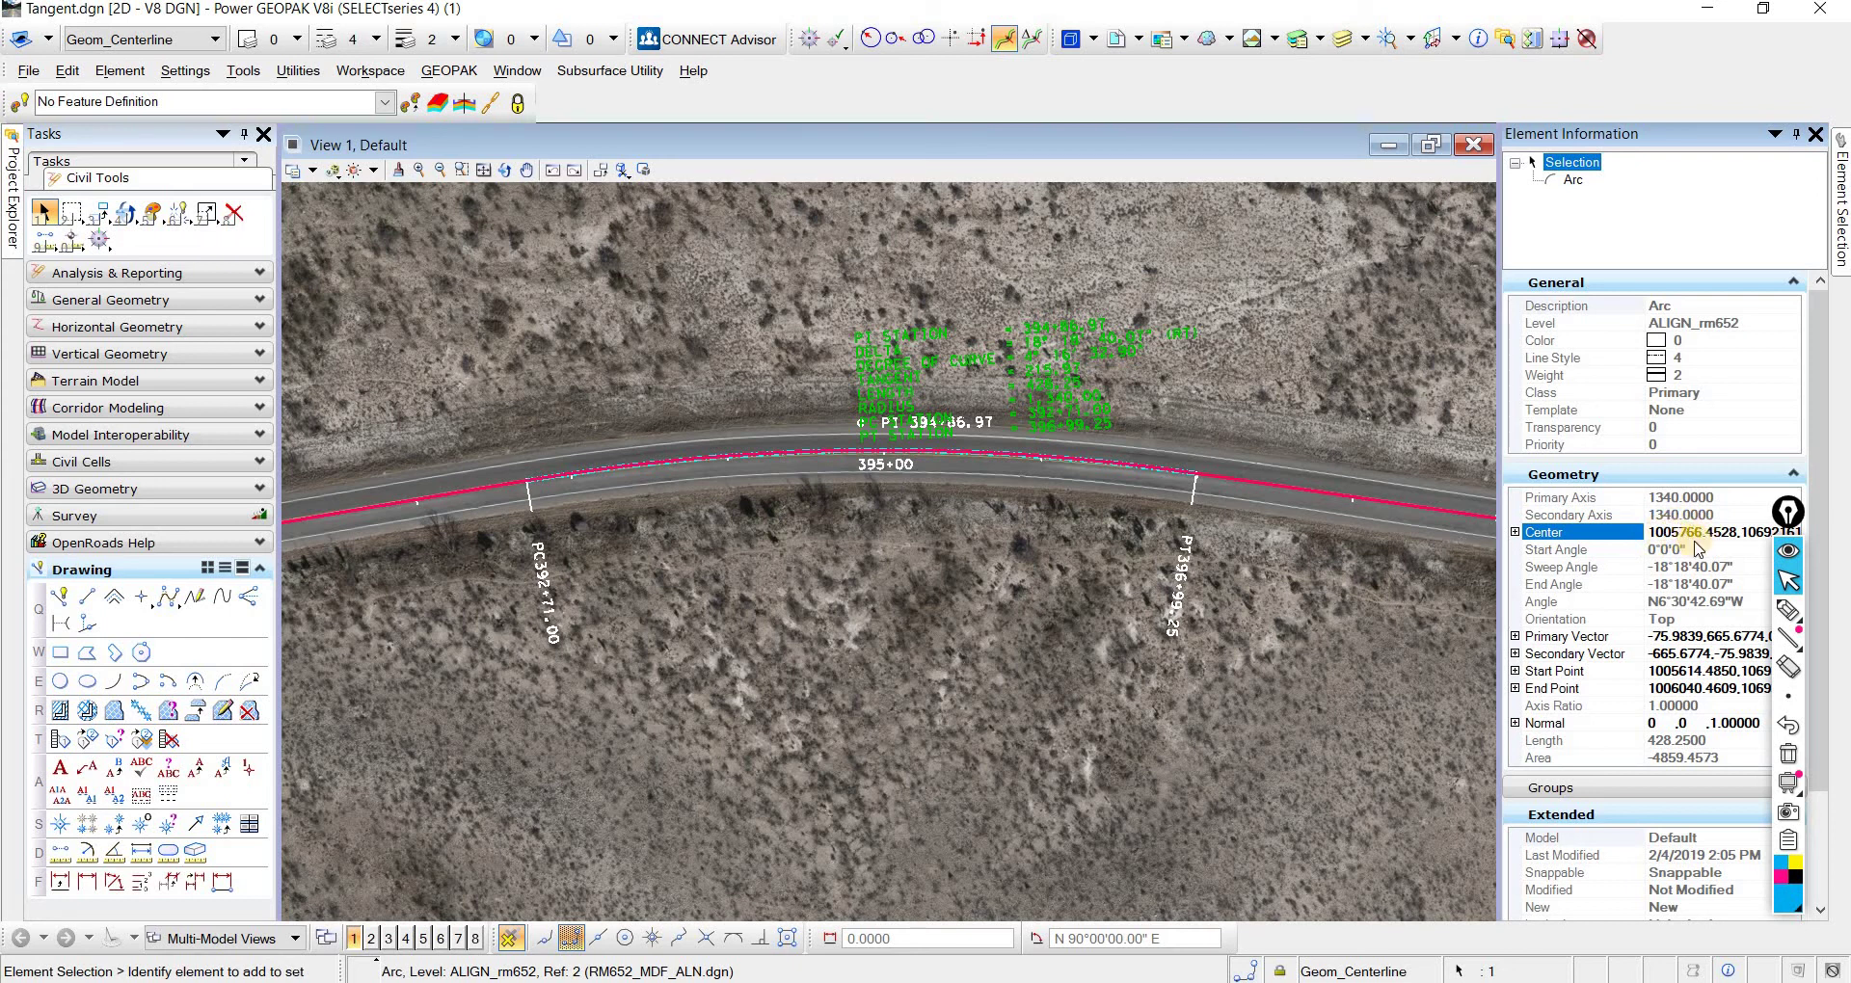
{"action": "double_click", "coordinate": [1685, 531]}
{"action": "key", "text": "ctrl+c"}
{"action": "left_click", "coordinate": [906, 590]}
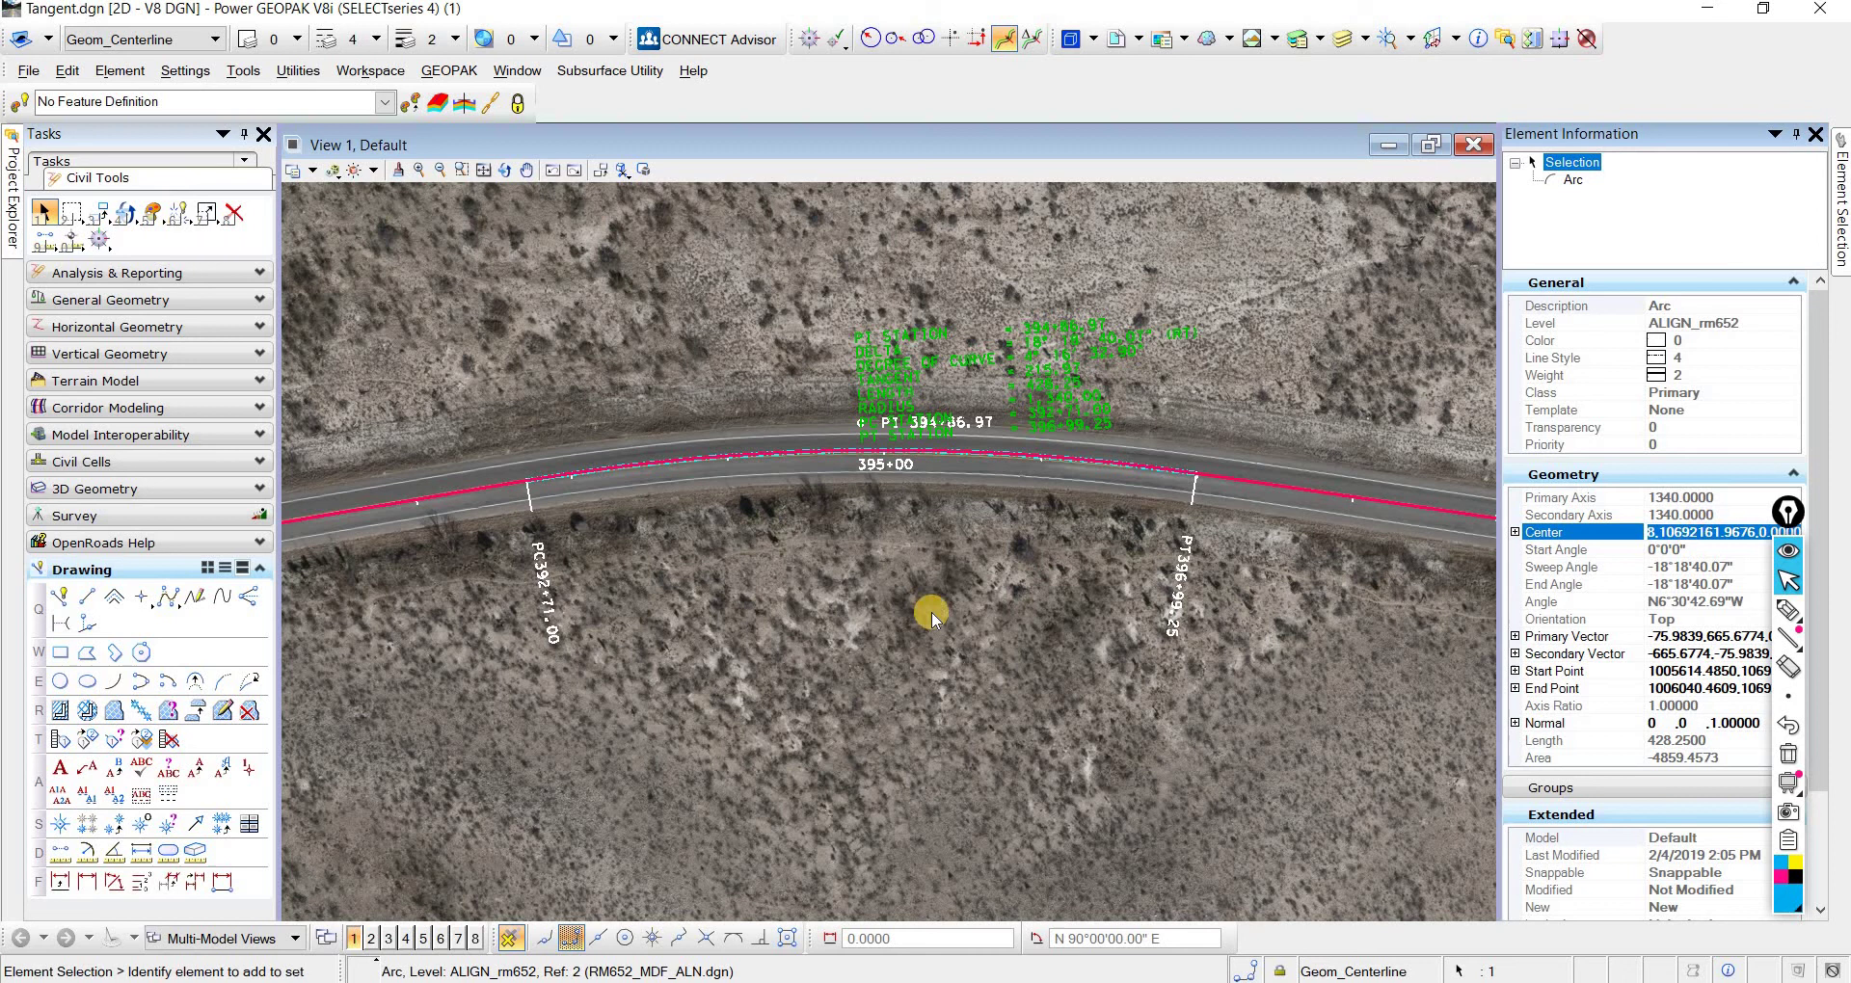
Step: Start a Place Line at the curve centre 1005766.4528, 10692161.9676 via Data Point Keyin
{"action": "left_click", "coordinate": [88, 599]}
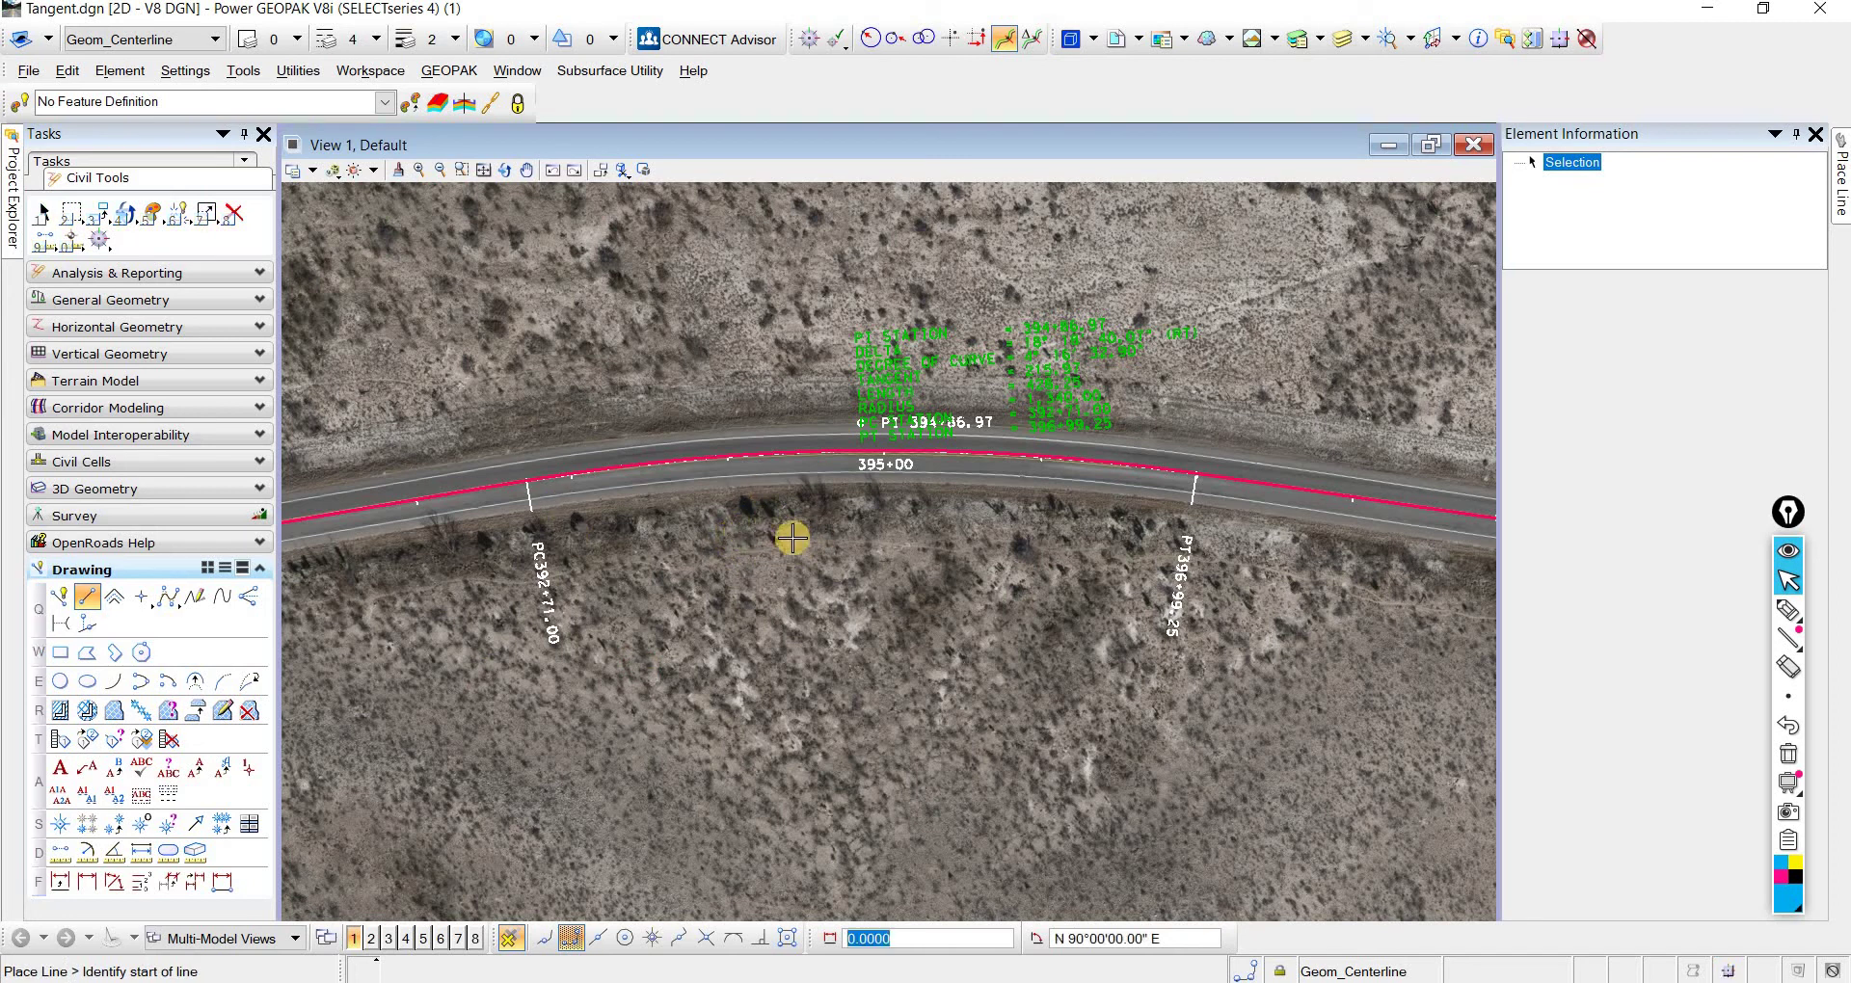
{"action": "key", "text": "p"}
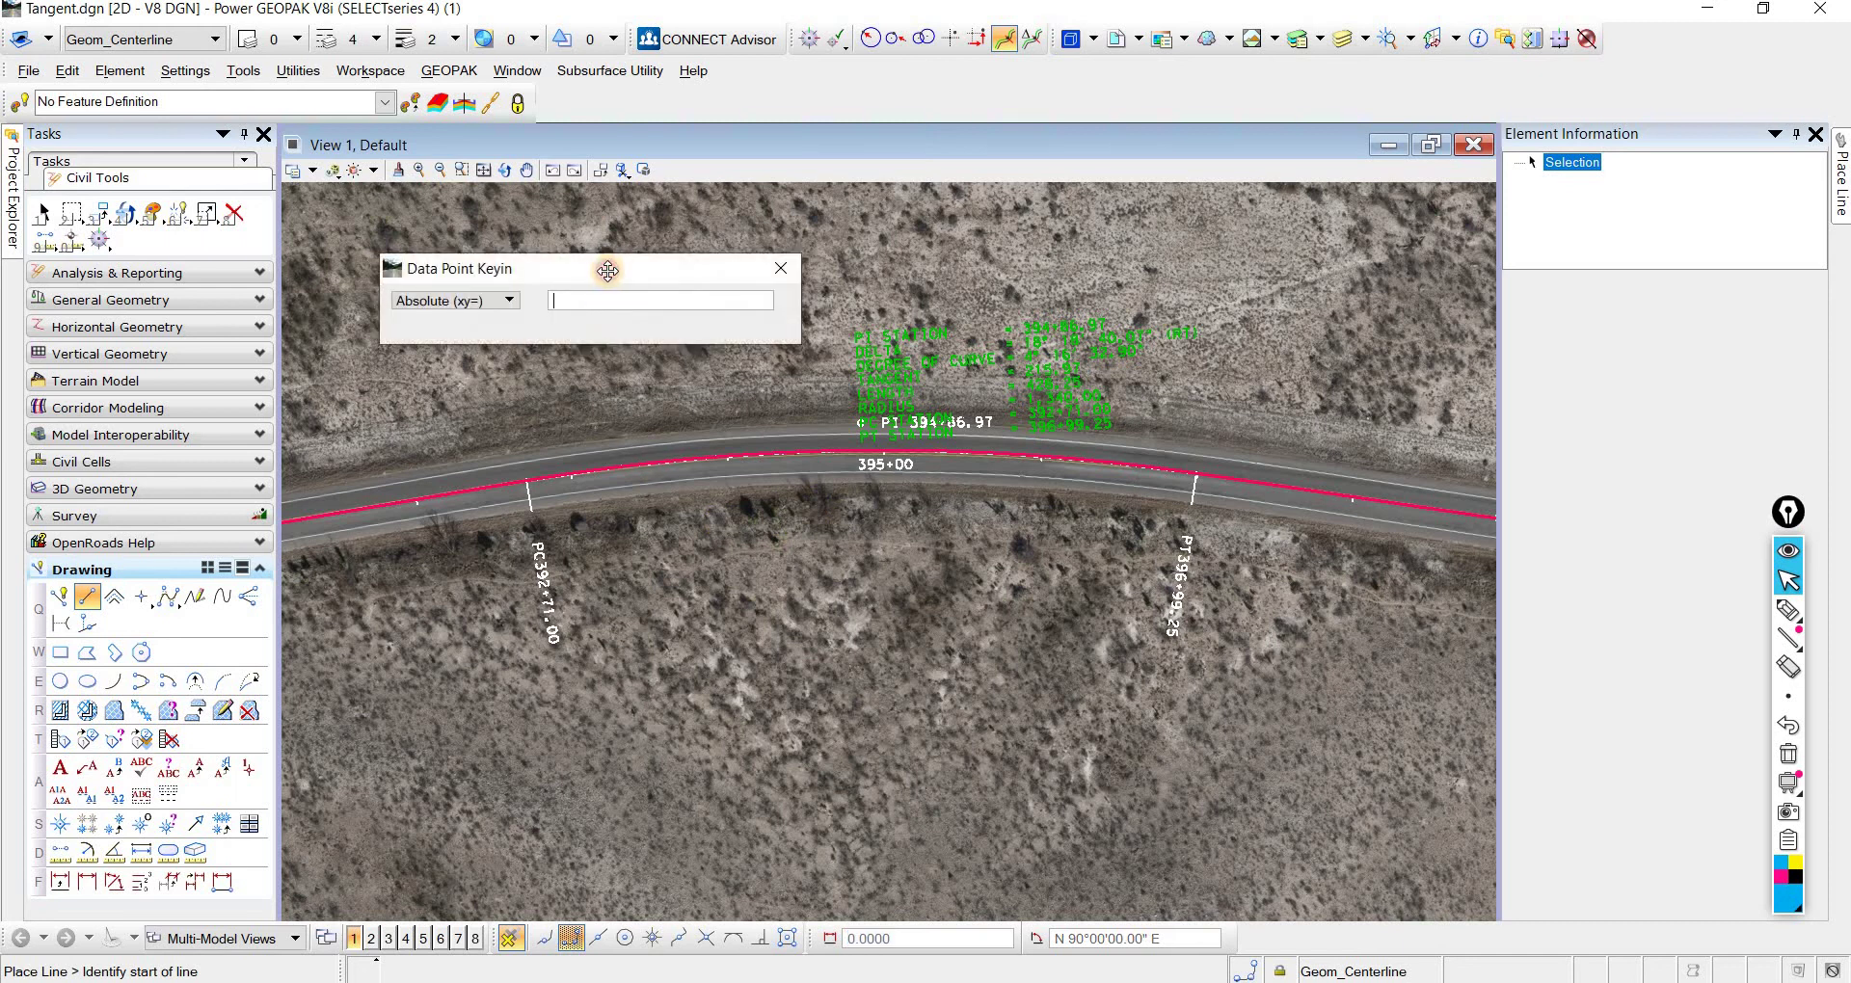
{"action": "left_click_drag", "start_coordinate": [482, 282], "coordinate": [467, 263]}
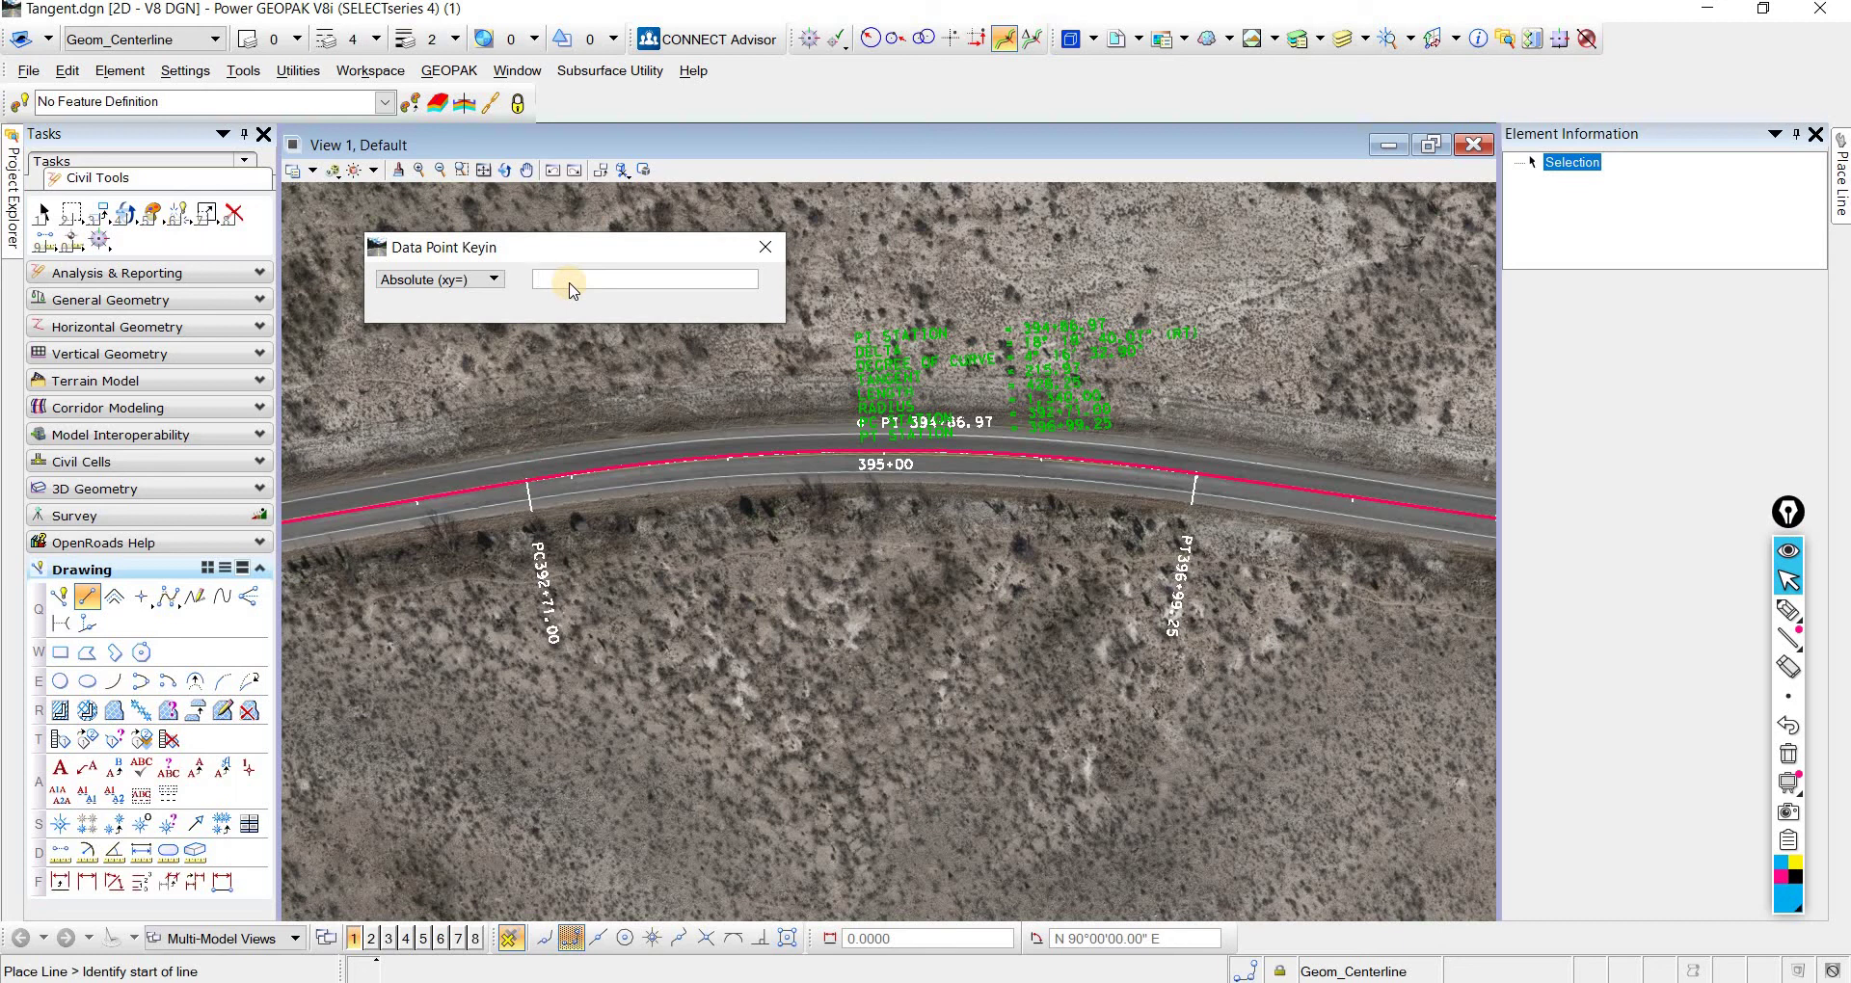
{"action": "key", "text": "ctrl+v"}
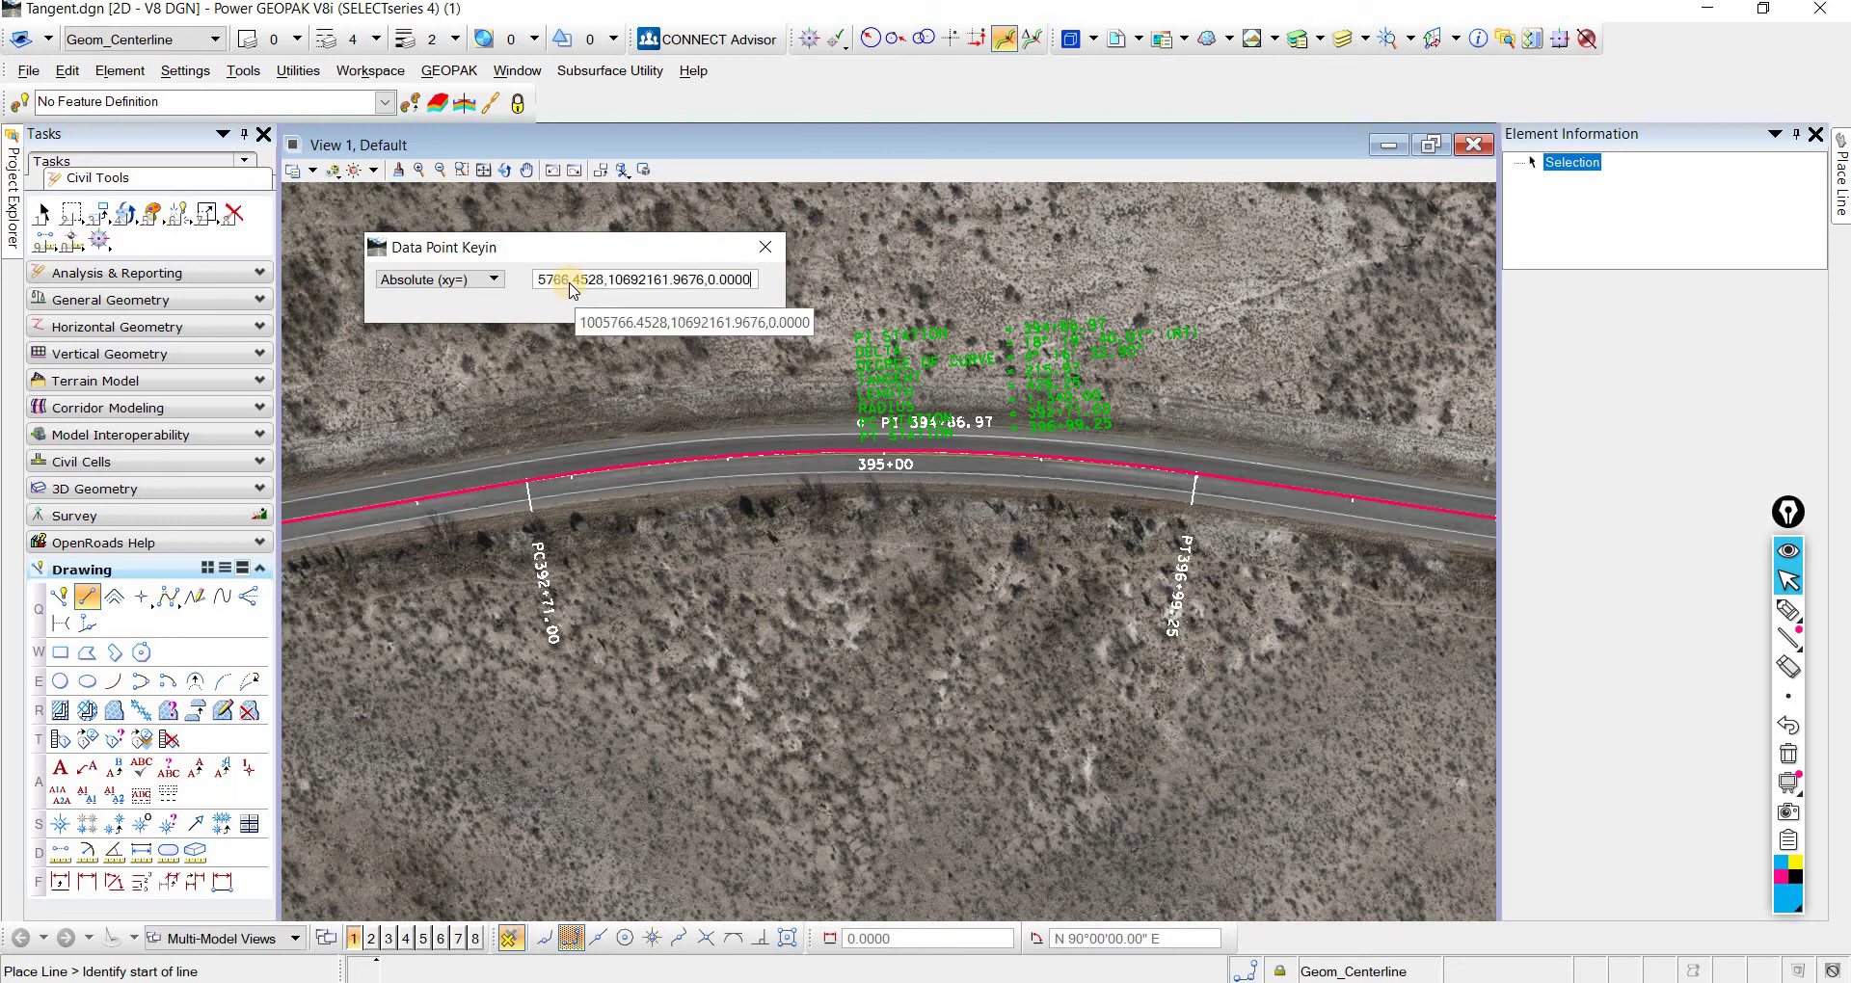
{"action": "key", "text": "Return"}
{"action": "scroll", "coordinate": [868, 400], "scroll_direction": "down", "scroll_amount": 5}
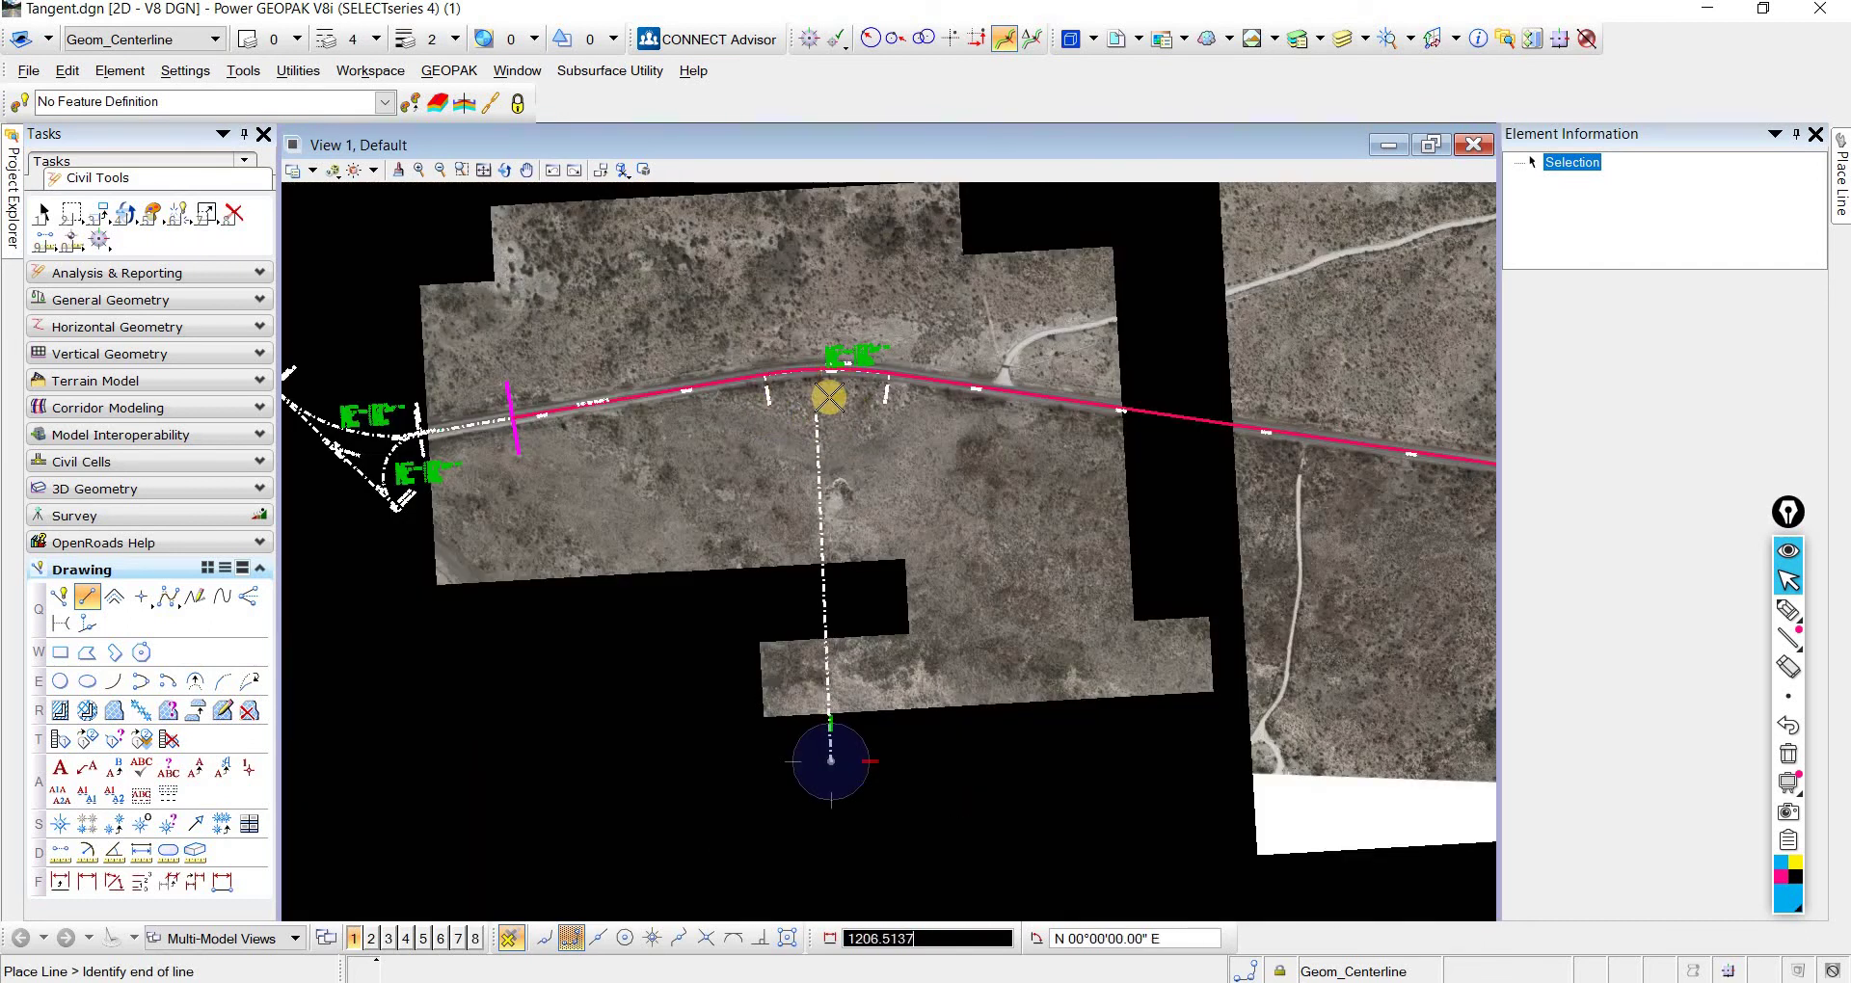
Step: End the radial line on the red centerline, 1340.0000 long, and return to Element Selection
{"action": "scroll", "coordinate": [795, 379], "scroll_direction": "up", "scroll_amount": 2}
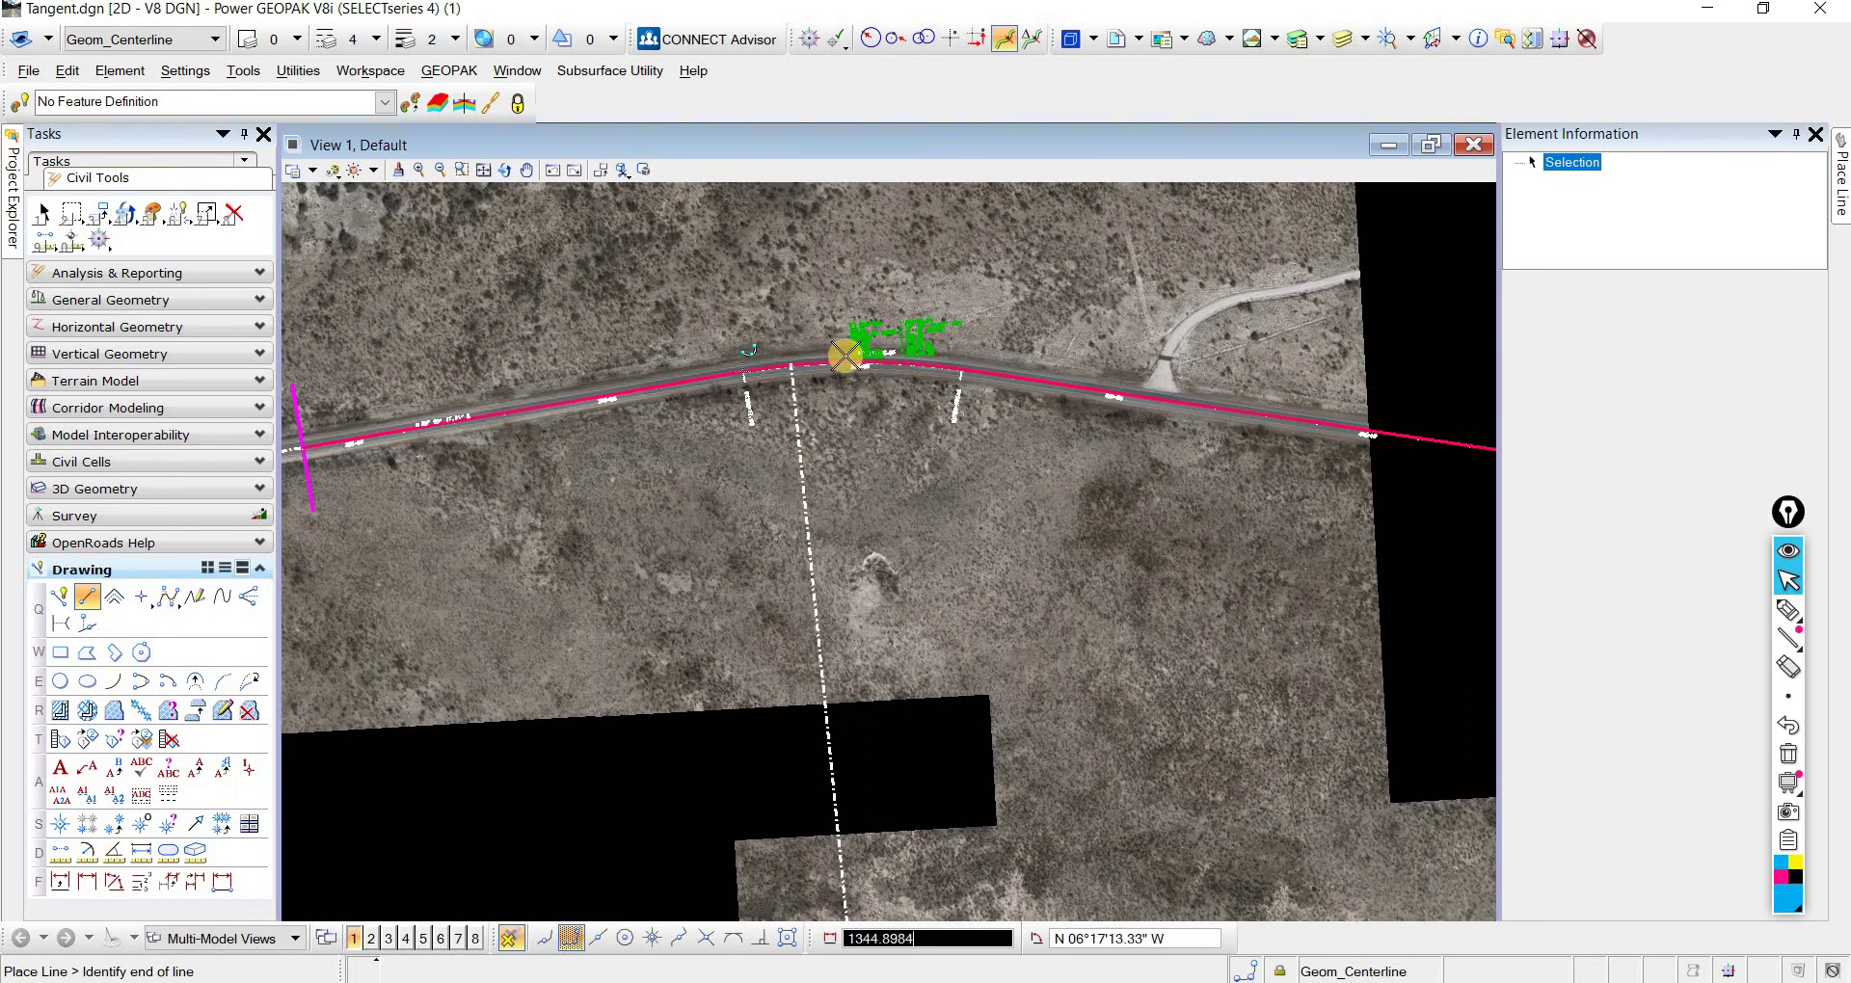
{"action": "scroll", "coordinate": [805, 364], "scroll_direction": "up", "scroll_amount": 2}
{"action": "scroll", "coordinate": [804, 364], "scroll_direction": "up", "scroll_amount": 6}
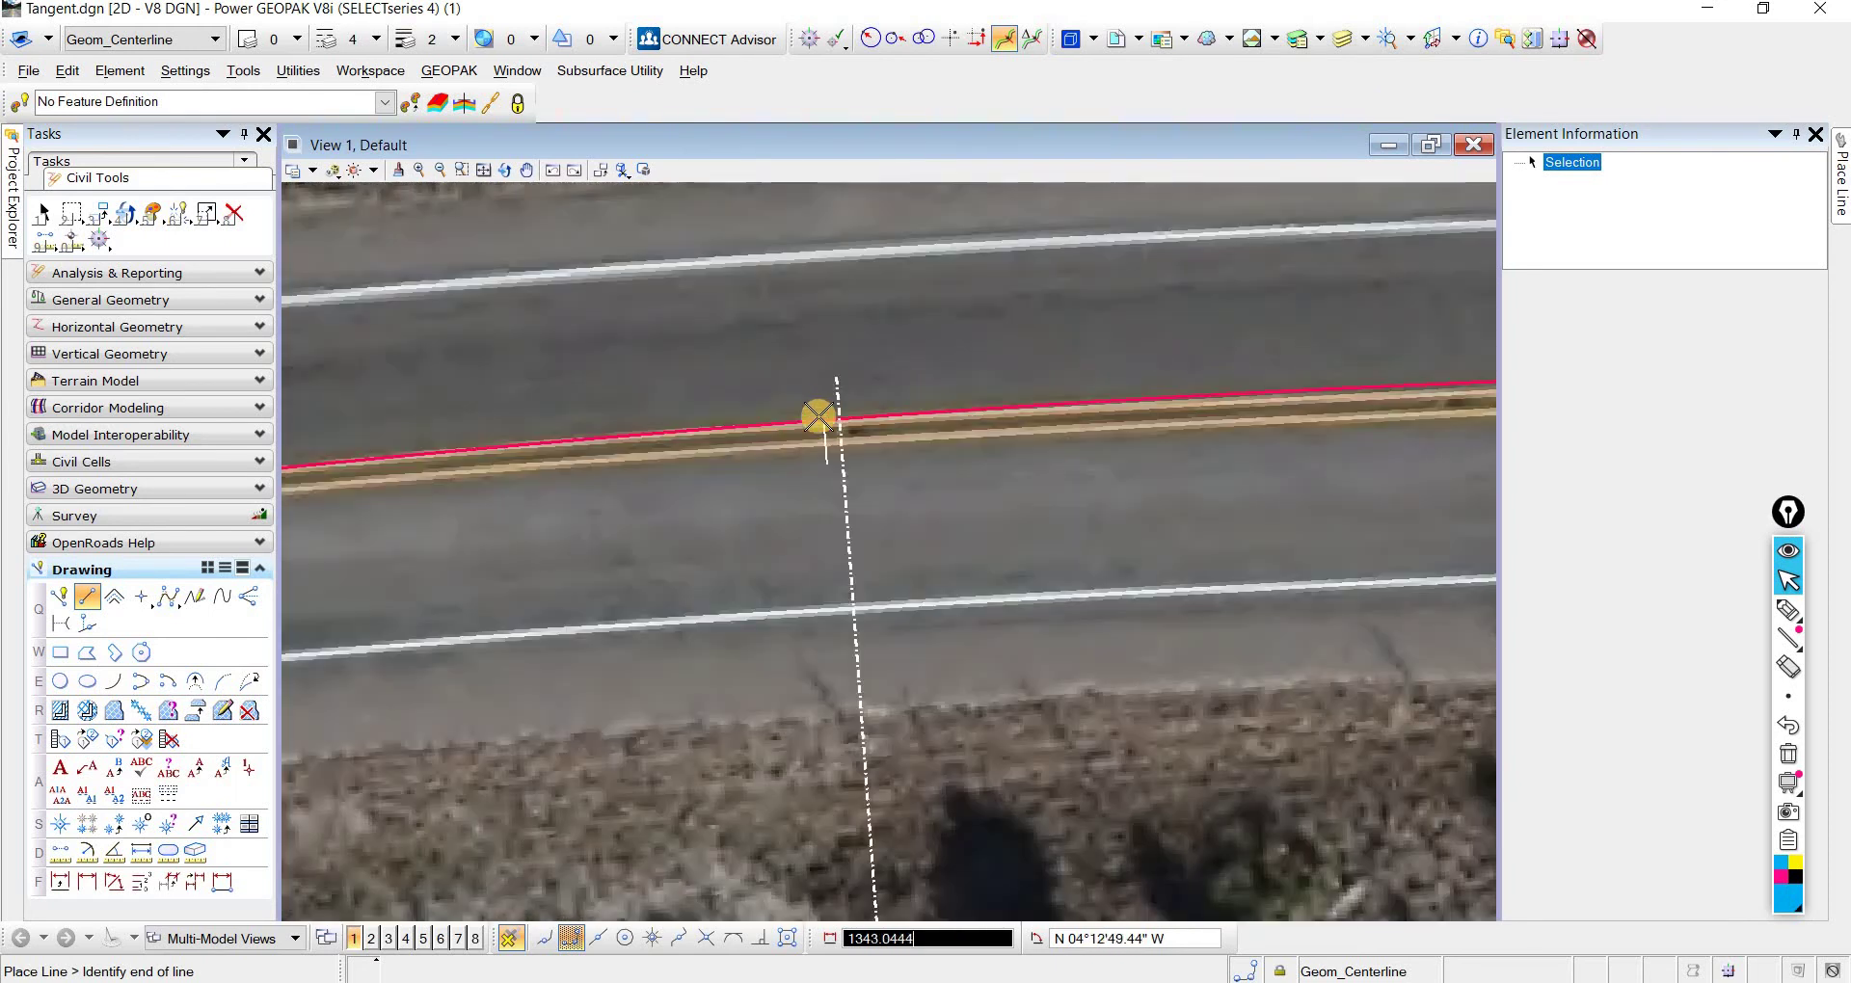
{"action": "scroll", "coordinate": [815, 465], "scroll_direction": "up", "scroll_amount": 2}
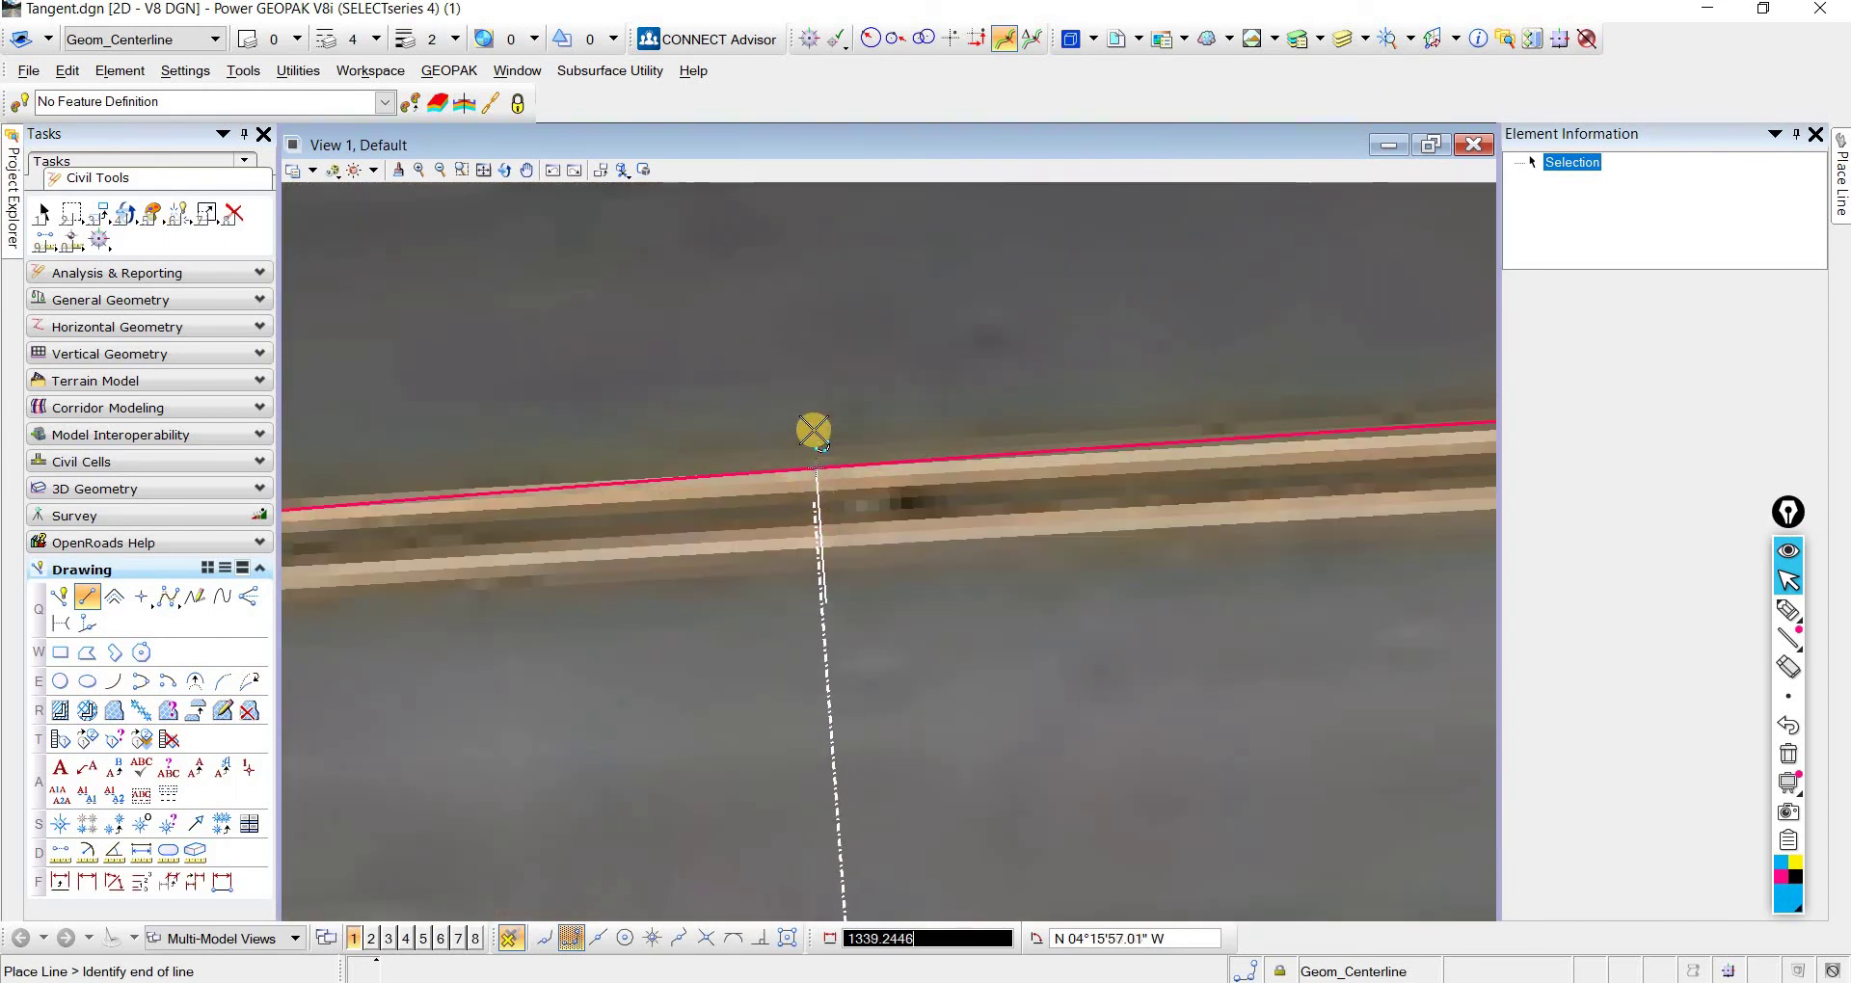
{"action": "scroll", "coordinate": [805, 439], "scroll_direction": "down", "scroll_amount": 4}
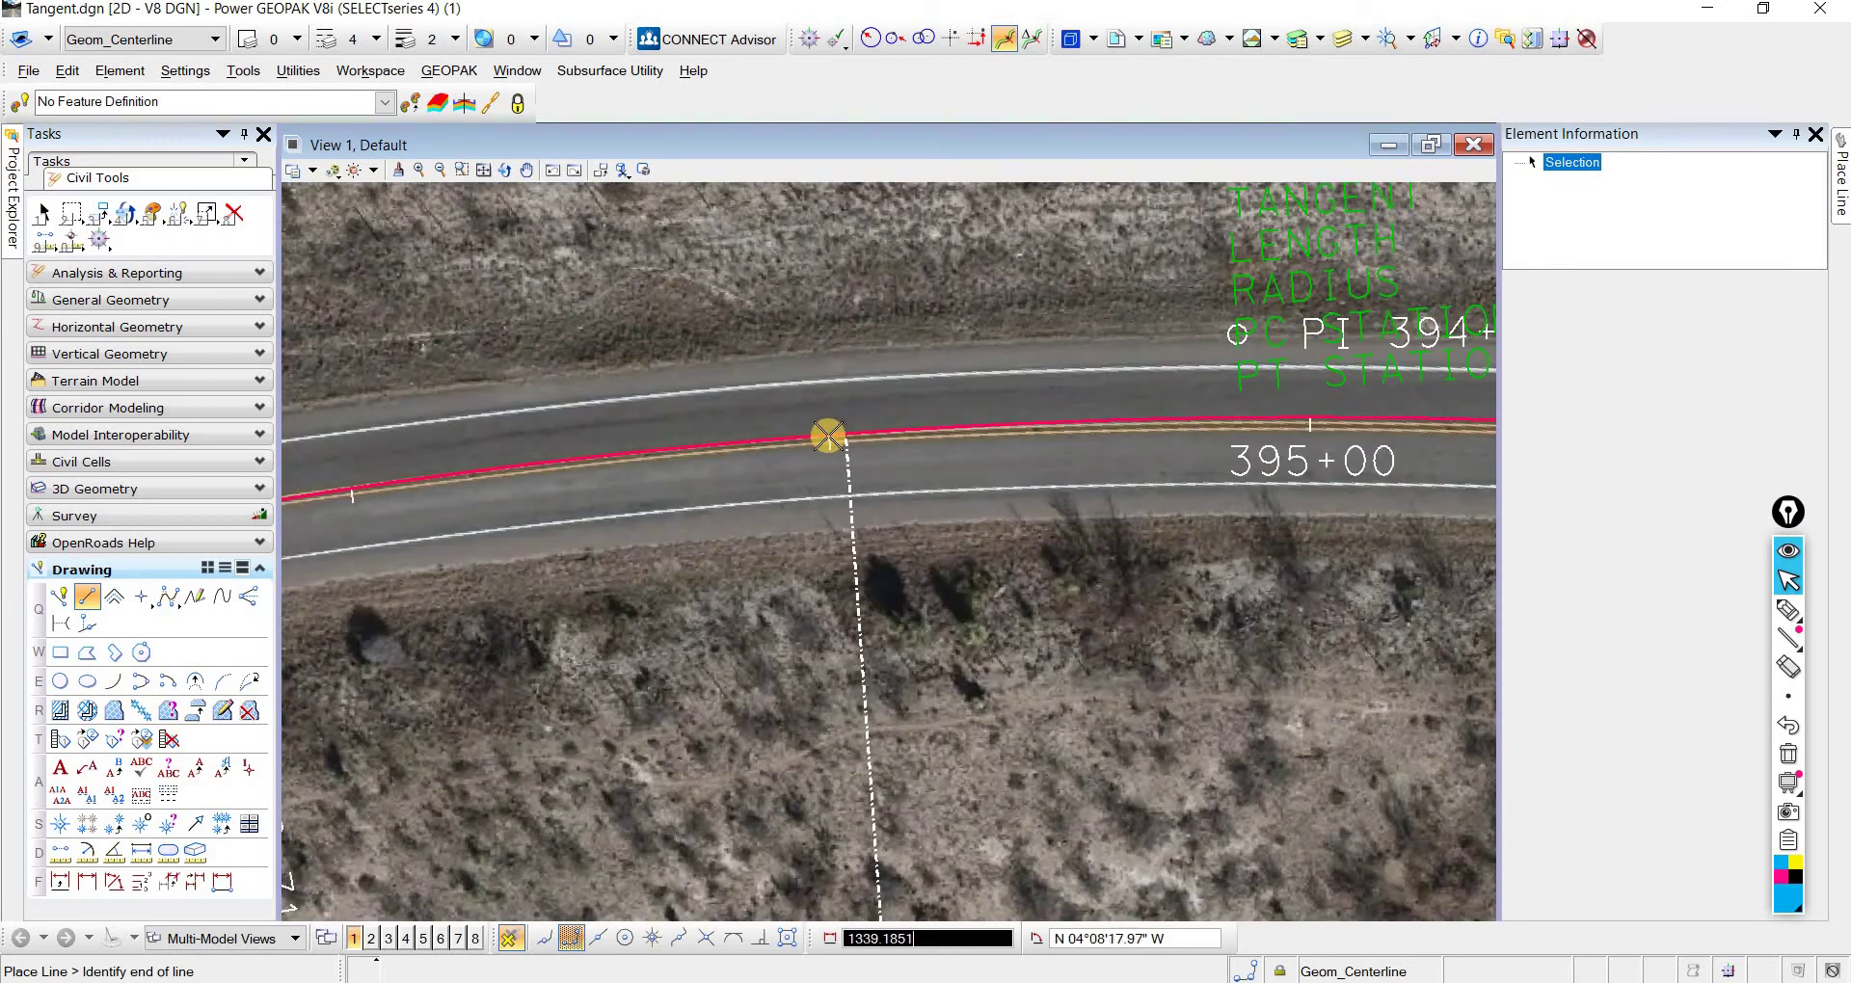
{"action": "scroll", "coordinate": [809, 429], "scroll_direction": "up", "scroll_amount": 1}
{"action": "scroll", "coordinate": [814, 408], "scroll_direction": "down", "scroll_amount": 1}
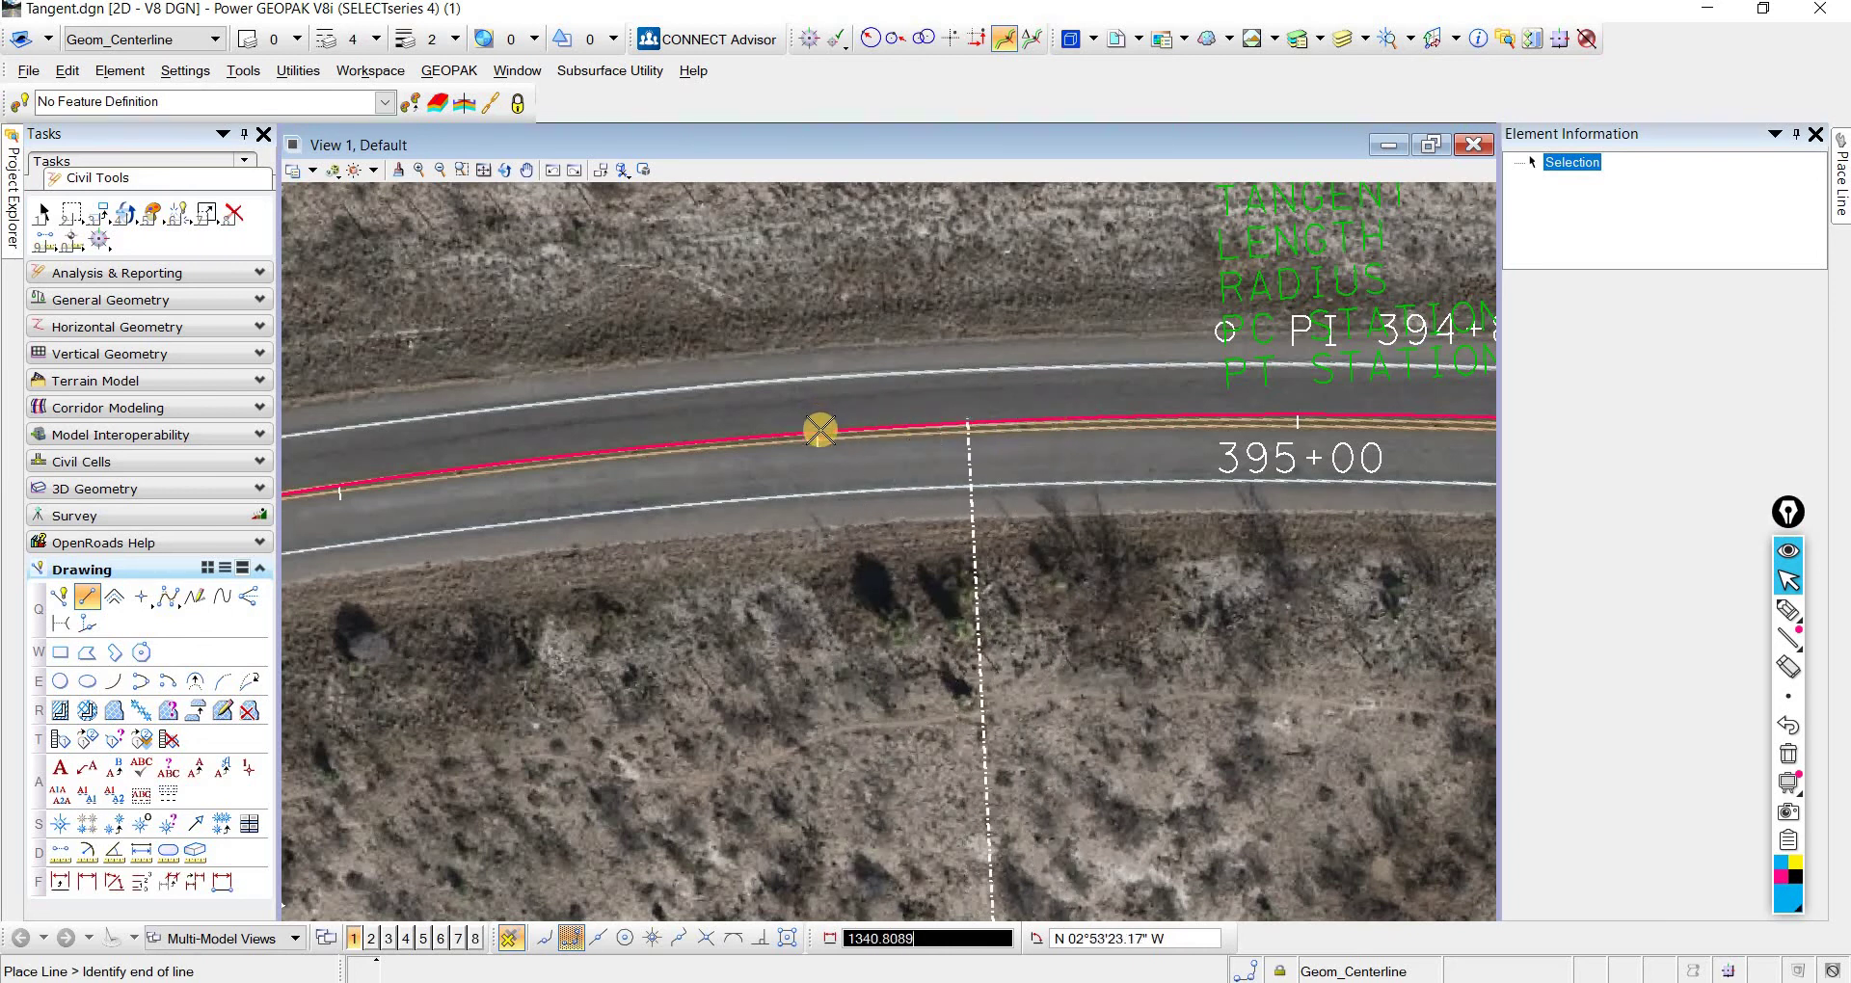
{"action": "scroll", "coordinate": [809, 430], "scroll_direction": "up", "scroll_amount": 2}
{"action": "scroll", "coordinate": [809, 459], "scroll_direction": "up", "scroll_amount": 2}
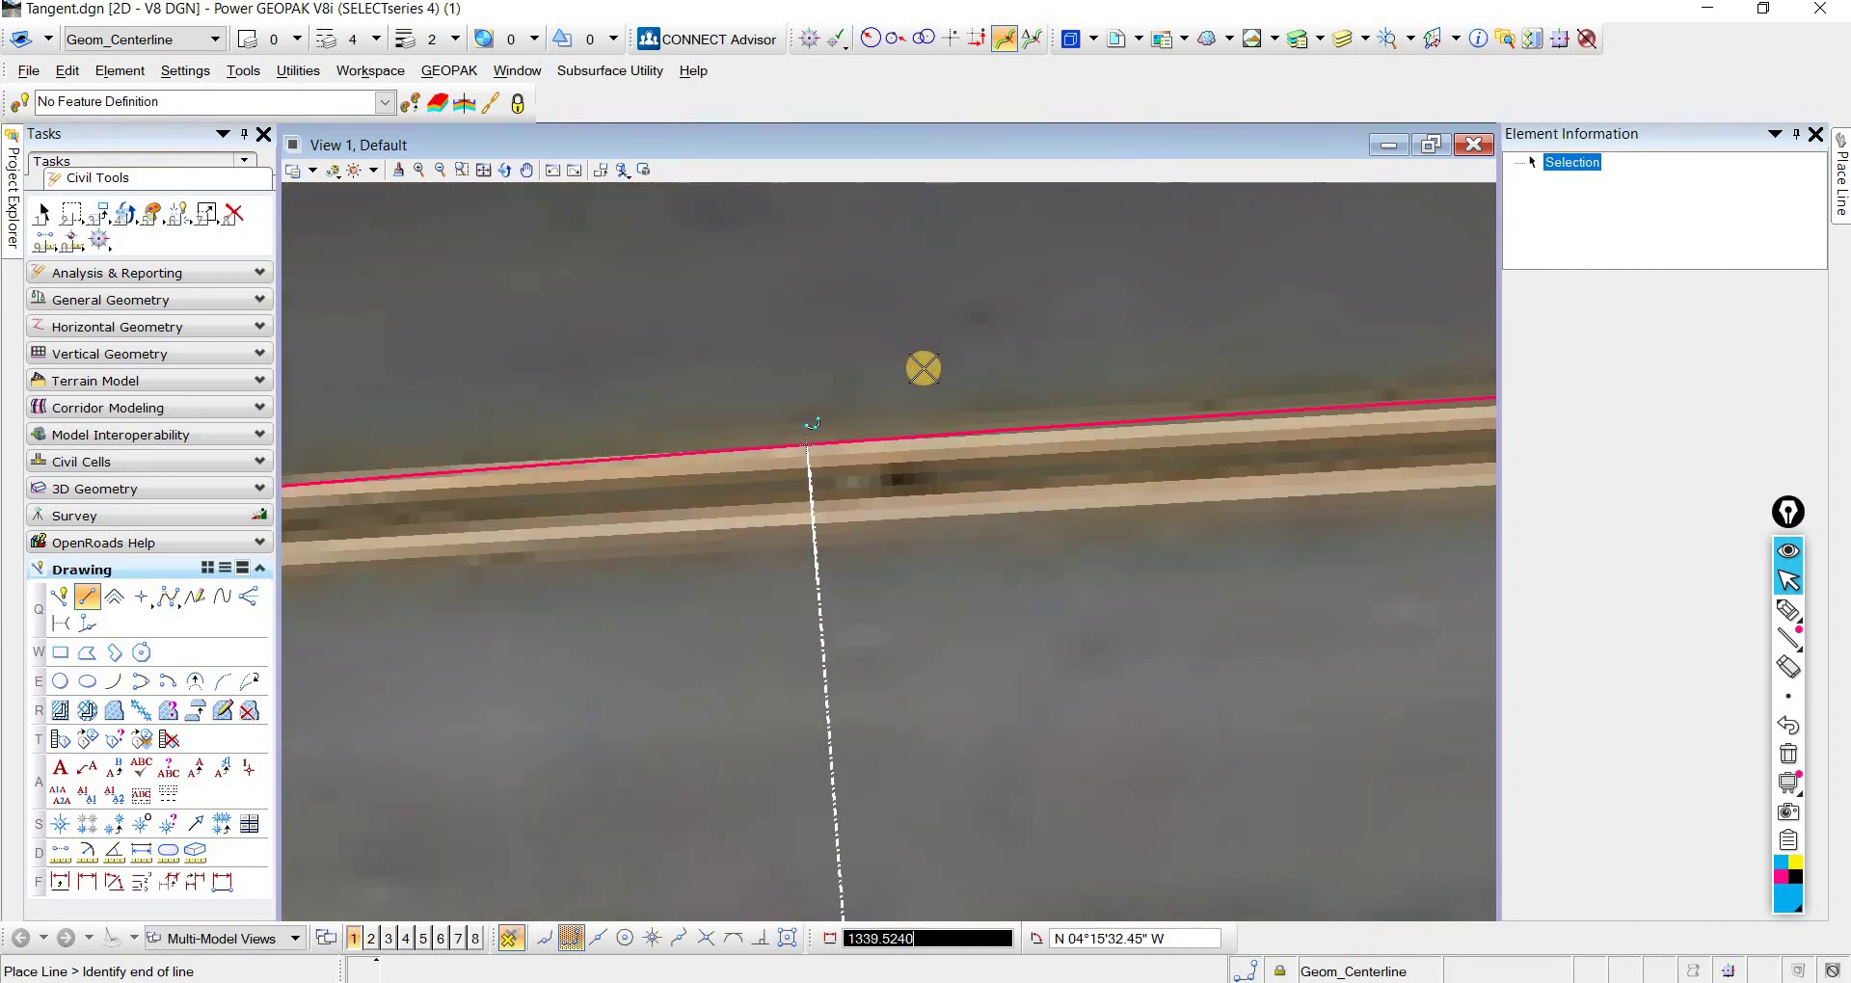
{"action": "left_click", "coordinate": [43, 212]}
{"action": "scroll", "coordinate": [672, 371], "scroll_direction": "down", "scroll_amount": 3}
Step: Select the radius line and highlight its 1340.0000 Length value
{"action": "left_click", "coordinate": [706, 454]}
{"action": "scroll", "coordinate": [698, 459], "scroll_direction": "down", "scroll_amount": 2}
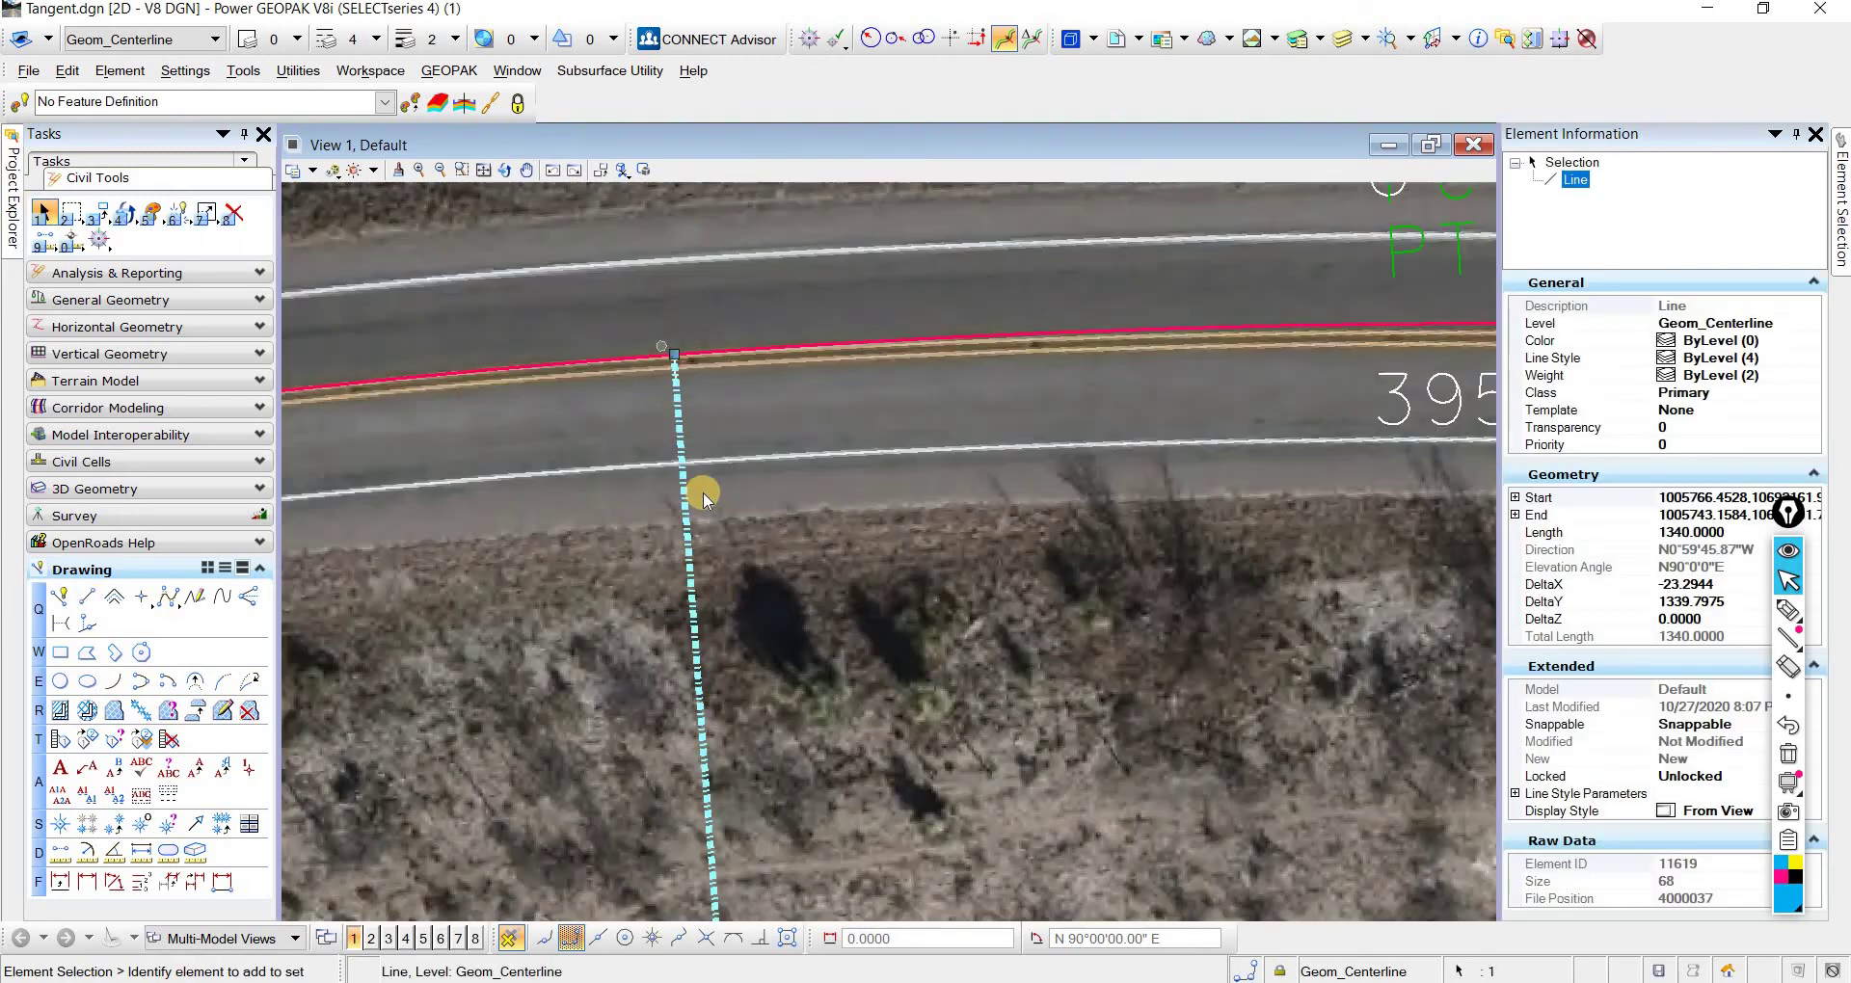
{"action": "scroll", "coordinate": [687, 379], "scroll_direction": "down", "scroll_amount": 2}
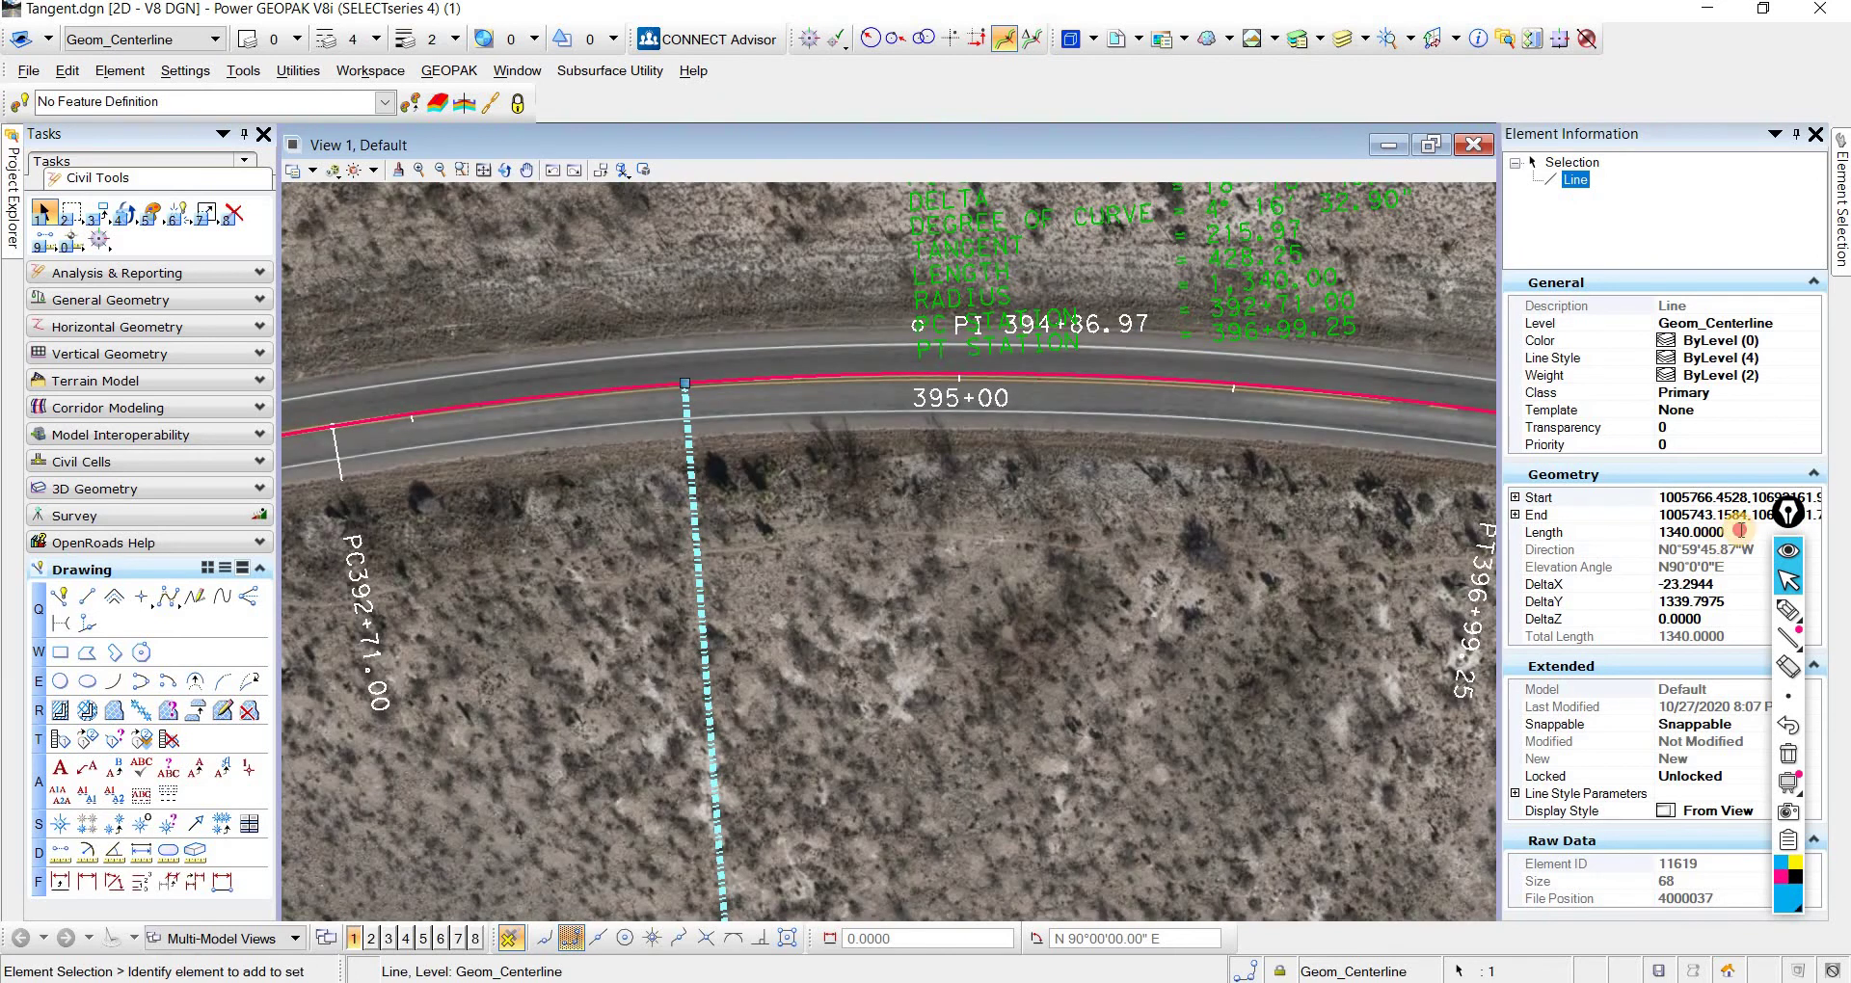
{"action": "left_click", "coordinate": [1738, 530]}
{"action": "left_click_drag", "start_coordinate": [1736, 532], "coordinate": [1686, 532]}
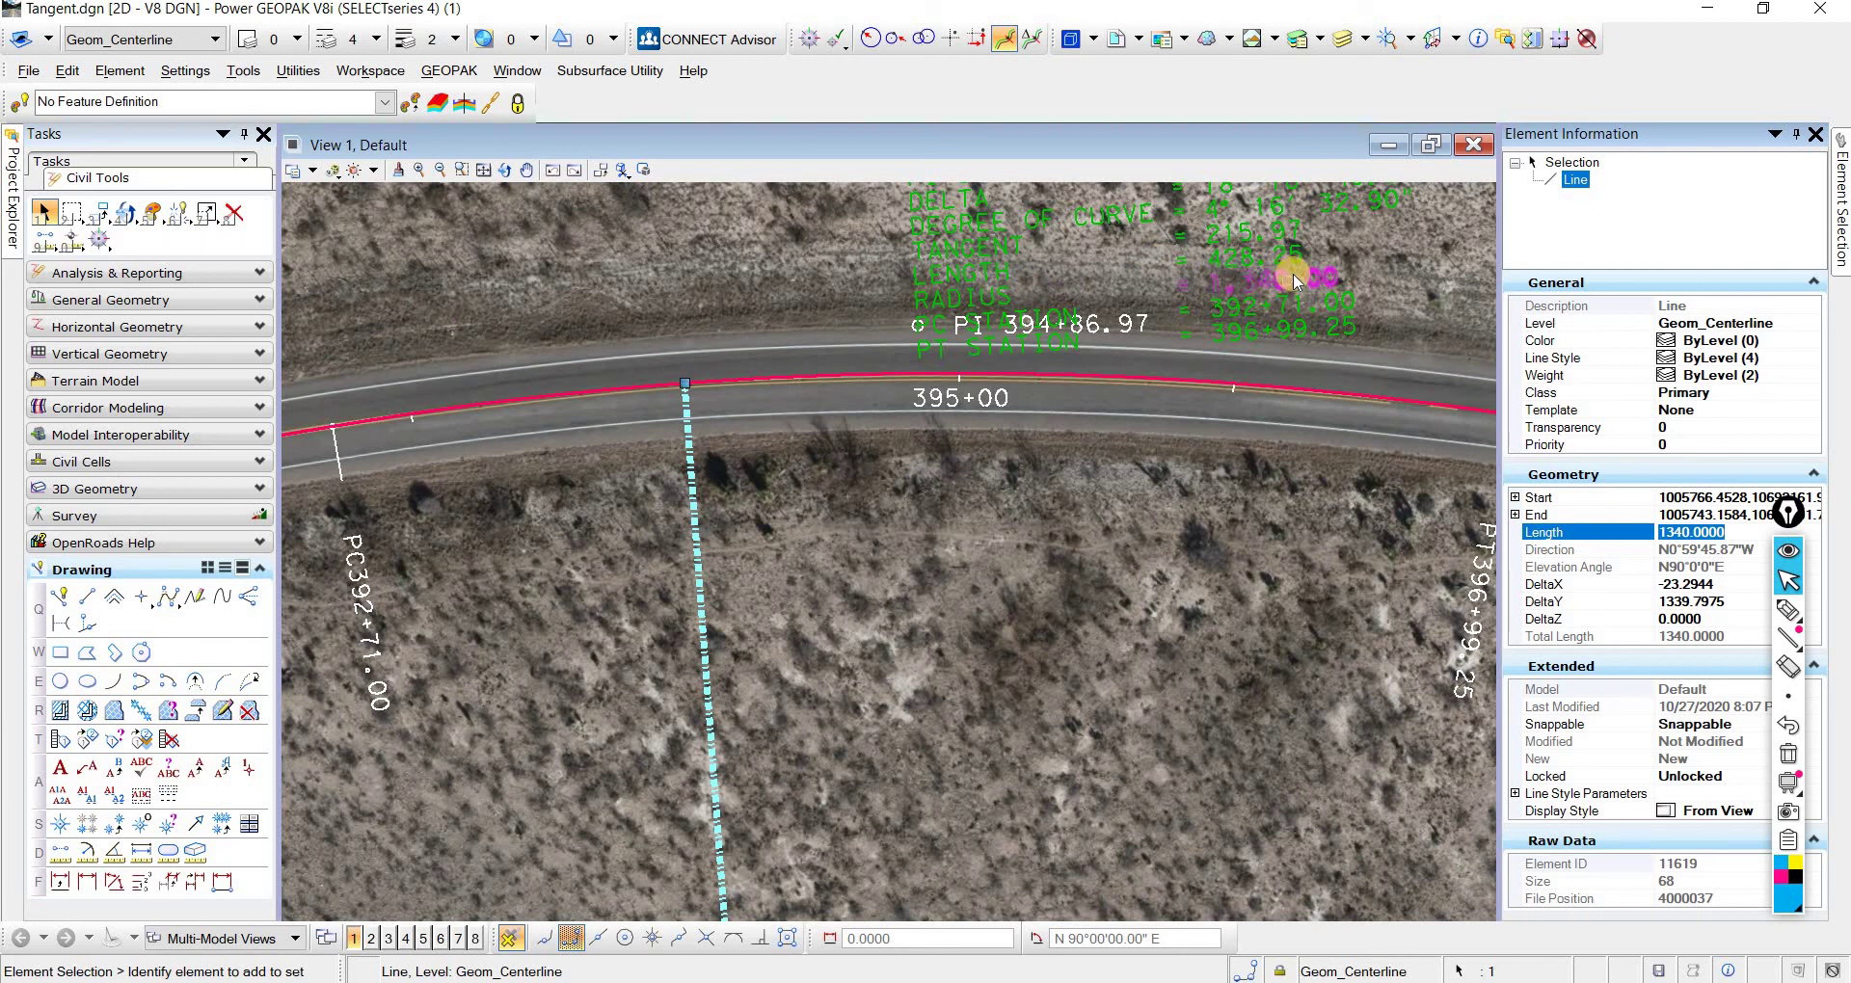
Step: Copy the 2.137902 DELTA value from cell F6 in the Excel spreadsheet
{"action": "scroll", "coordinate": [745, 372], "scroll_direction": "down", "scroll_amount": 2}
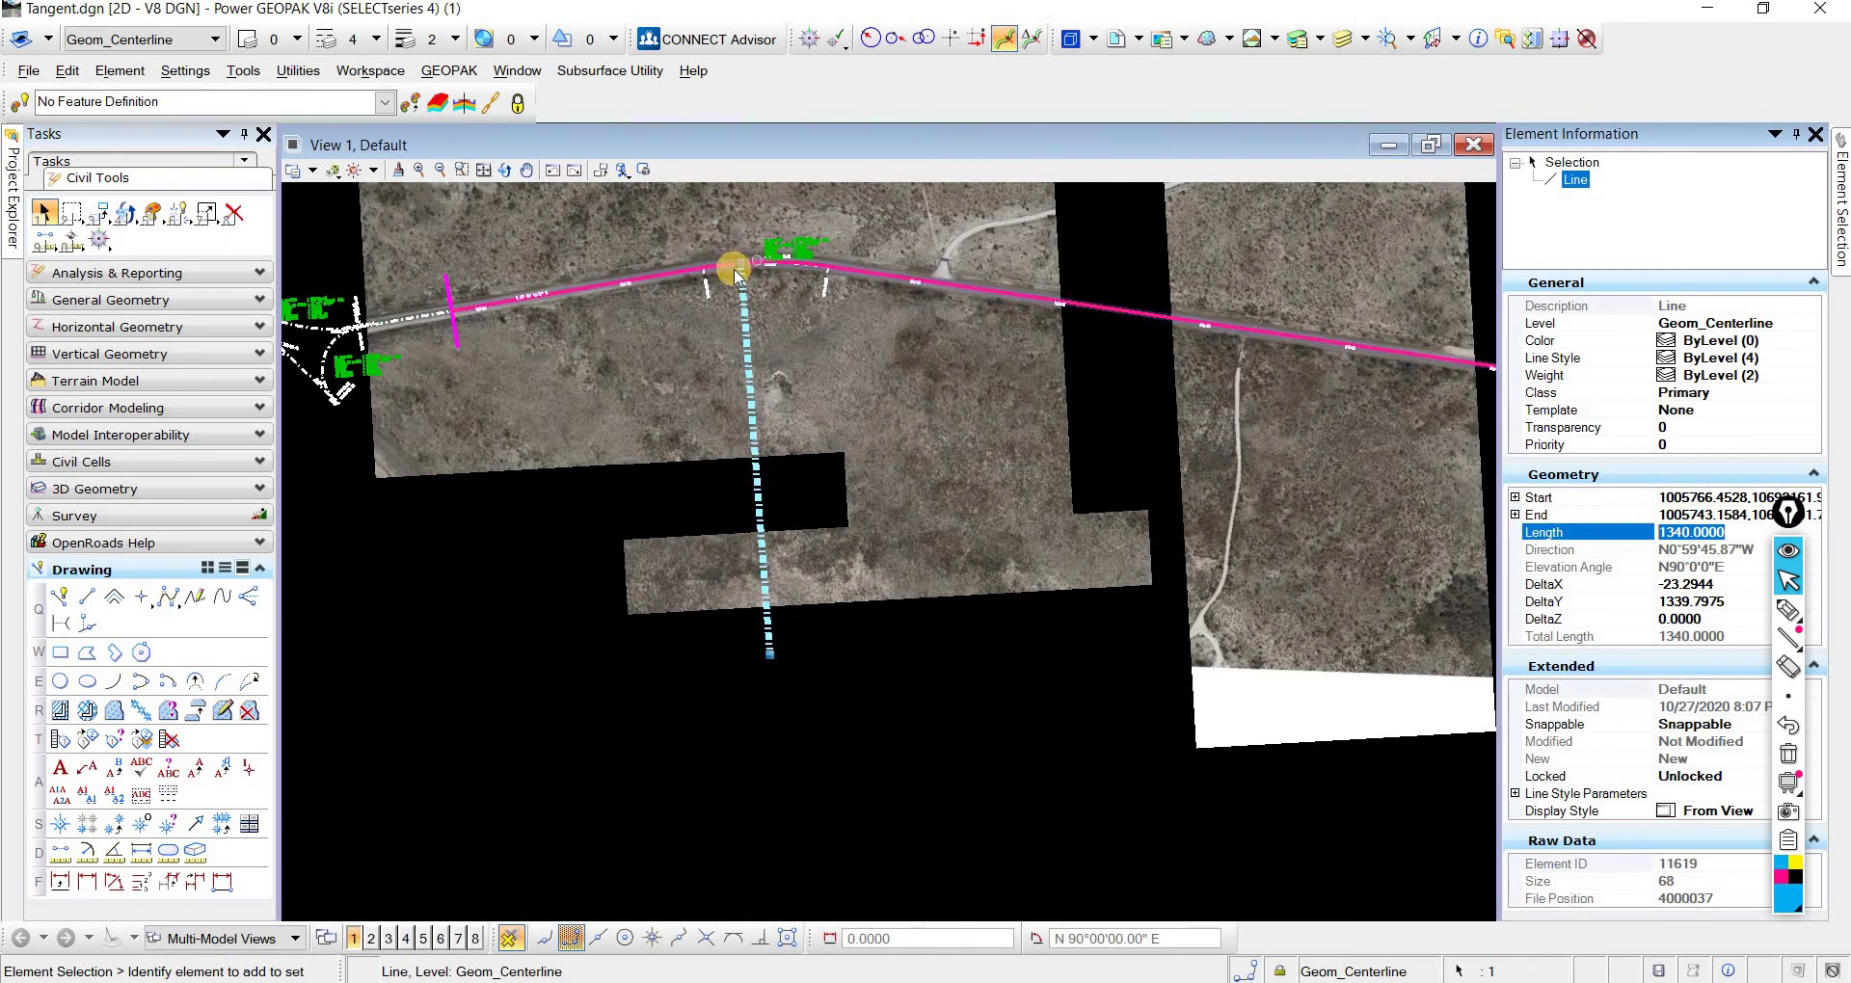
{"action": "scroll", "coordinate": [757, 299], "scroll_direction": "up", "scroll_amount": 3}
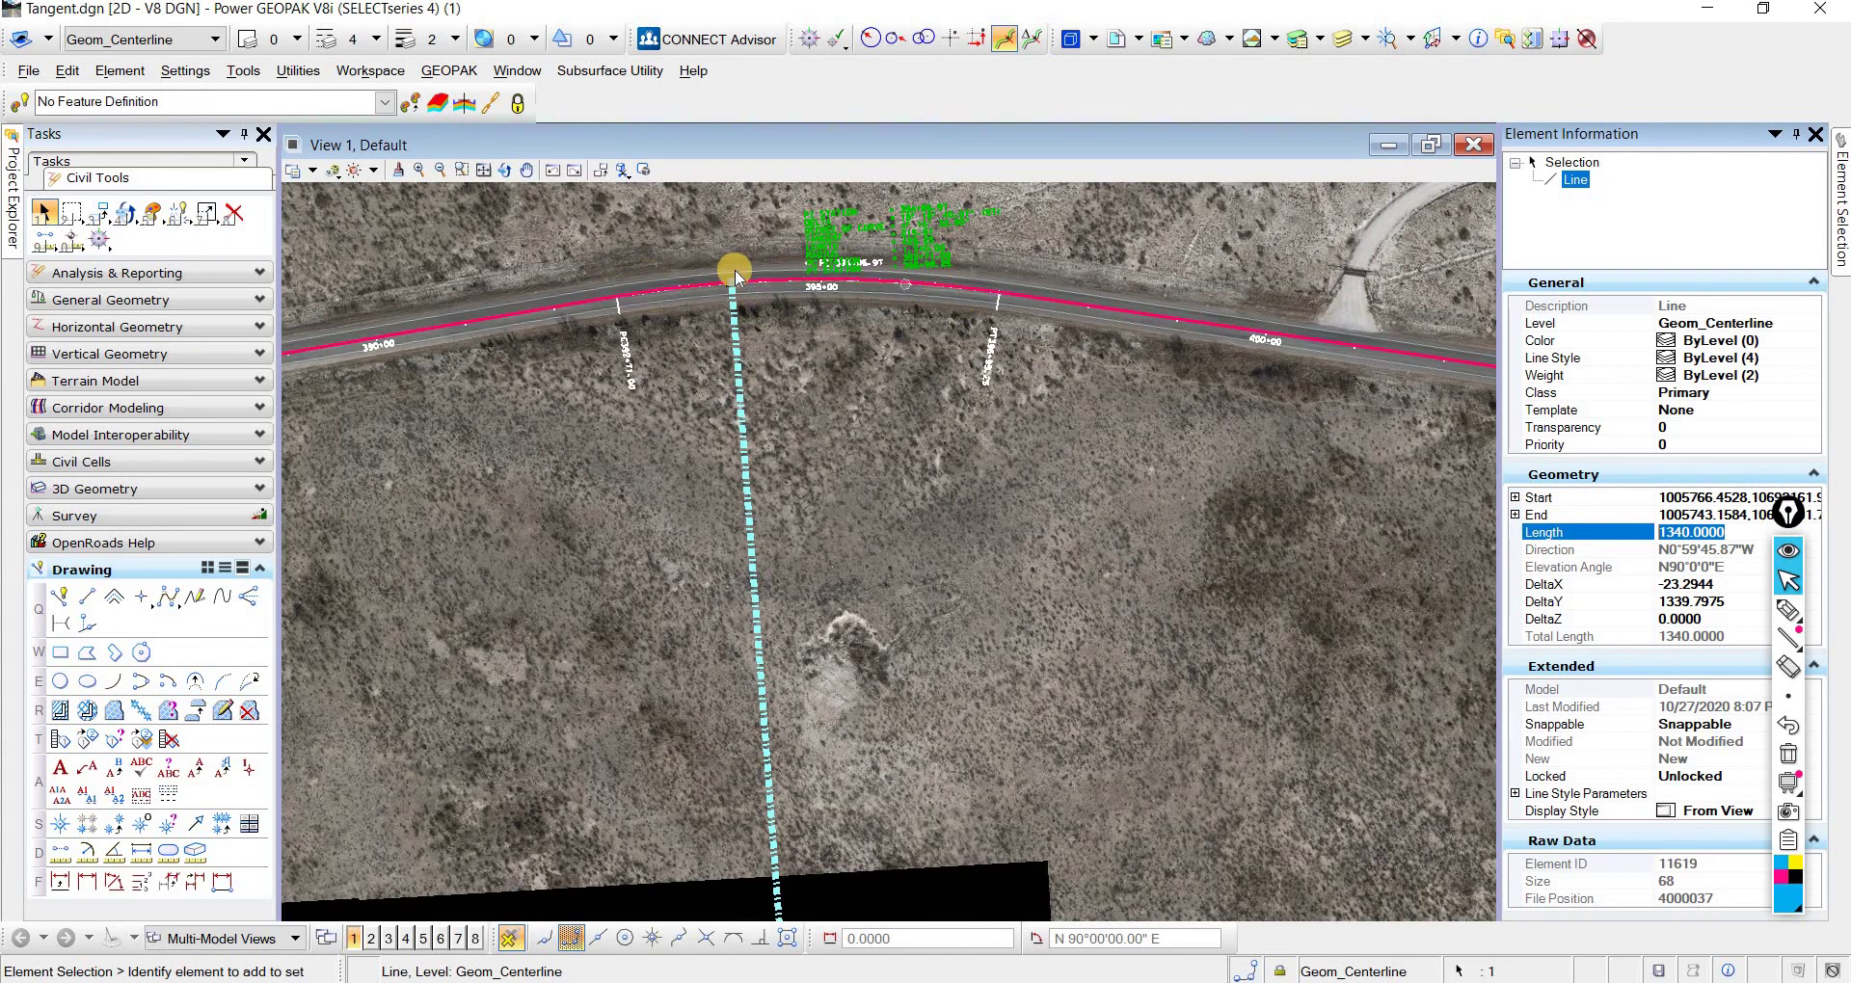
{"action": "scroll", "coordinate": [777, 359], "scroll_direction": "up", "scroll_amount": 3}
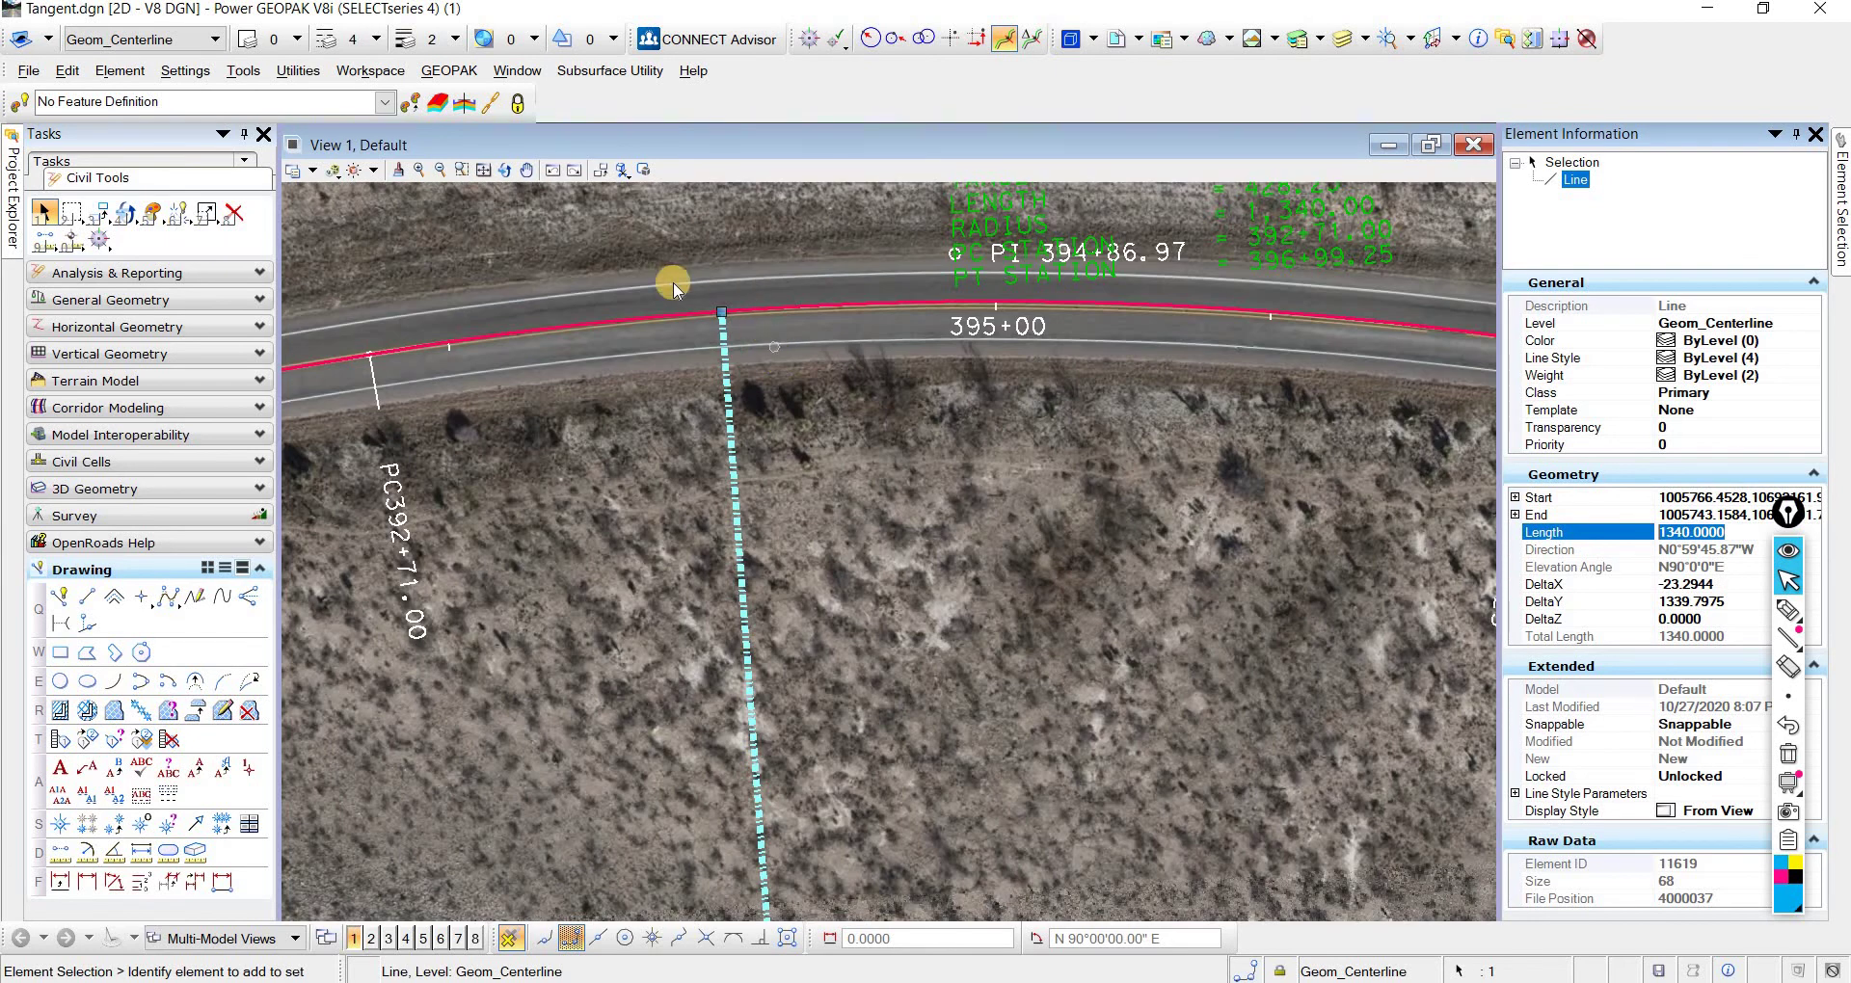
{"action": "scroll", "coordinate": [672, 277], "scroll_direction": "down", "scroll_amount": 3}
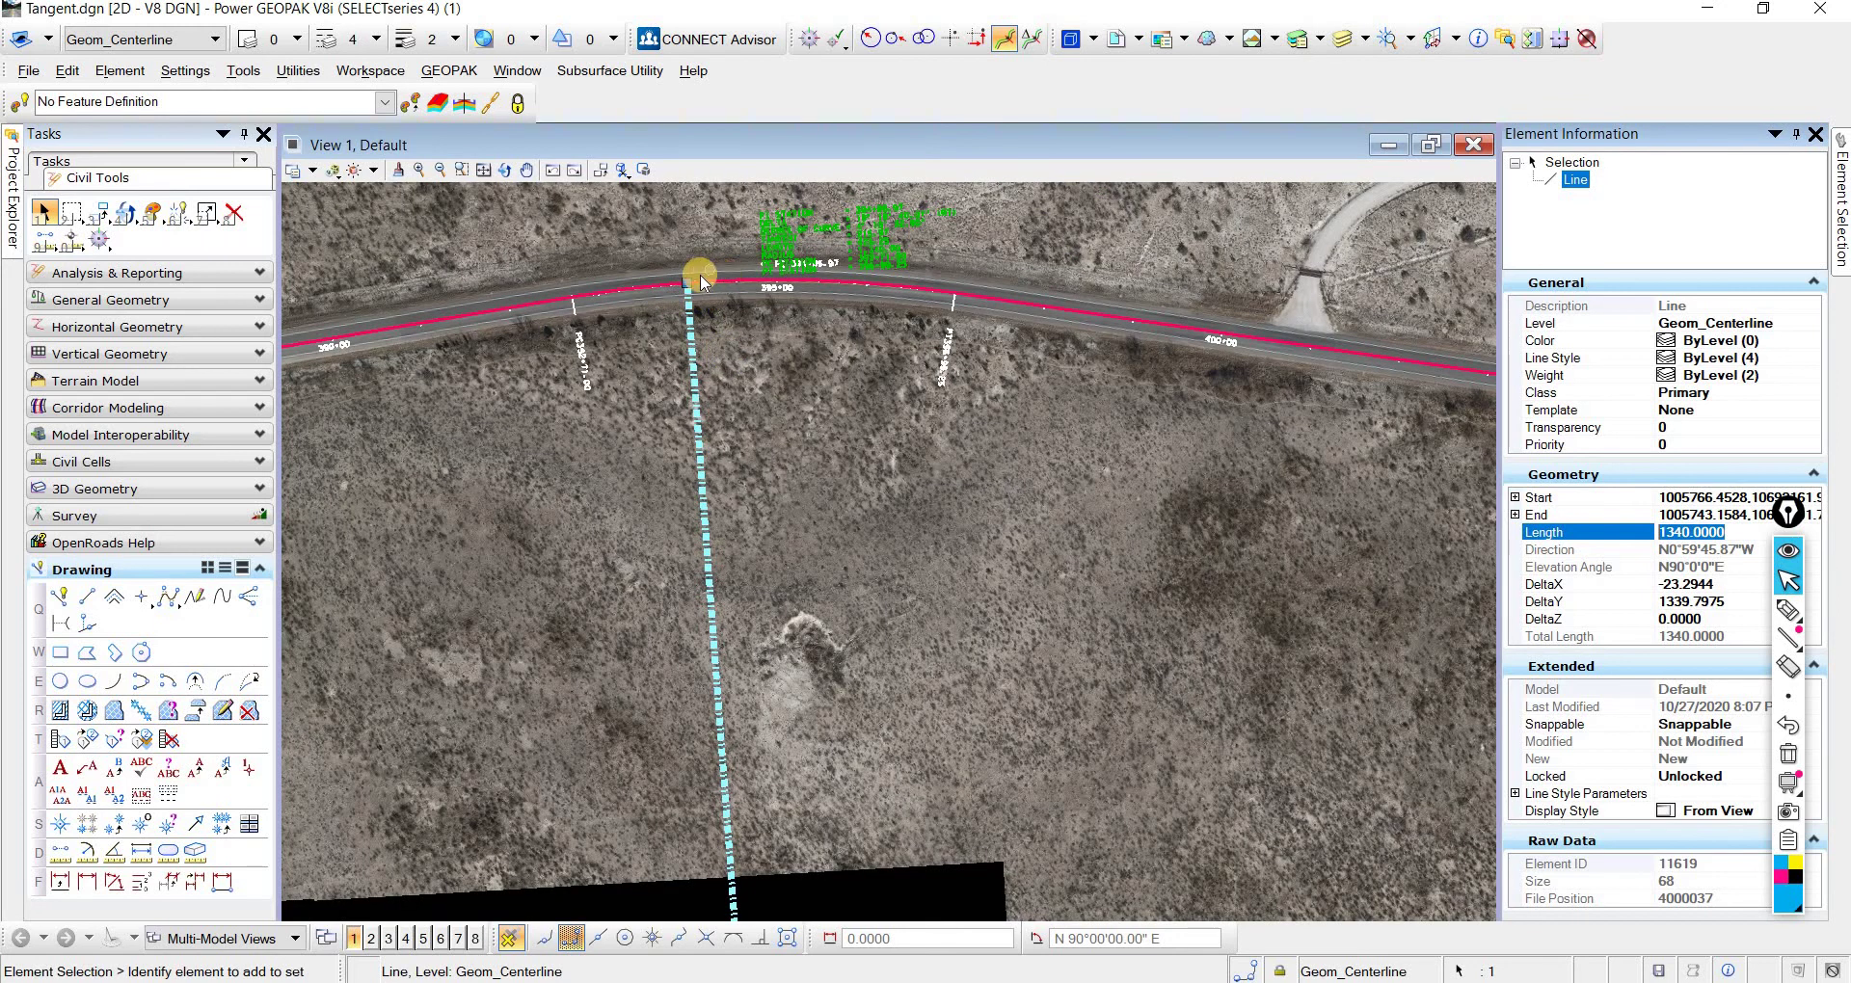
{"action": "scroll", "coordinate": [675, 284], "scroll_direction": "up", "scroll_amount": 3}
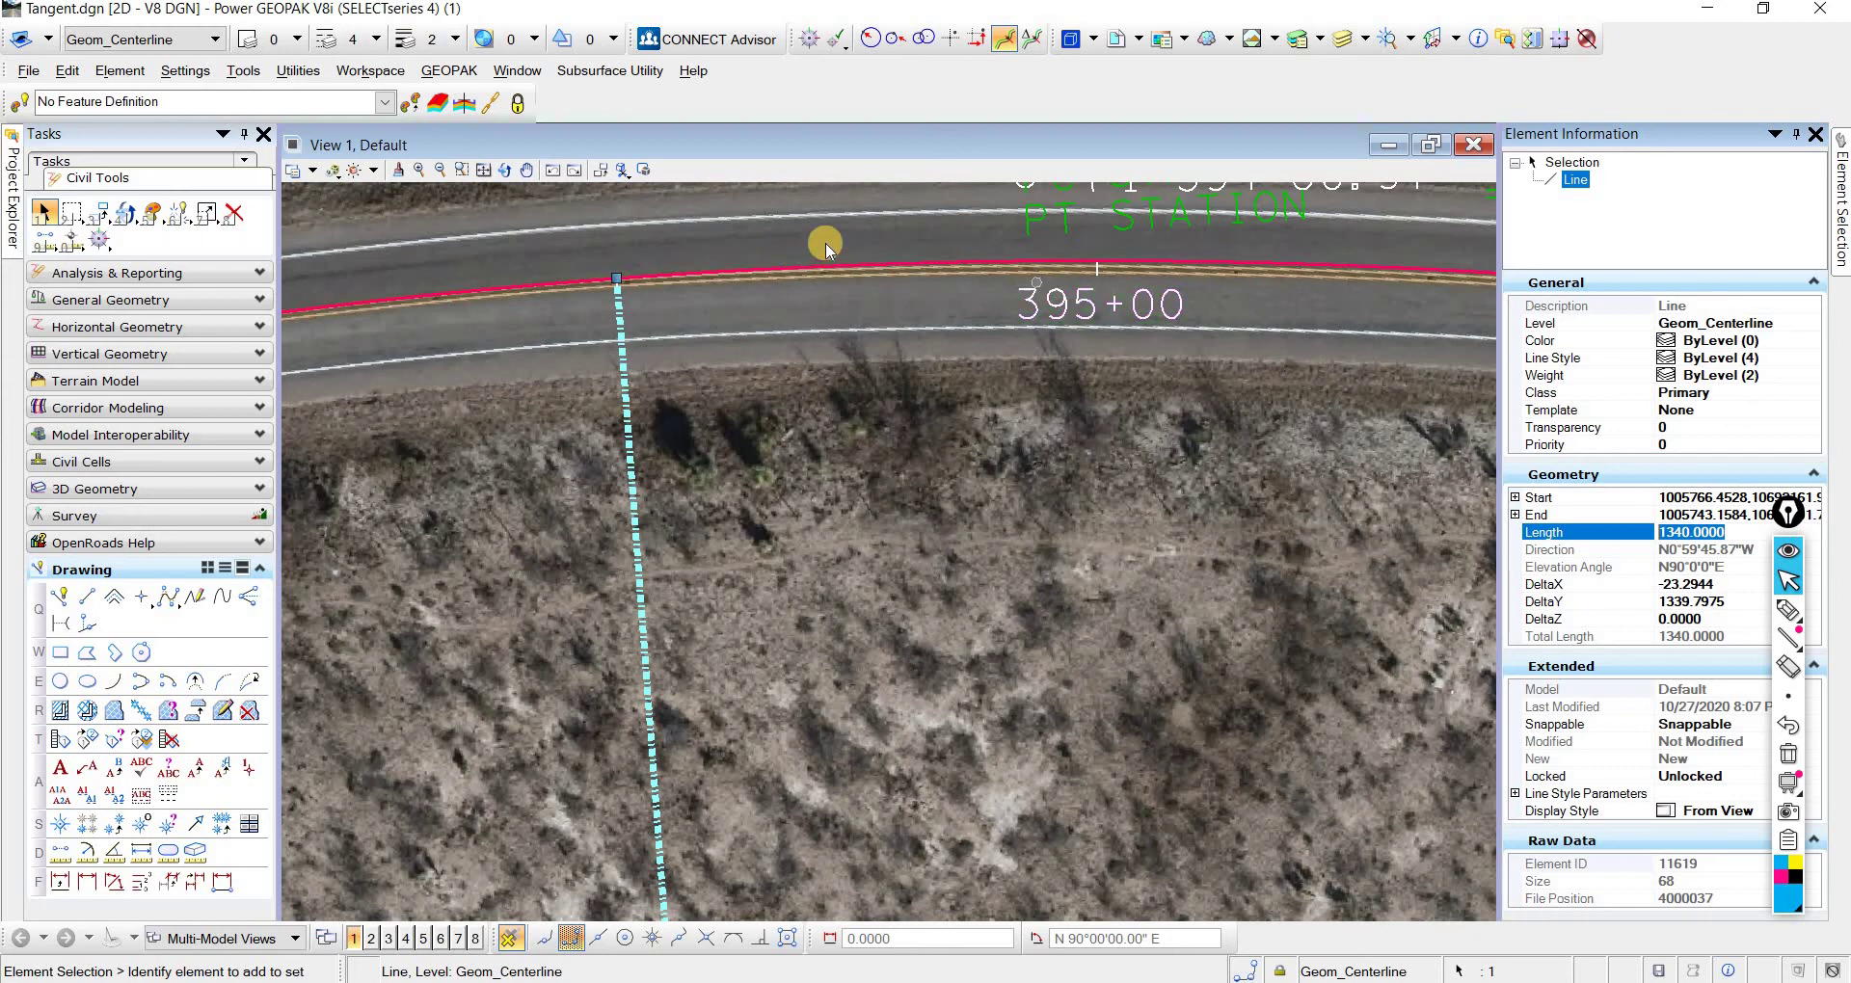
{"action": "scroll", "coordinate": [746, 284], "scroll_direction": "down", "scroll_amount": 5}
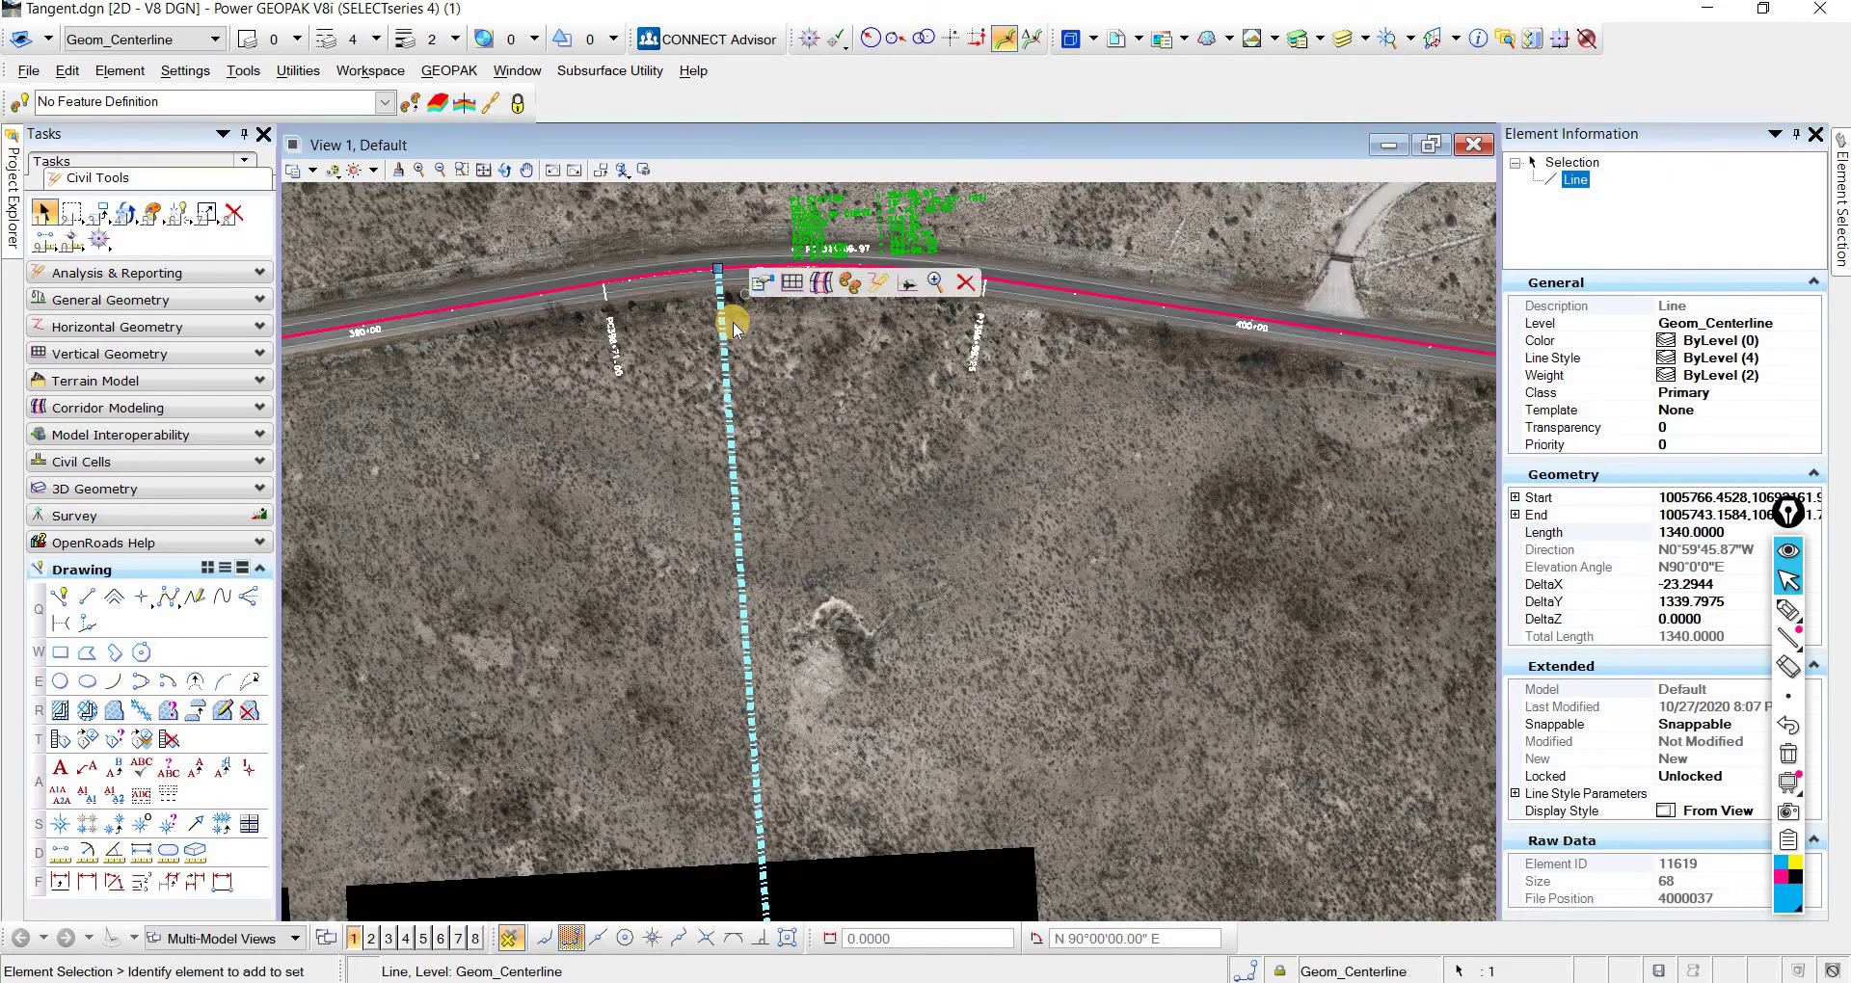
{"action": "scroll", "coordinate": [735, 327], "scroll_direction": "down", "scroll_amount": 2}
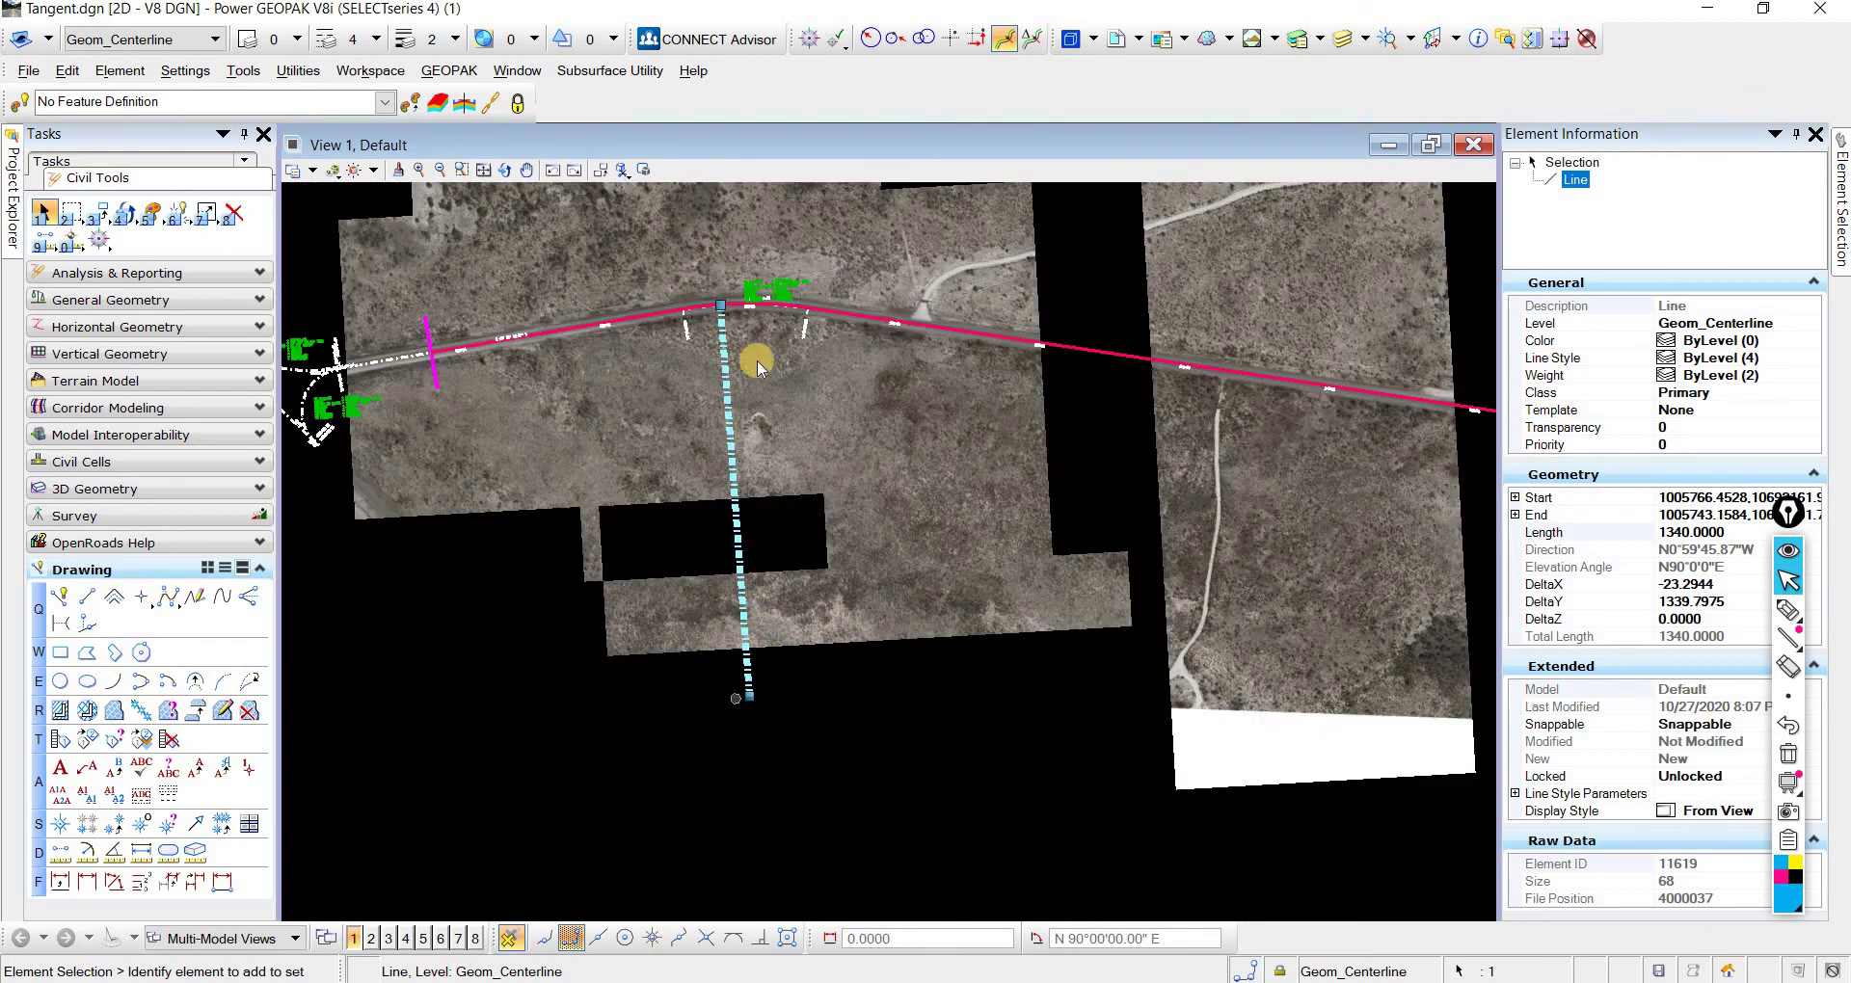
{"action": "scroll", "coordinate": [739, 322], "scroll_direction": "up", "scroll_amount": 3}
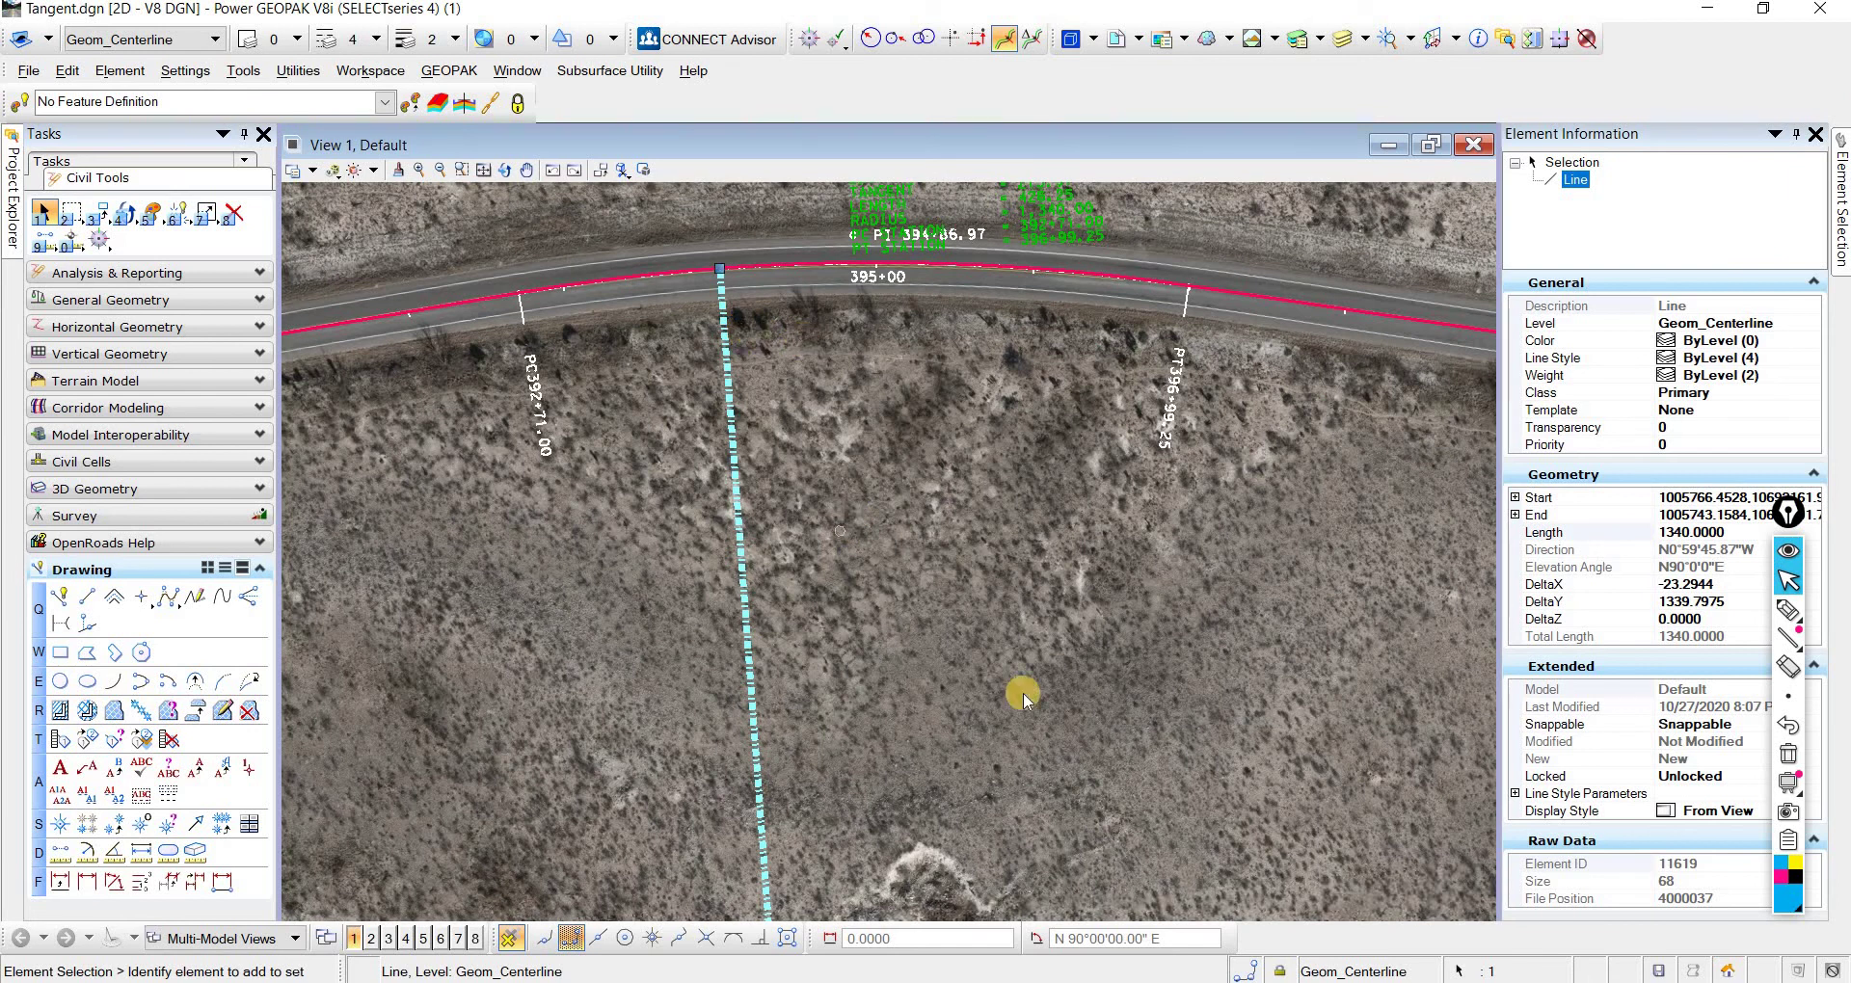
{"action": "key", "text": "alt+Tab"}
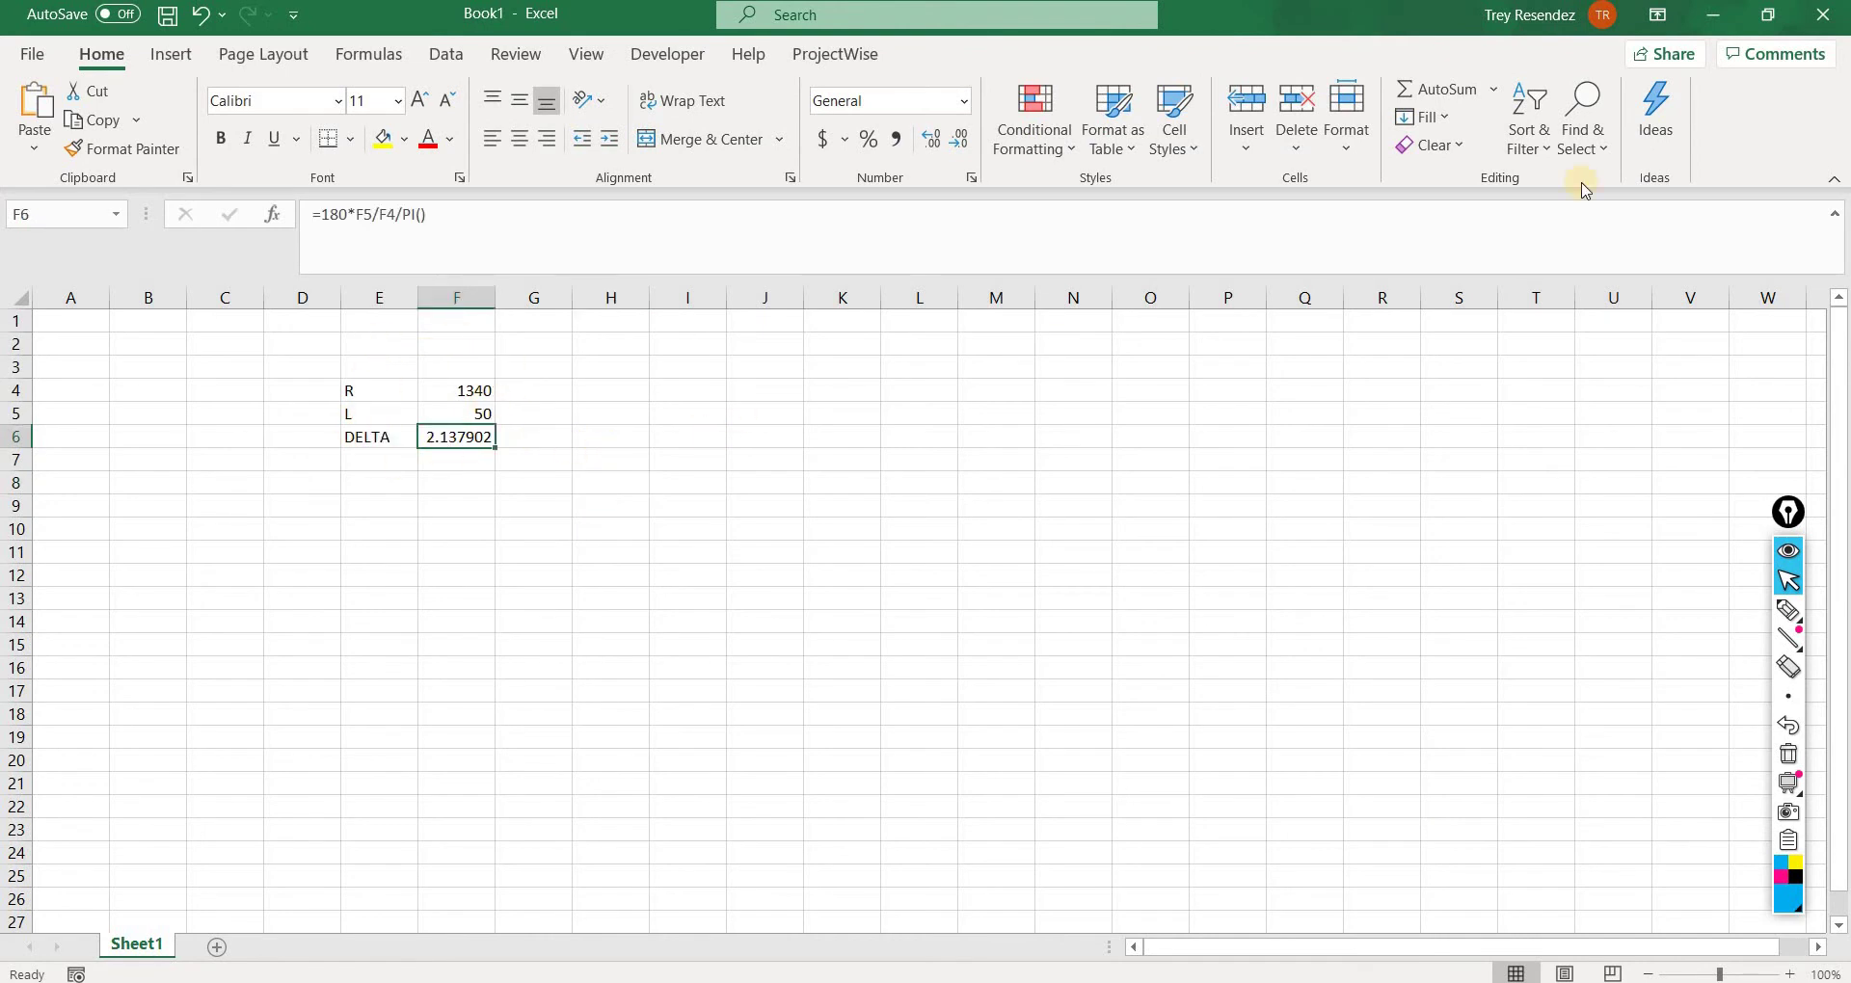
{"action": "key", "text": "ctrl+c"}
Step: Start rotating the radius line and paste the 2.137902 delta as the 02°08'16.45" active angle
{"action": "key", "text": "alt+Tab"}
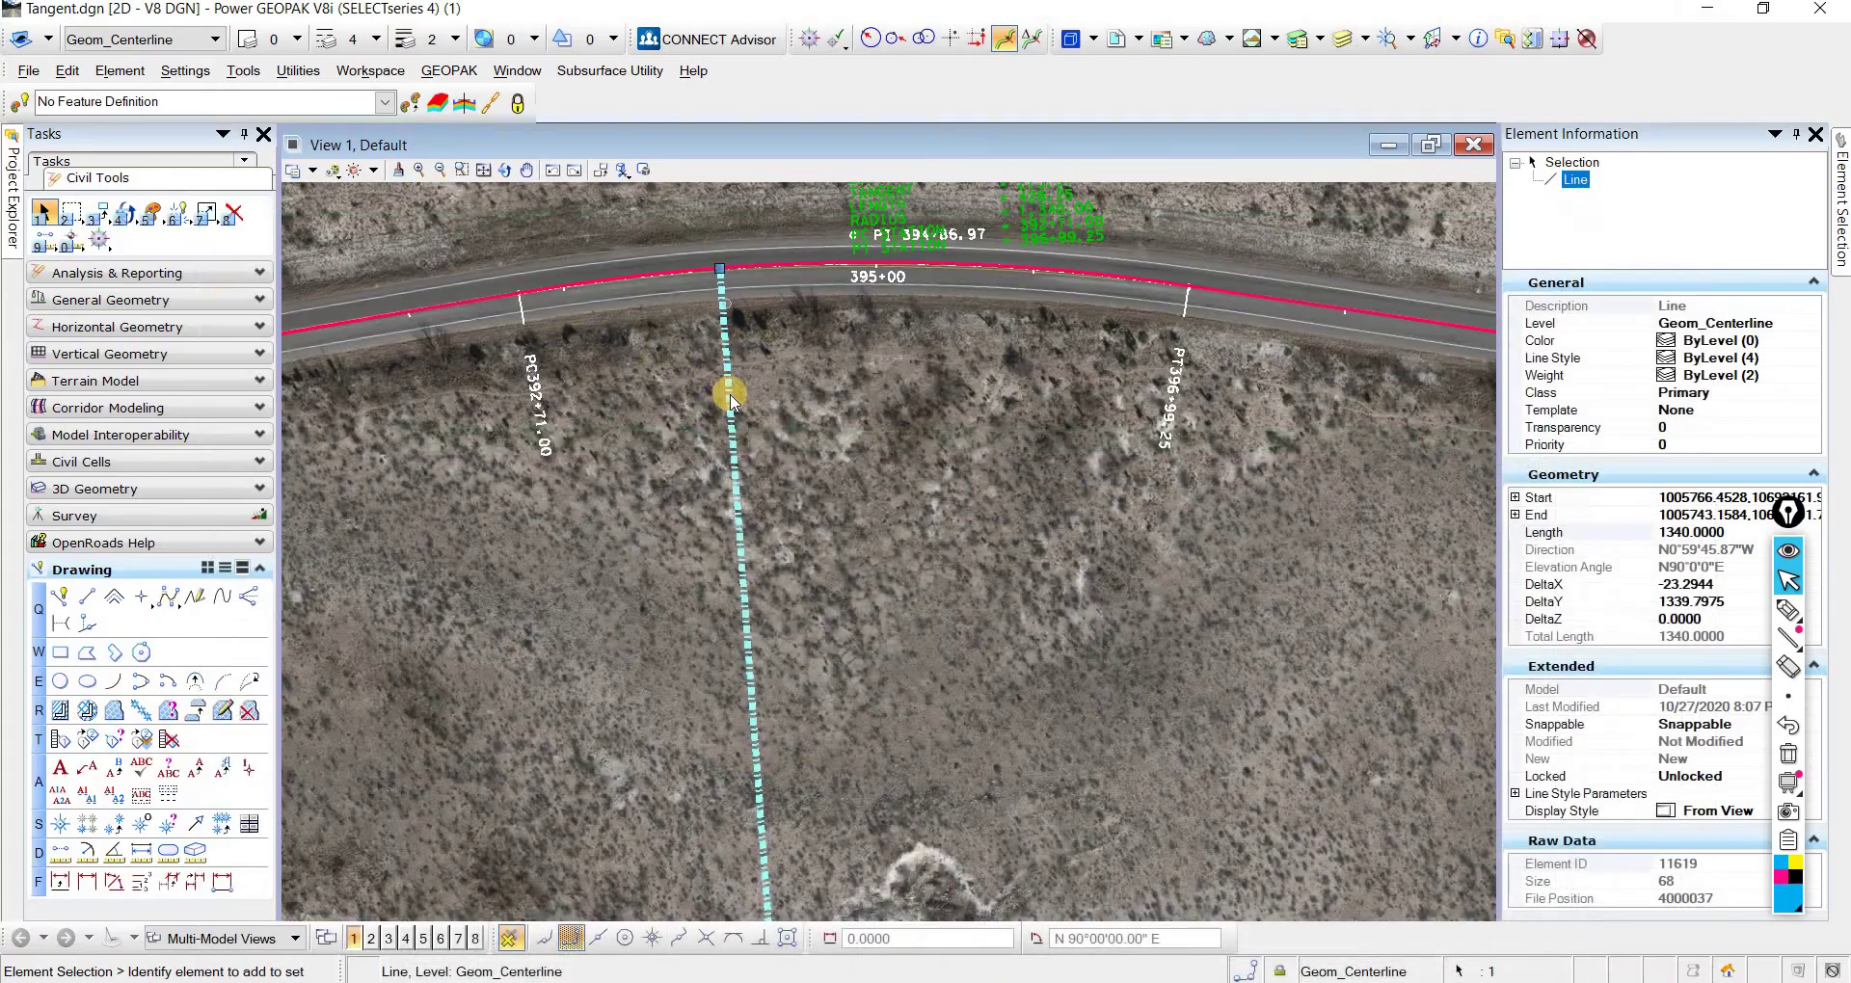
{"action": "right_click", "coordinate": [709, 384]}
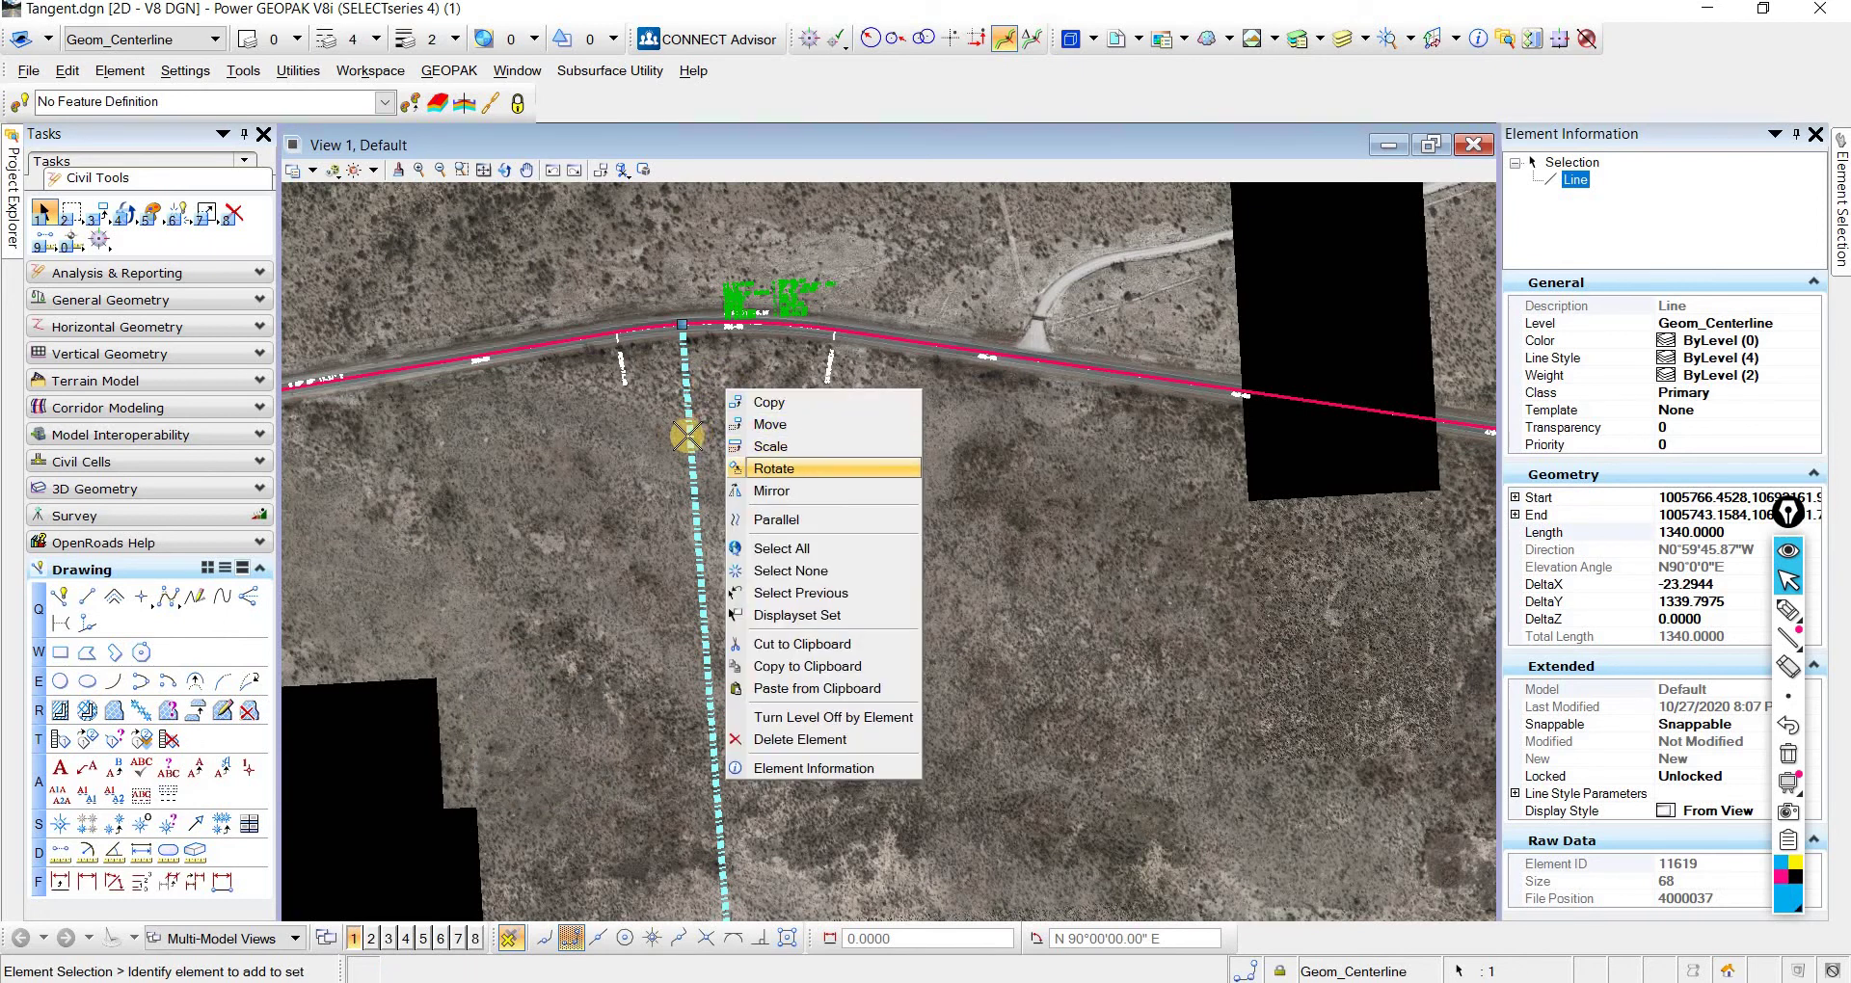
{"action": "left_click", "coordinate": [786, 469]}
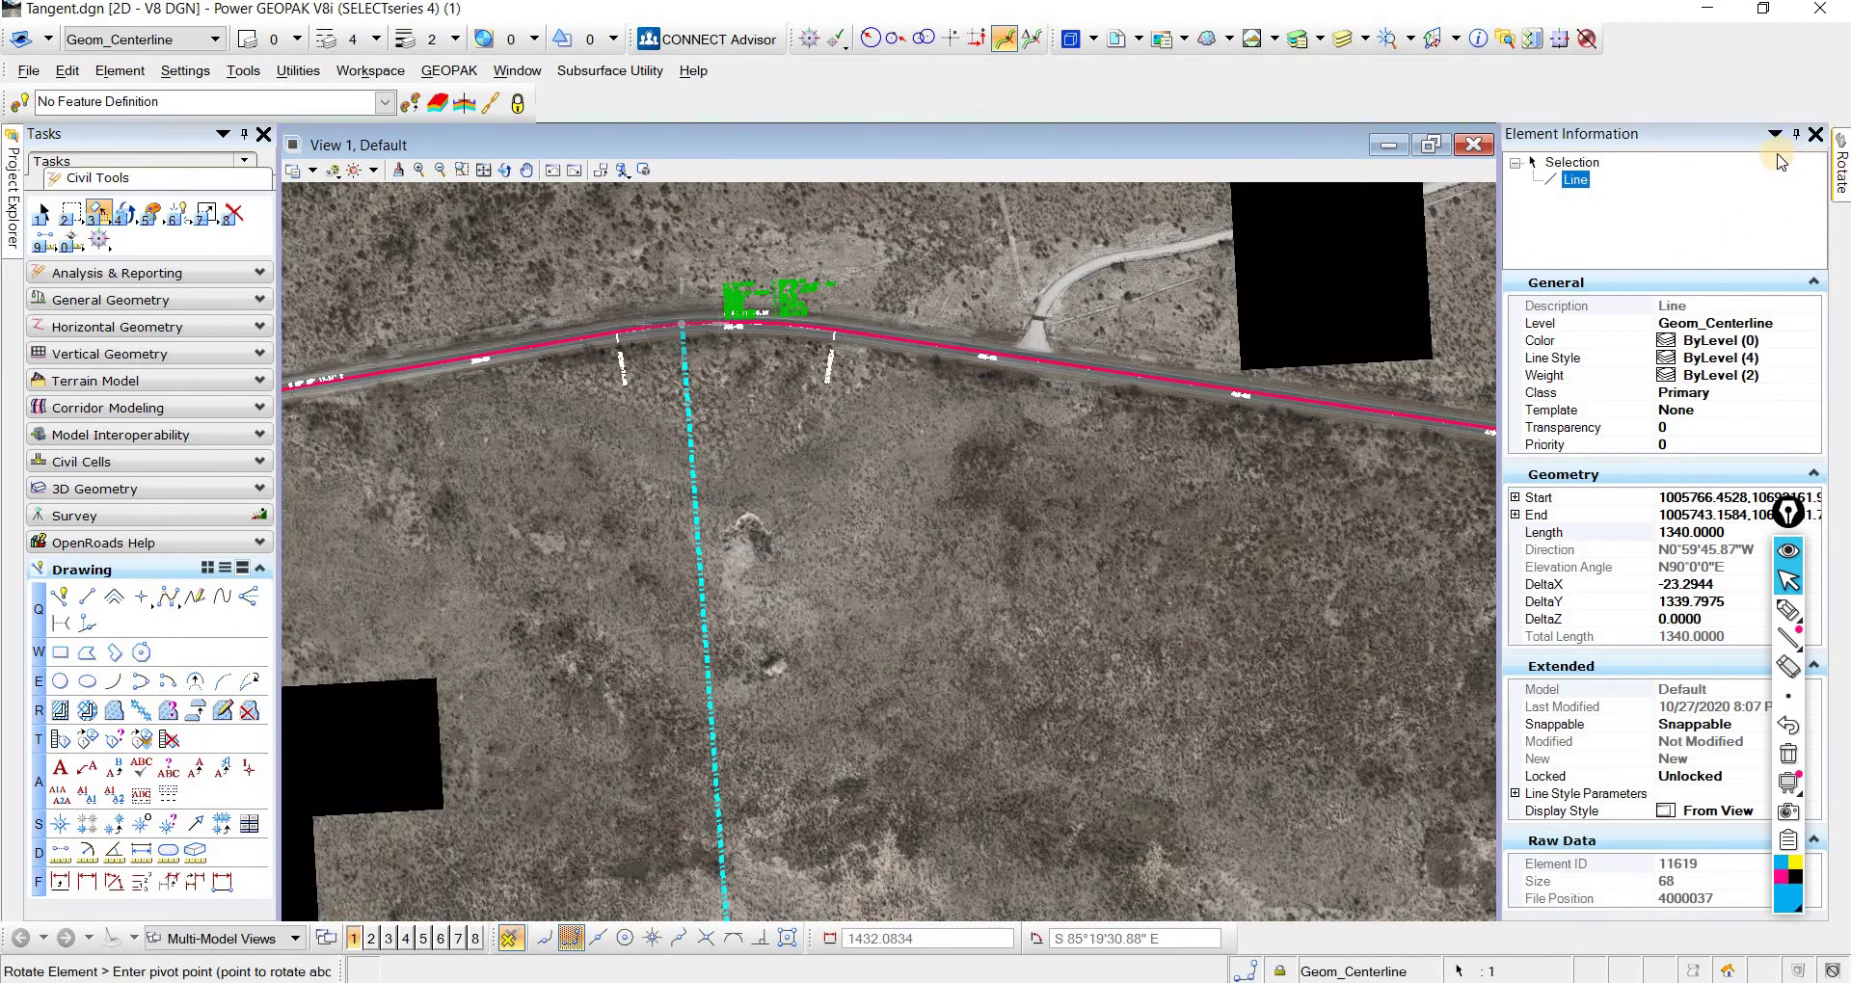
{"action": "mouse_move", "coordinate": [1842, 169]}
{"action": "left_click_drag", "start_coordinate": [1764, 187], "coordinate": [1705, 189]}
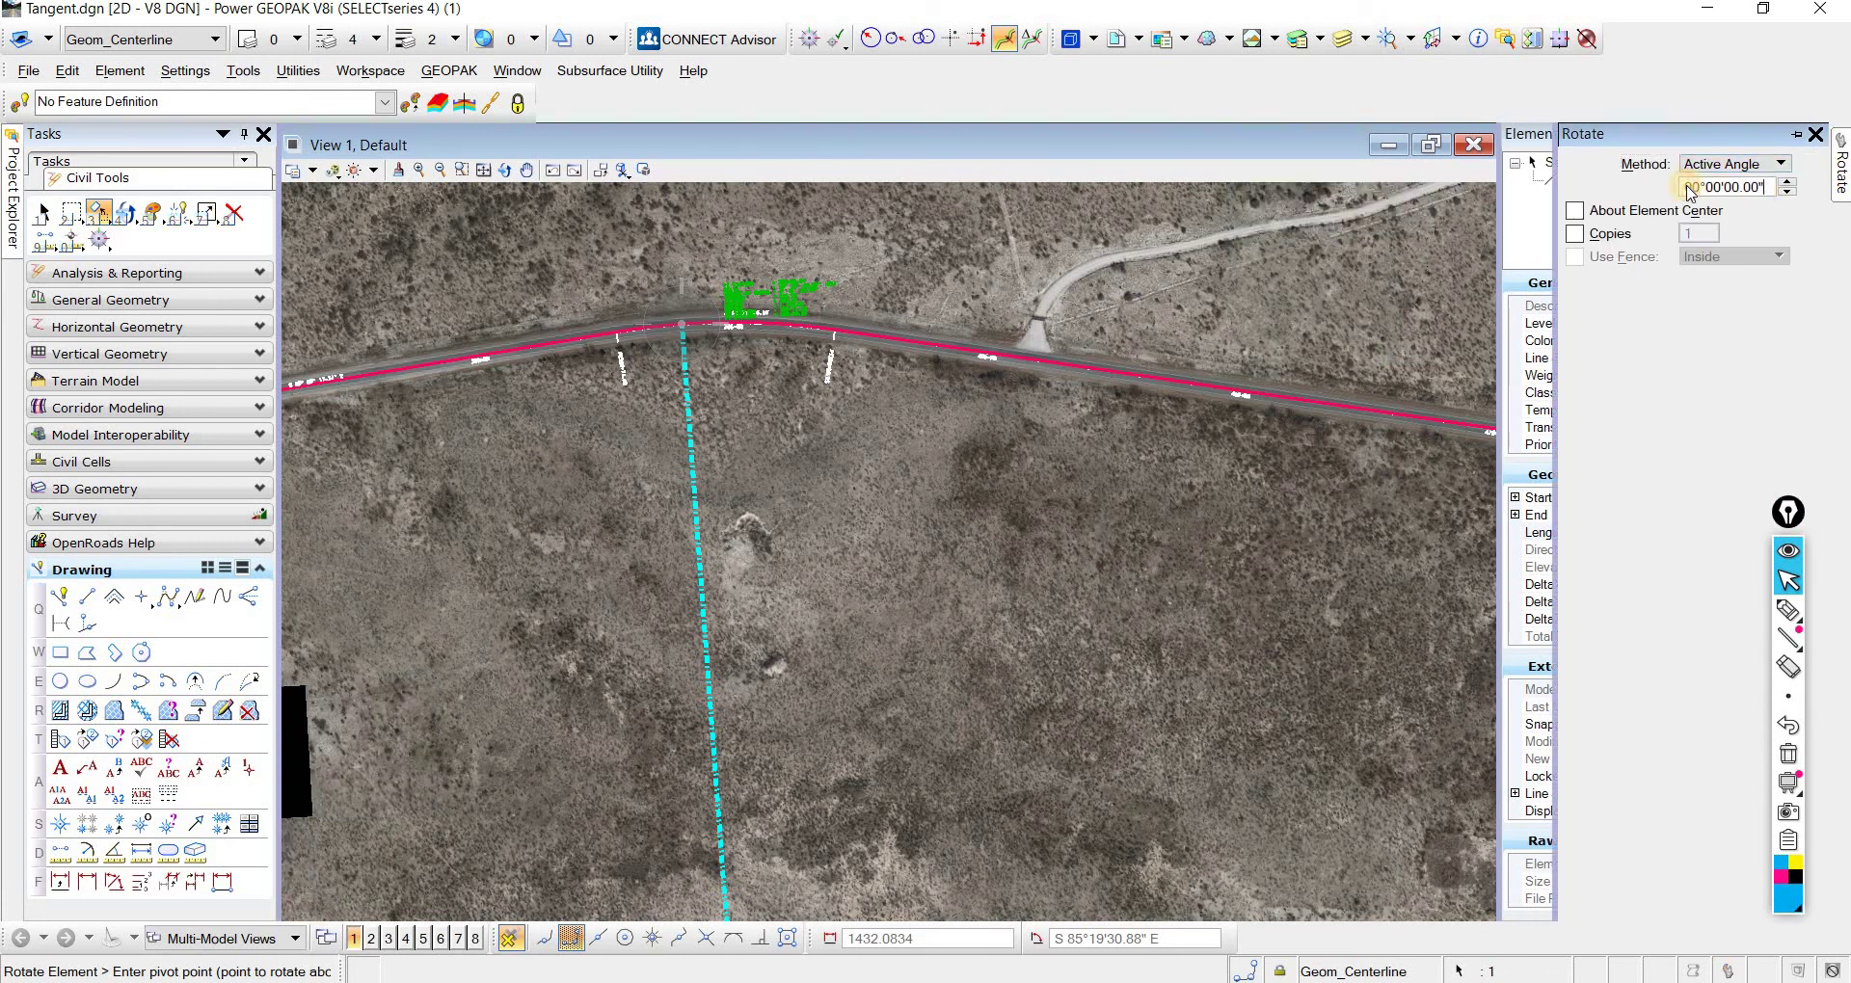
{"action": "key", "text": "ctrl+v"}
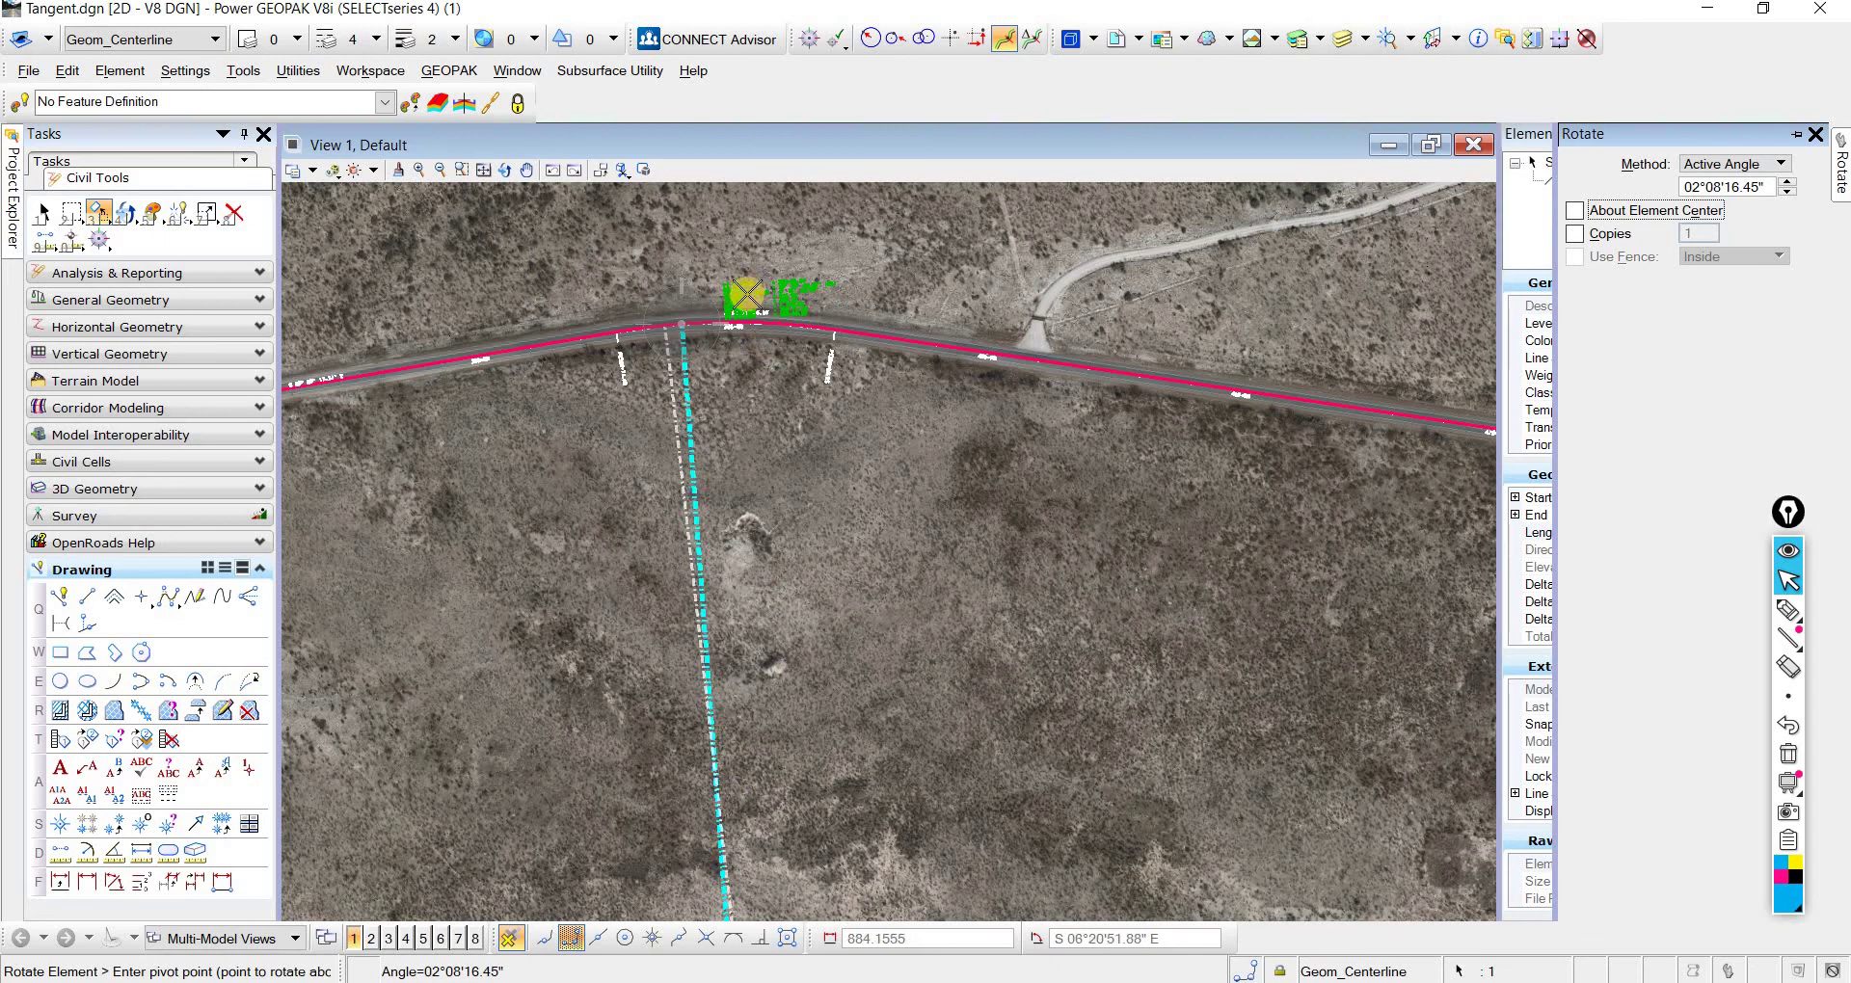
{"action": "scroll", "coordinate": [736, 551], "scroll_direction": "down", "scroll_amount": 3}
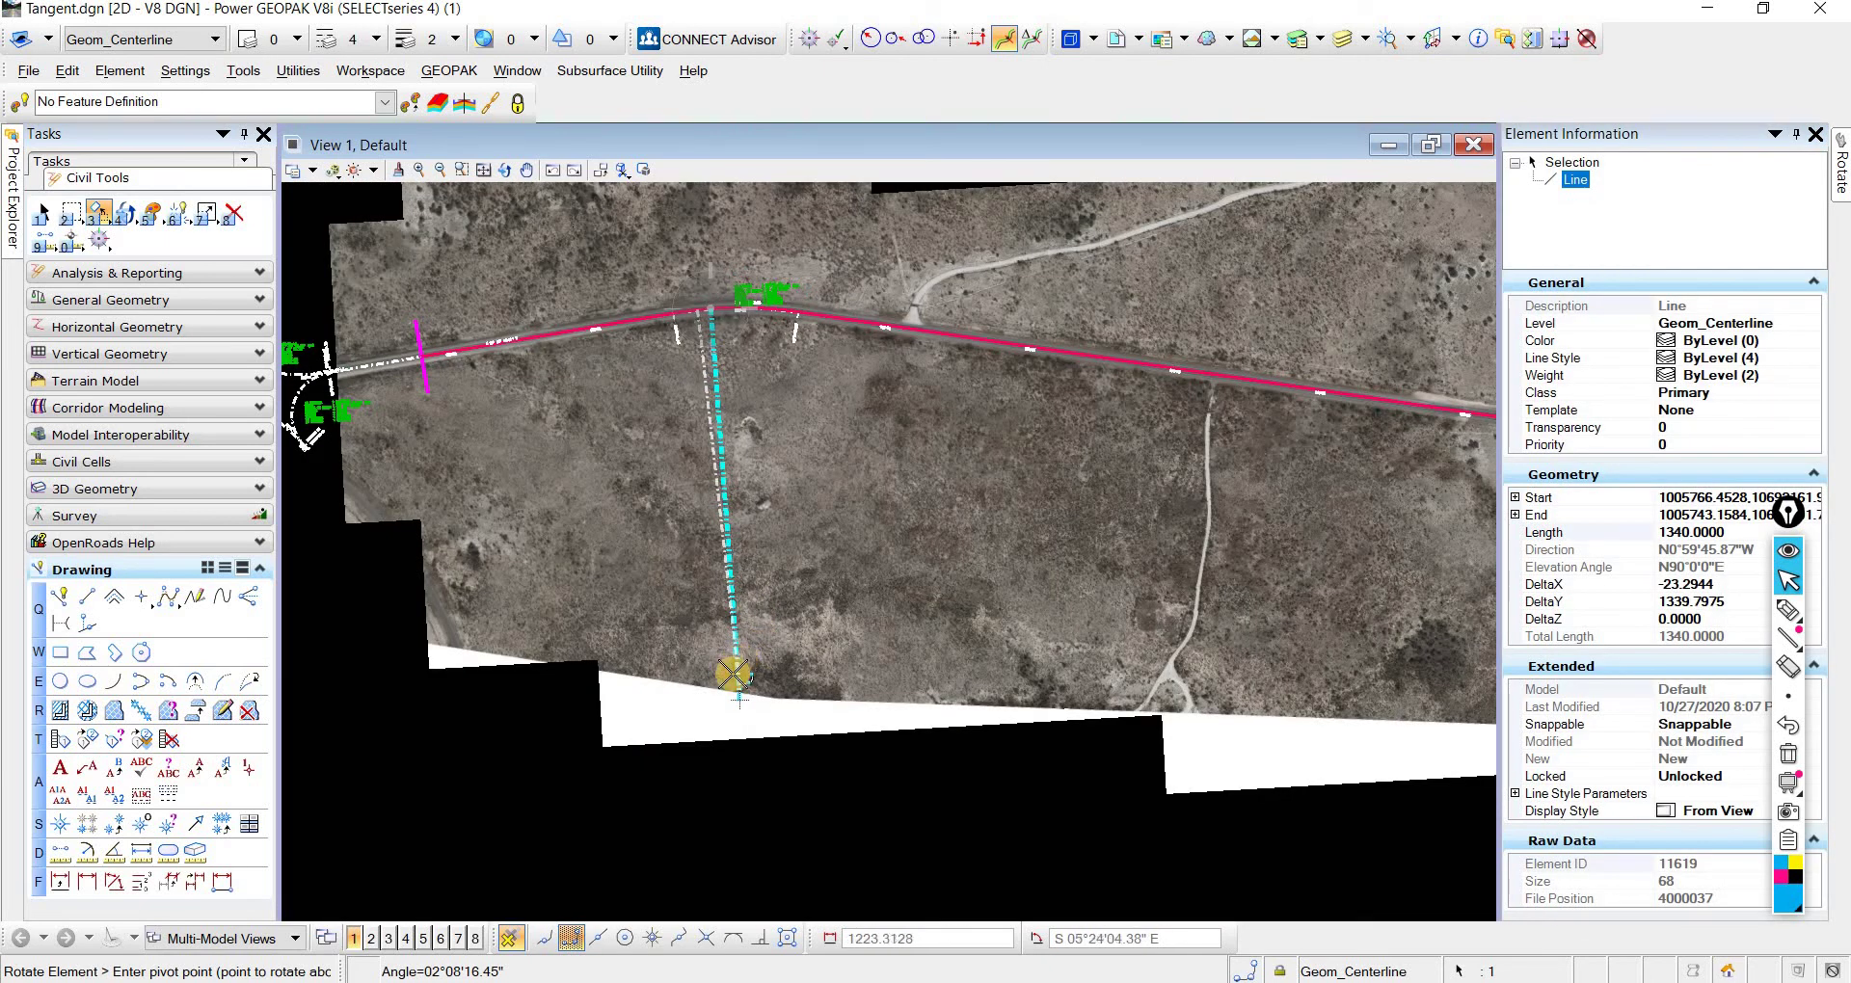
{"action": "scroll", "coordinate": [739, 694], "scroll_direction": "up", "scroll_amount": 3}
{"action": "scroll", "coordinate": [732, 701], "scroll_direction": "down", "scroll_amount": 3}
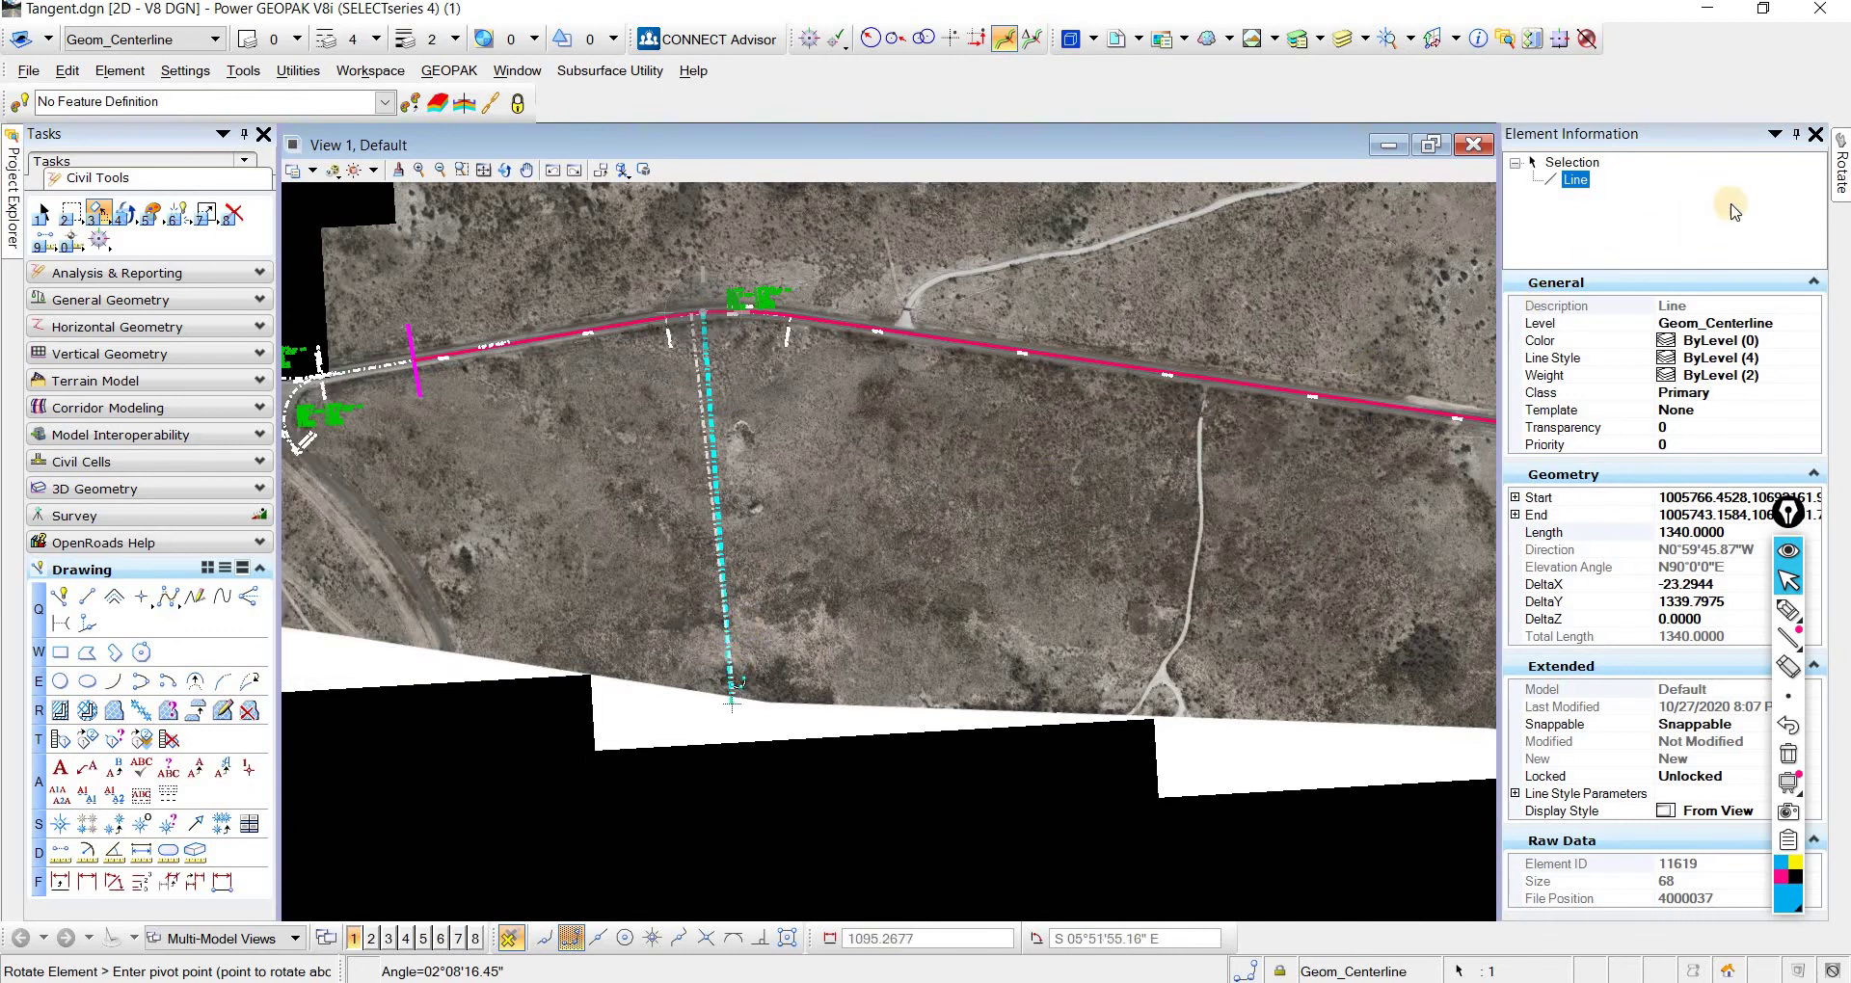
Step: Rotate the radius line 357°51'43.55" about its bottom end, turning it to N1°8'30.58"E
{"action": "mouse_move", "coordinate": [1841, 168]}
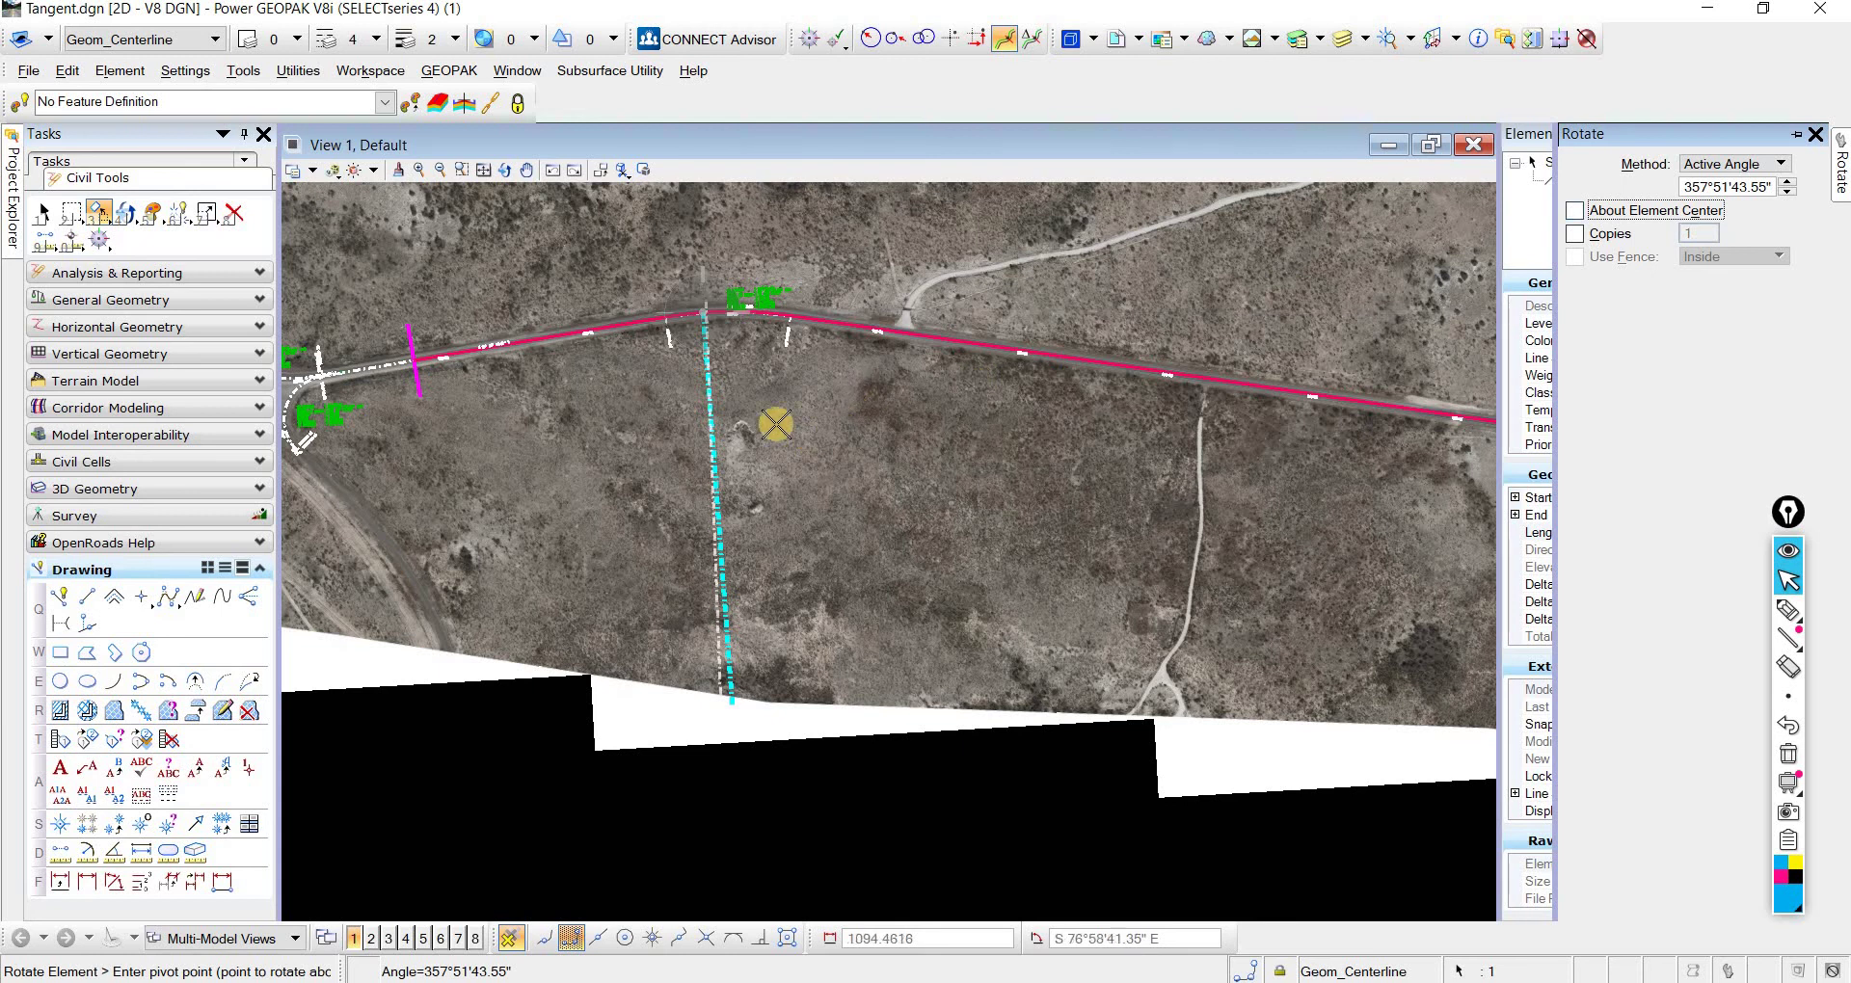
{"action": "scroll", "coordinate": [717, 328], "scroll_direction": "up", "scroll_amount": 7}
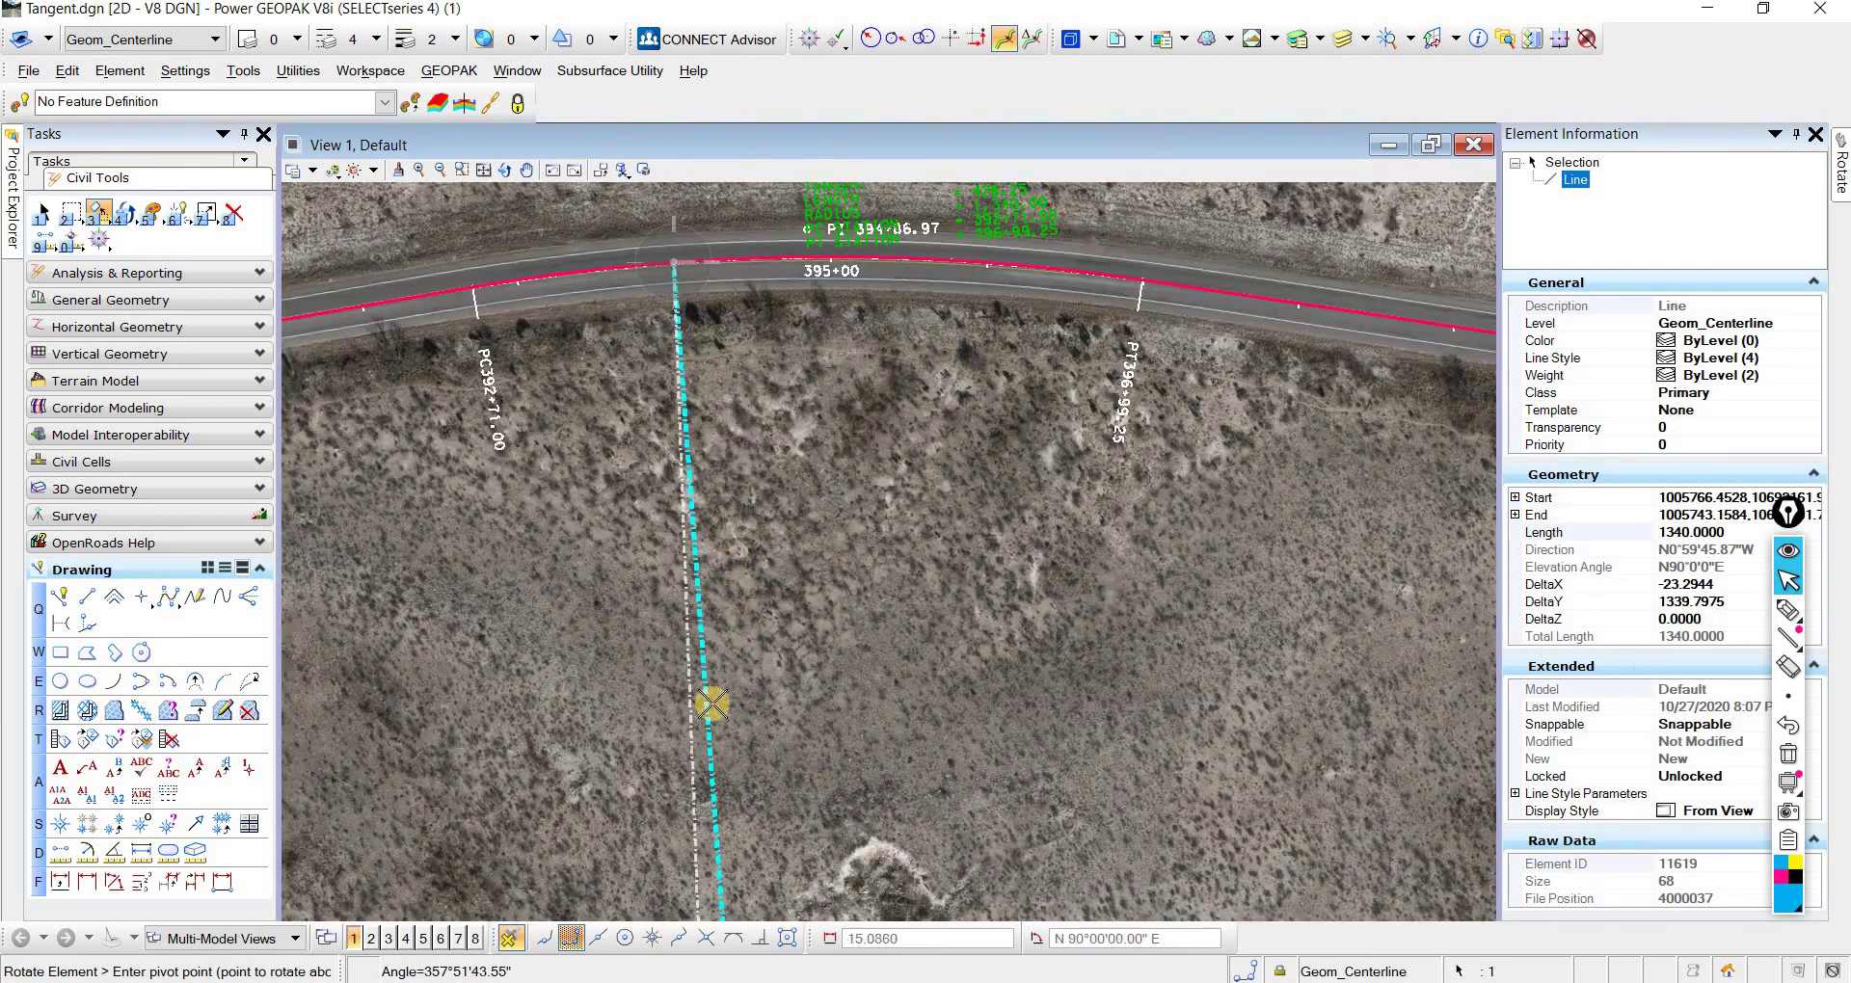
{"action": "scroll", "coordinate": [789, 382], "scroll_direction": "down", "scroll_amount": 3}
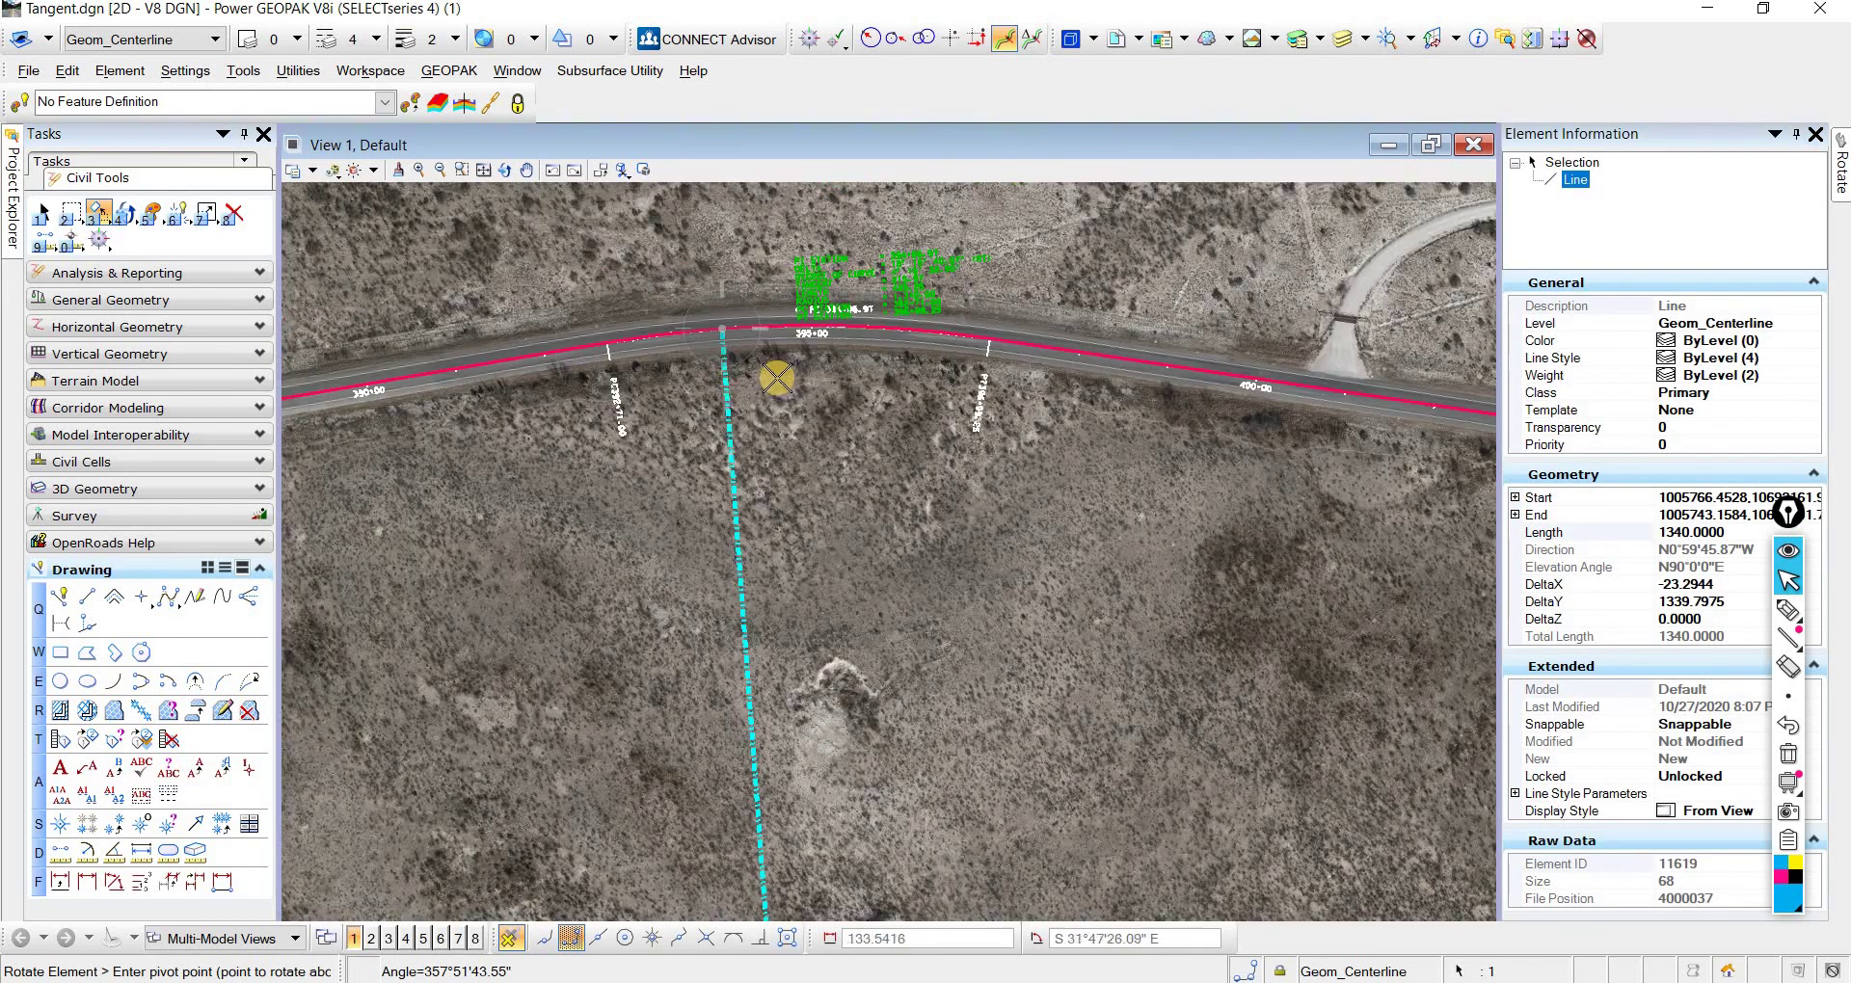
{"action": "scroll", "coordinate": [777, 351], "scroll_direction": "down", "scroll_amount": 1}
{"action": "scroll", "coordinate": [773, 570], "scroll_direction": "down", "scroll_amount": 1}
{"action": "scroll", "coordinate": [715, 347], "scroll_direction": "down", "scroll_amount": 1}
{"action": "scroll", "coordinate": [732, 551], "scroll_direction": "down", "scroll_amount": 1}
{"action": "scroll", "coordinate": [735, 540], "scroll_direction": "down", "scroll_amount": 1}
{"action": "scroll", "coordinate": [742, 510], "scroll_direction": "up", "scroll_amount": 4}
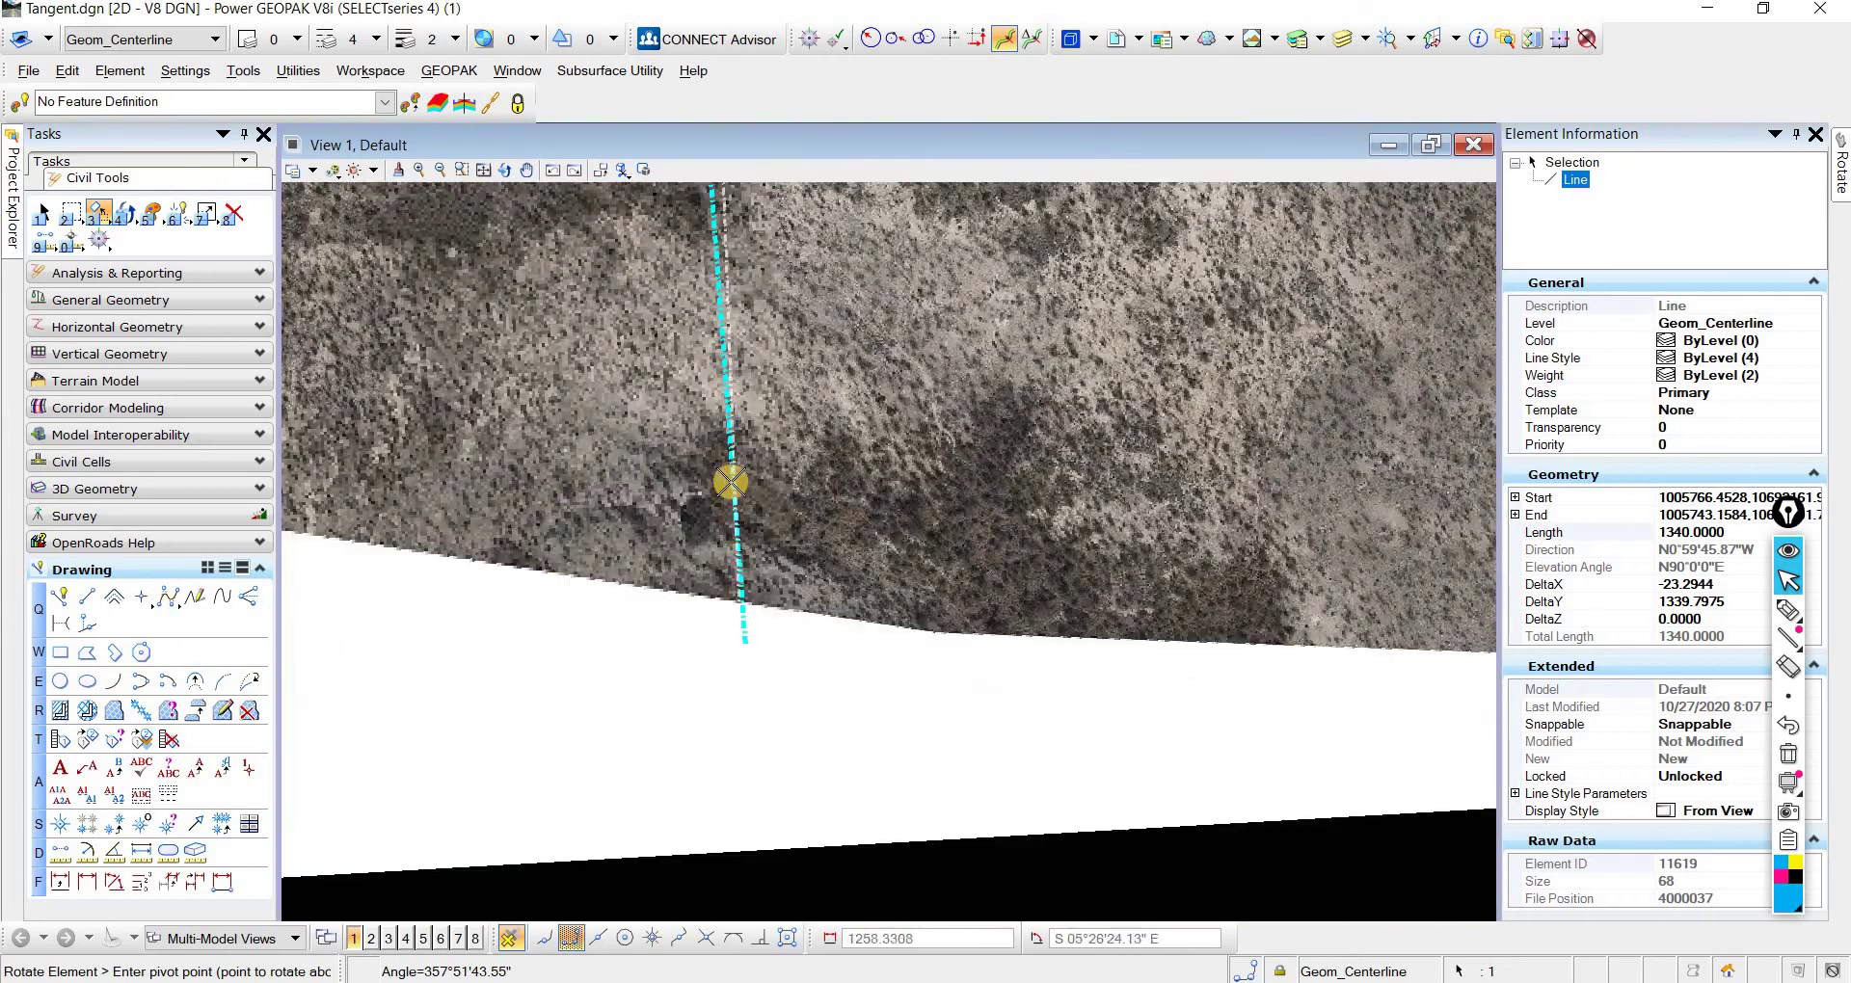
{"action": "scroll", "coordinate": [736, 511], "scroll_direction": "down", "scroll_amount": 1}
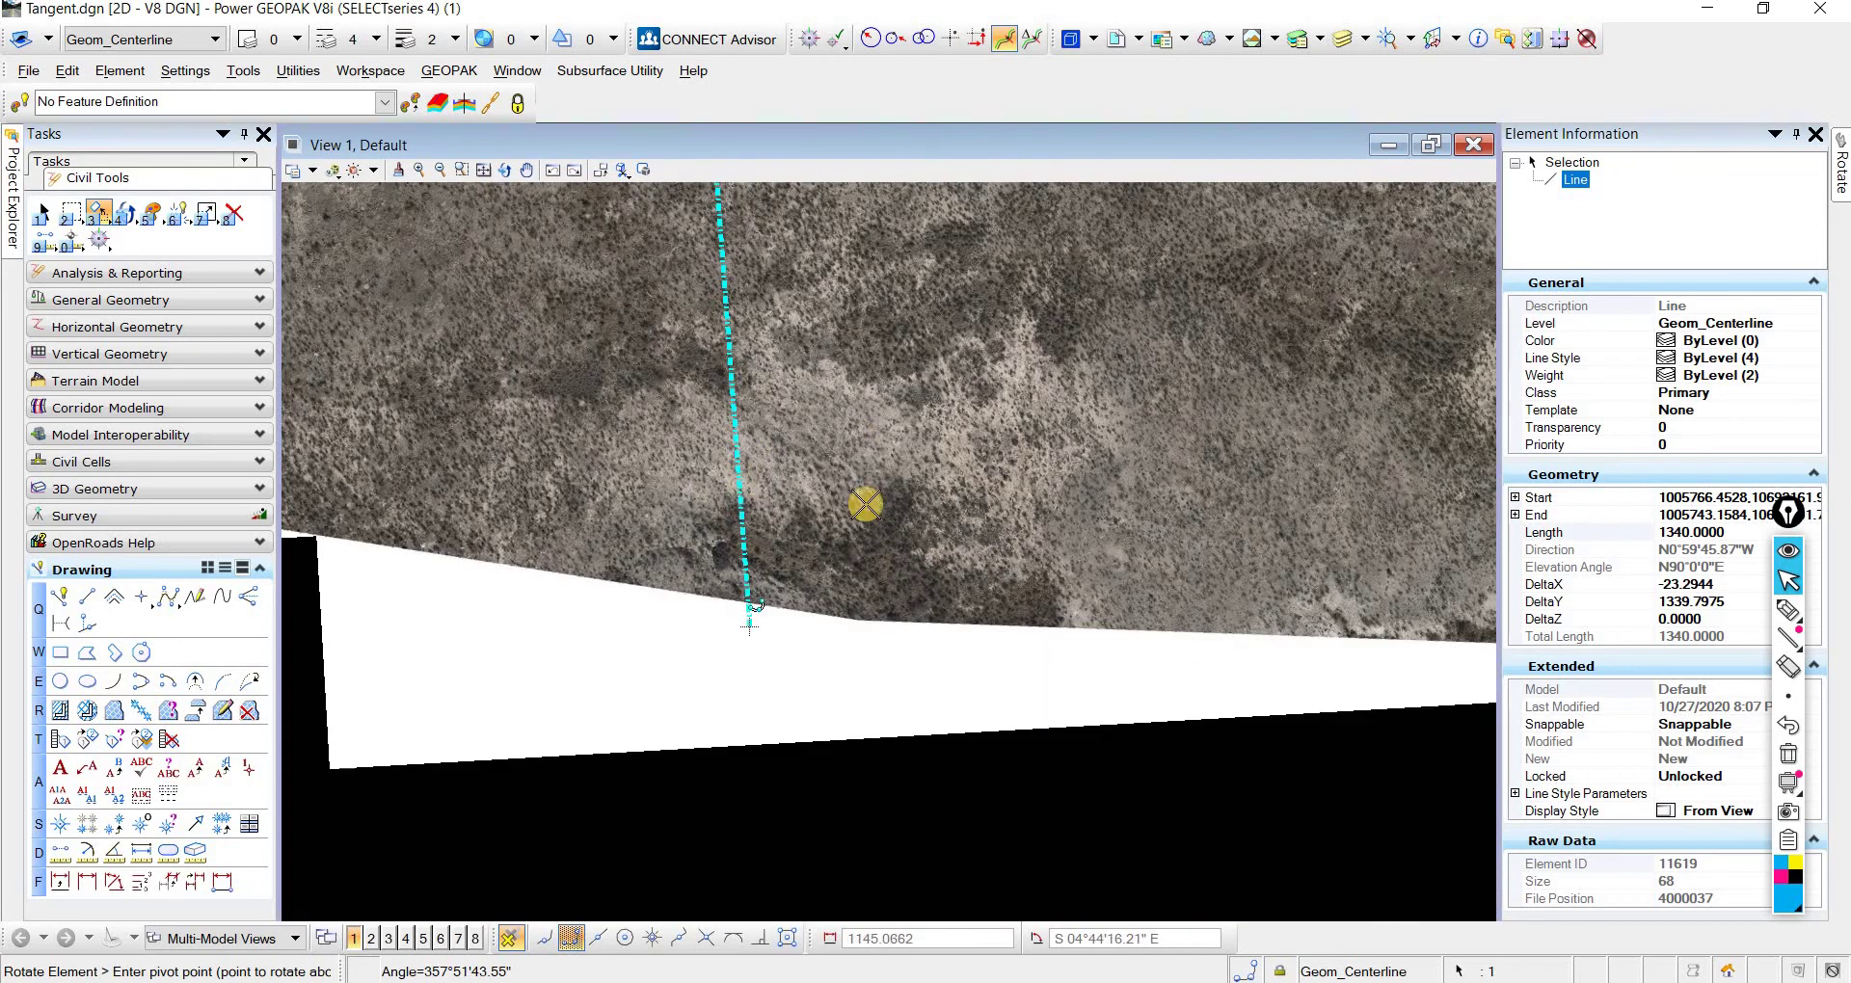
{"action": "mouse_move", "coordinate": [875, 545]}
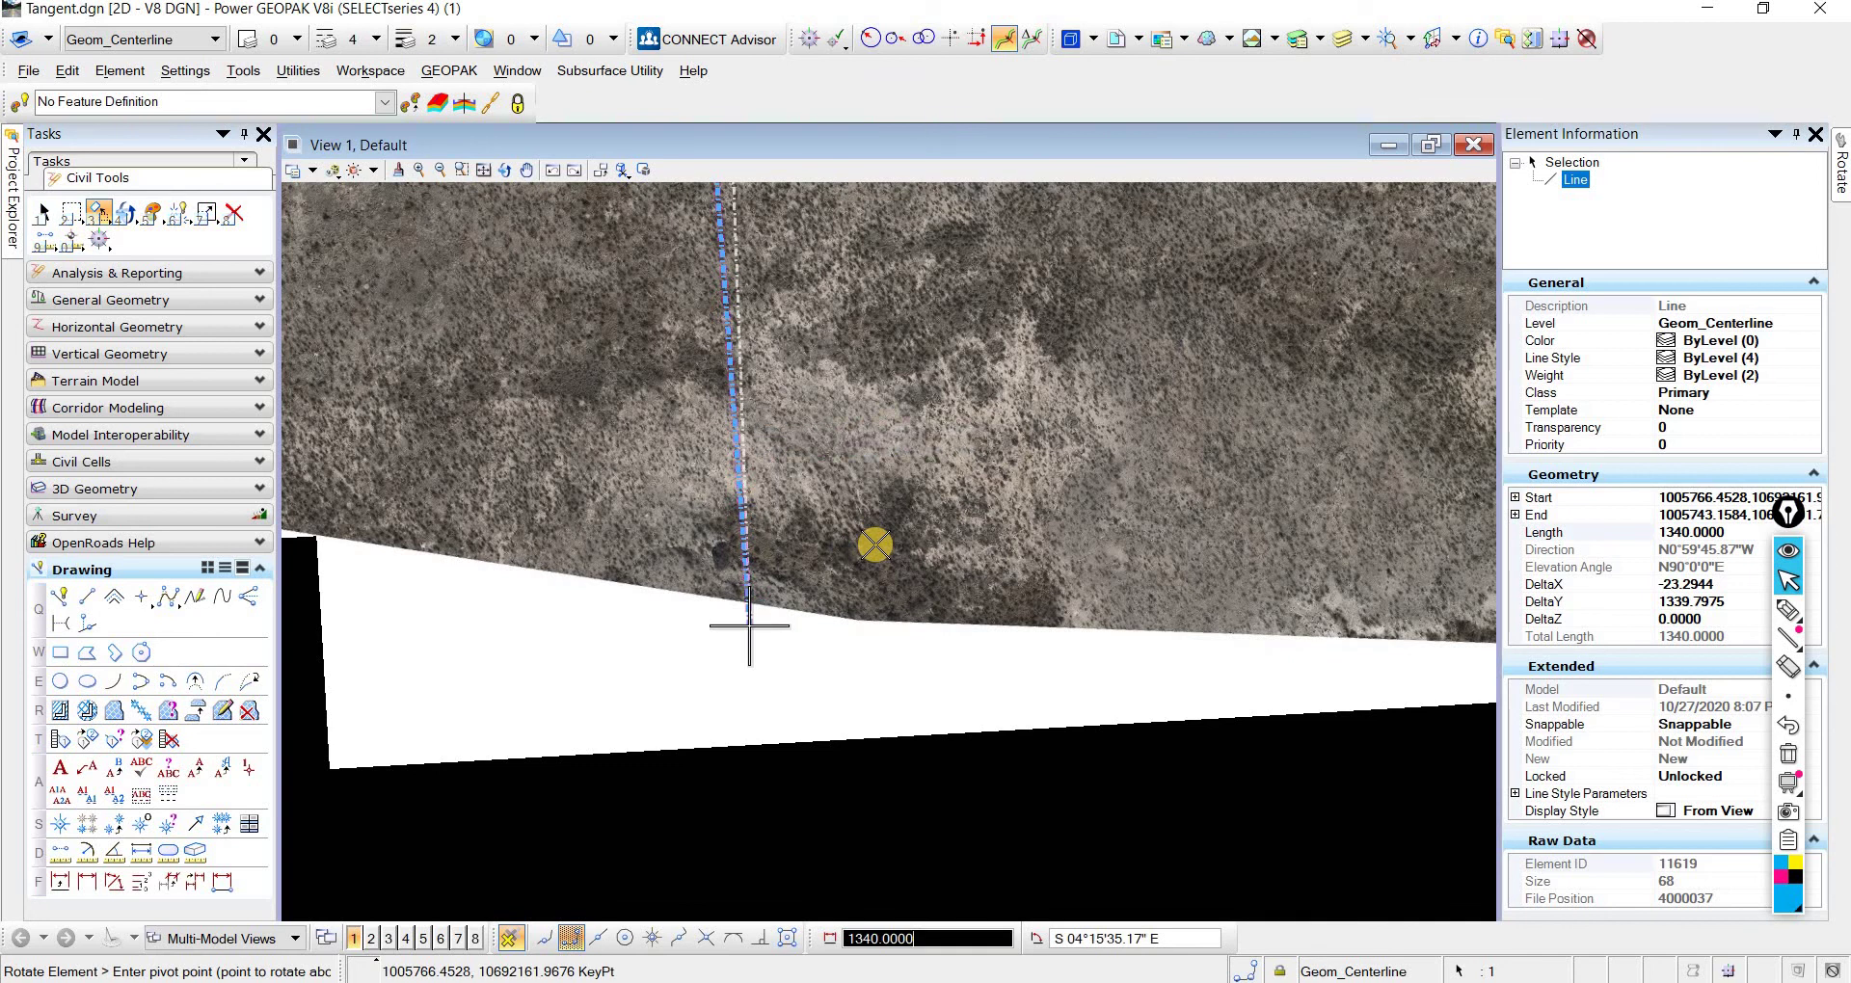
{"action": "left_click", "coordinate": [750, 628]}
{"action": "scroll", "coordinate": [761, 641], "scroll_direction": "down", "scroll_amount": 2}
{"action": "scroll", "coordinate": [743, 487], "scroll_direction": "up", "scroll_amount": 5}
{"action": "key", "text": "Escape"}
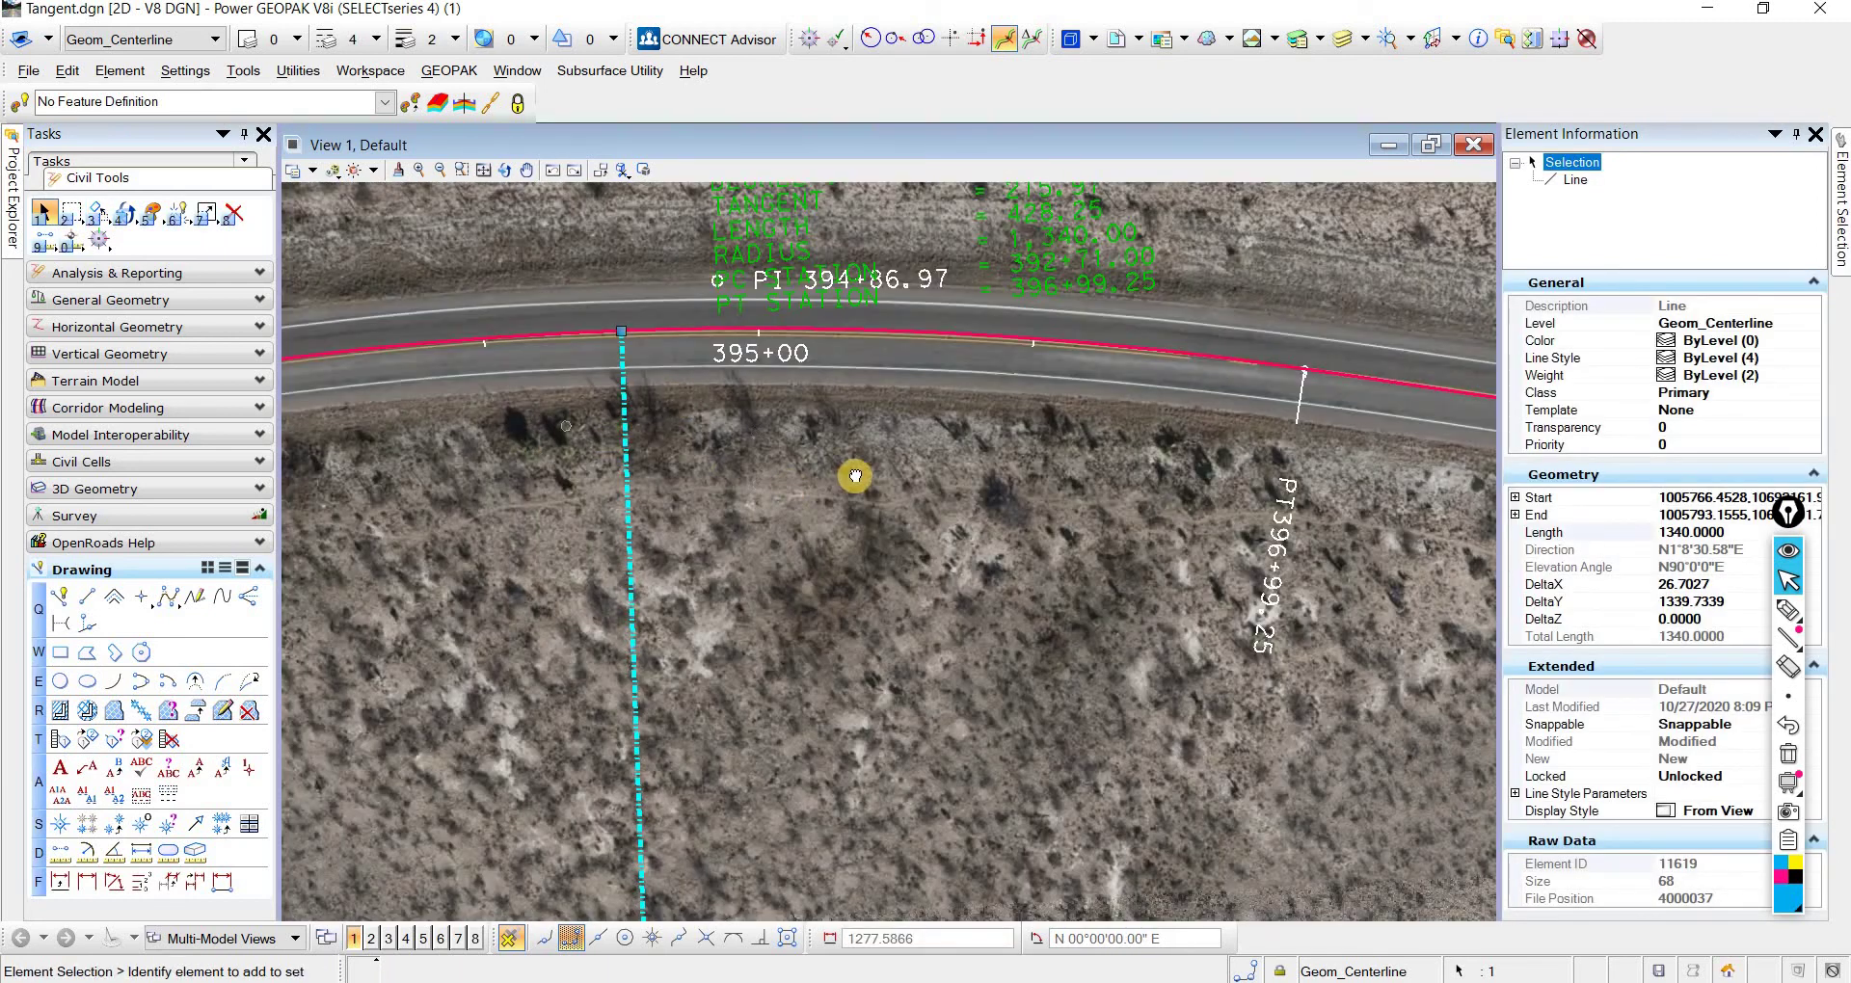
{"action": "middle_click_drag", "start_coordinate": [424, 396], "coordinate": [779, 437]}
{"action": "left_click", "coordinate": [656, 207]}
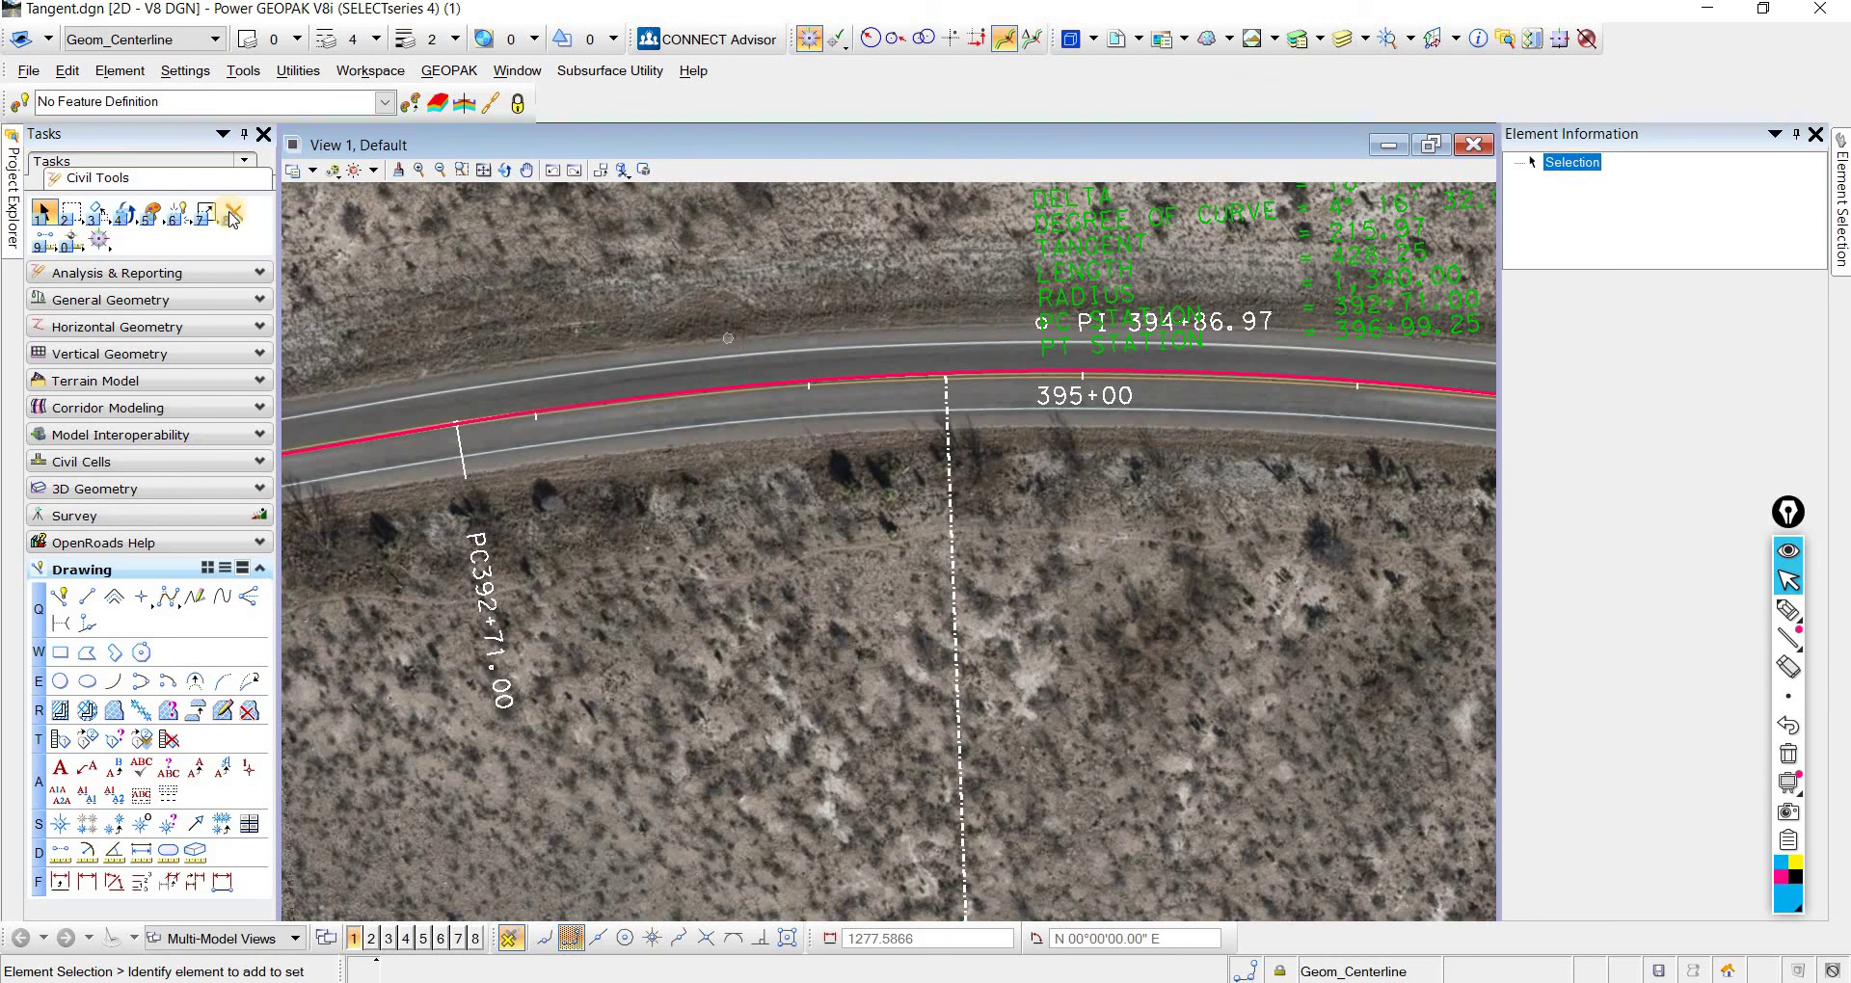
{"action": "left_click", "coordinate": [45, 242]}
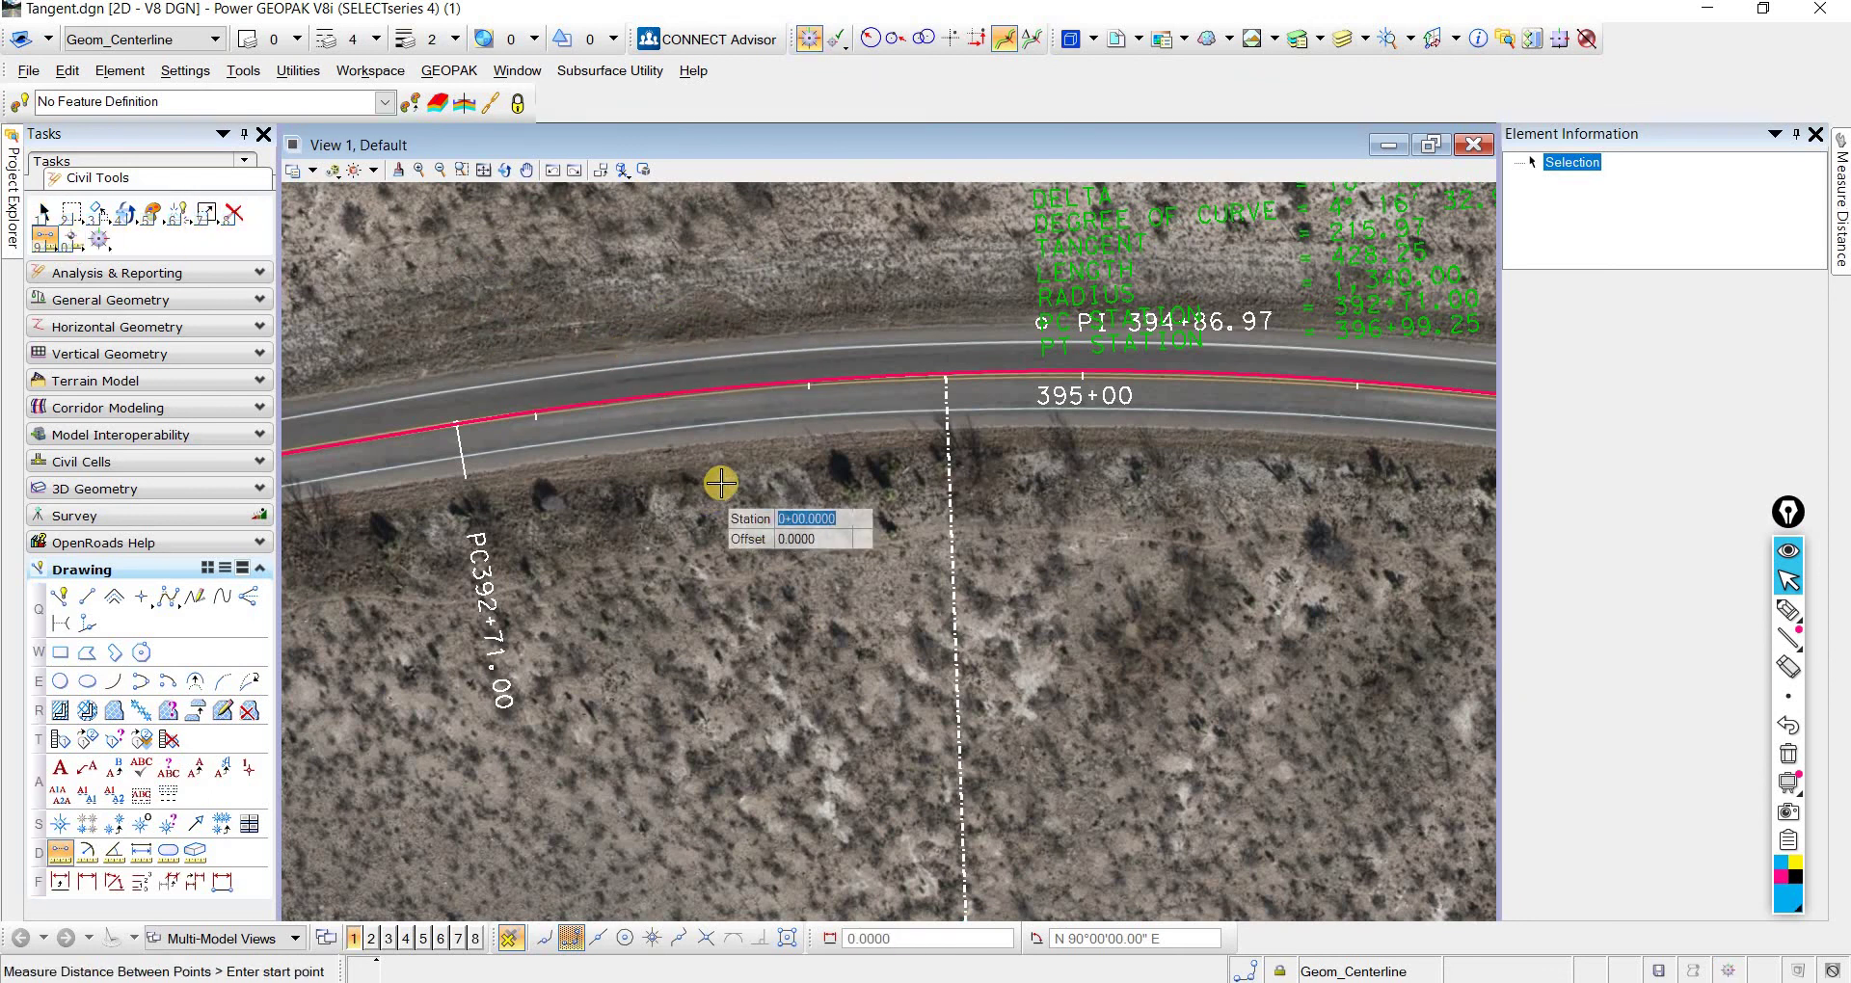
{"action": "left_click", "coordinate": [720, 386]}
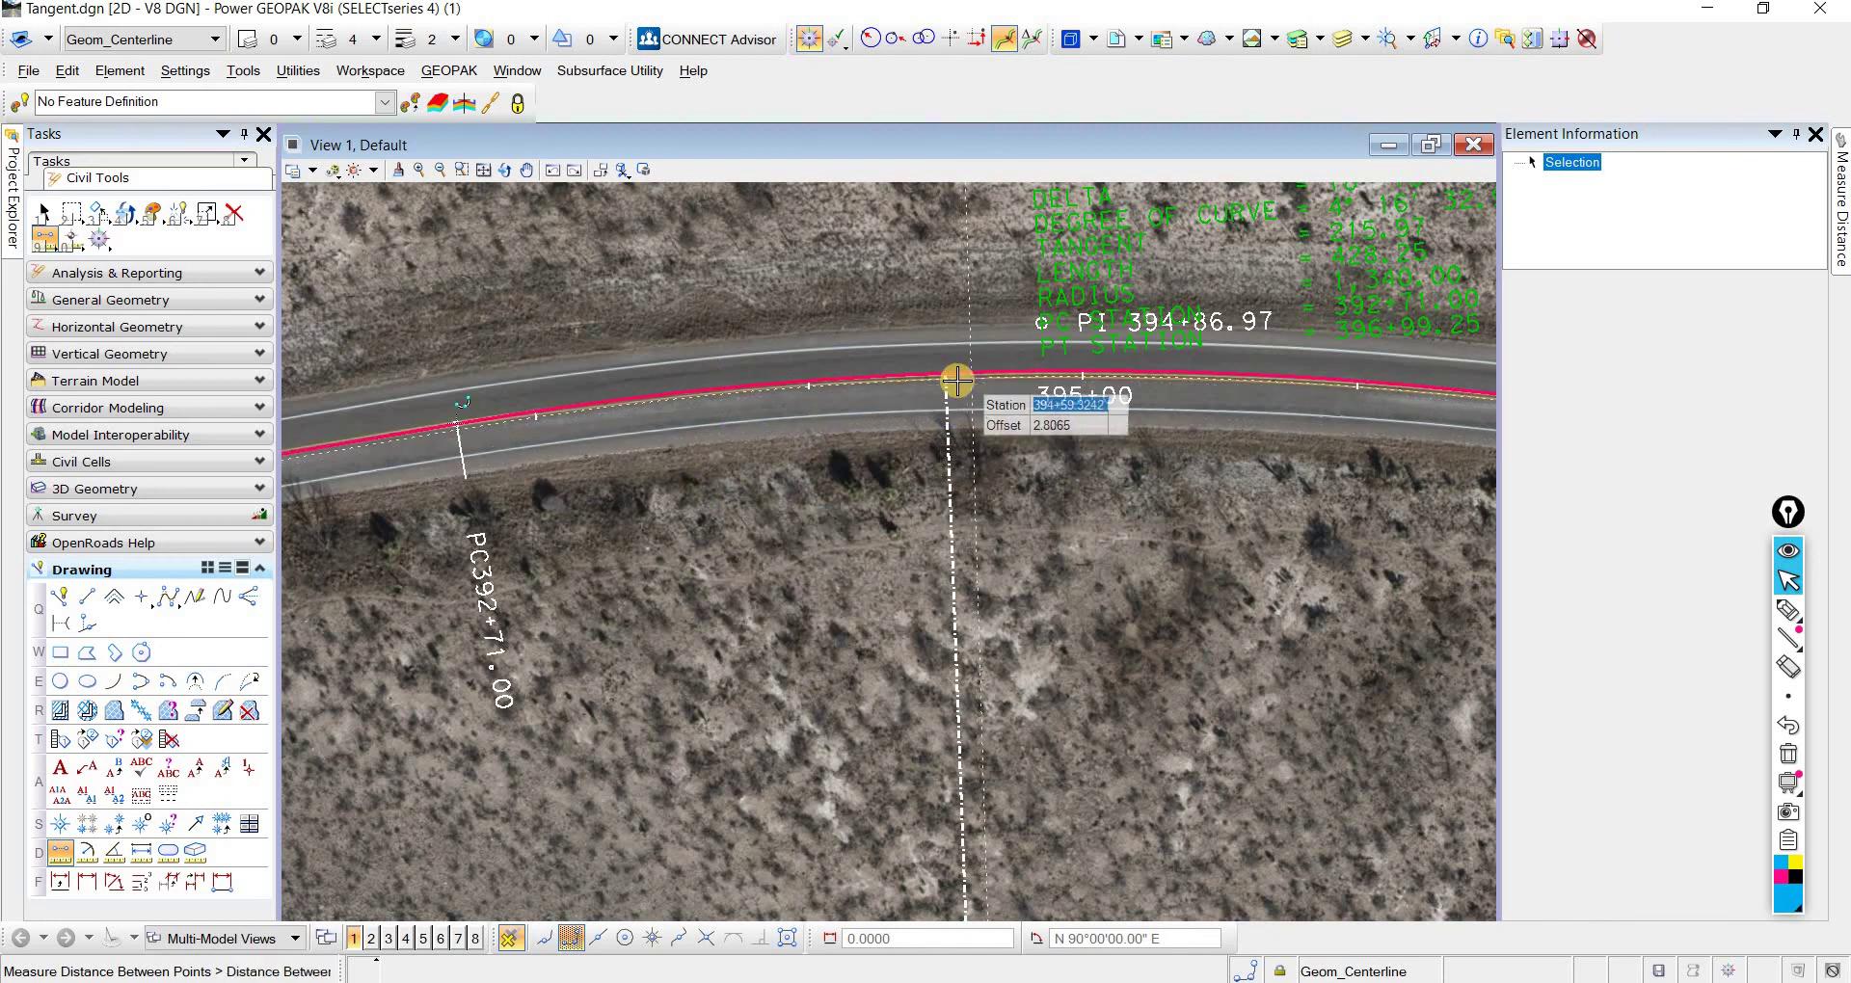
{"action": "scroll", "coordinate": [826, 392], "scroll_direction": "up", "scroll_amount": 2}
{"action": "scroll", "coordinate": [843, 385], "scroll_direction": "down", "scroll_amount": 1}
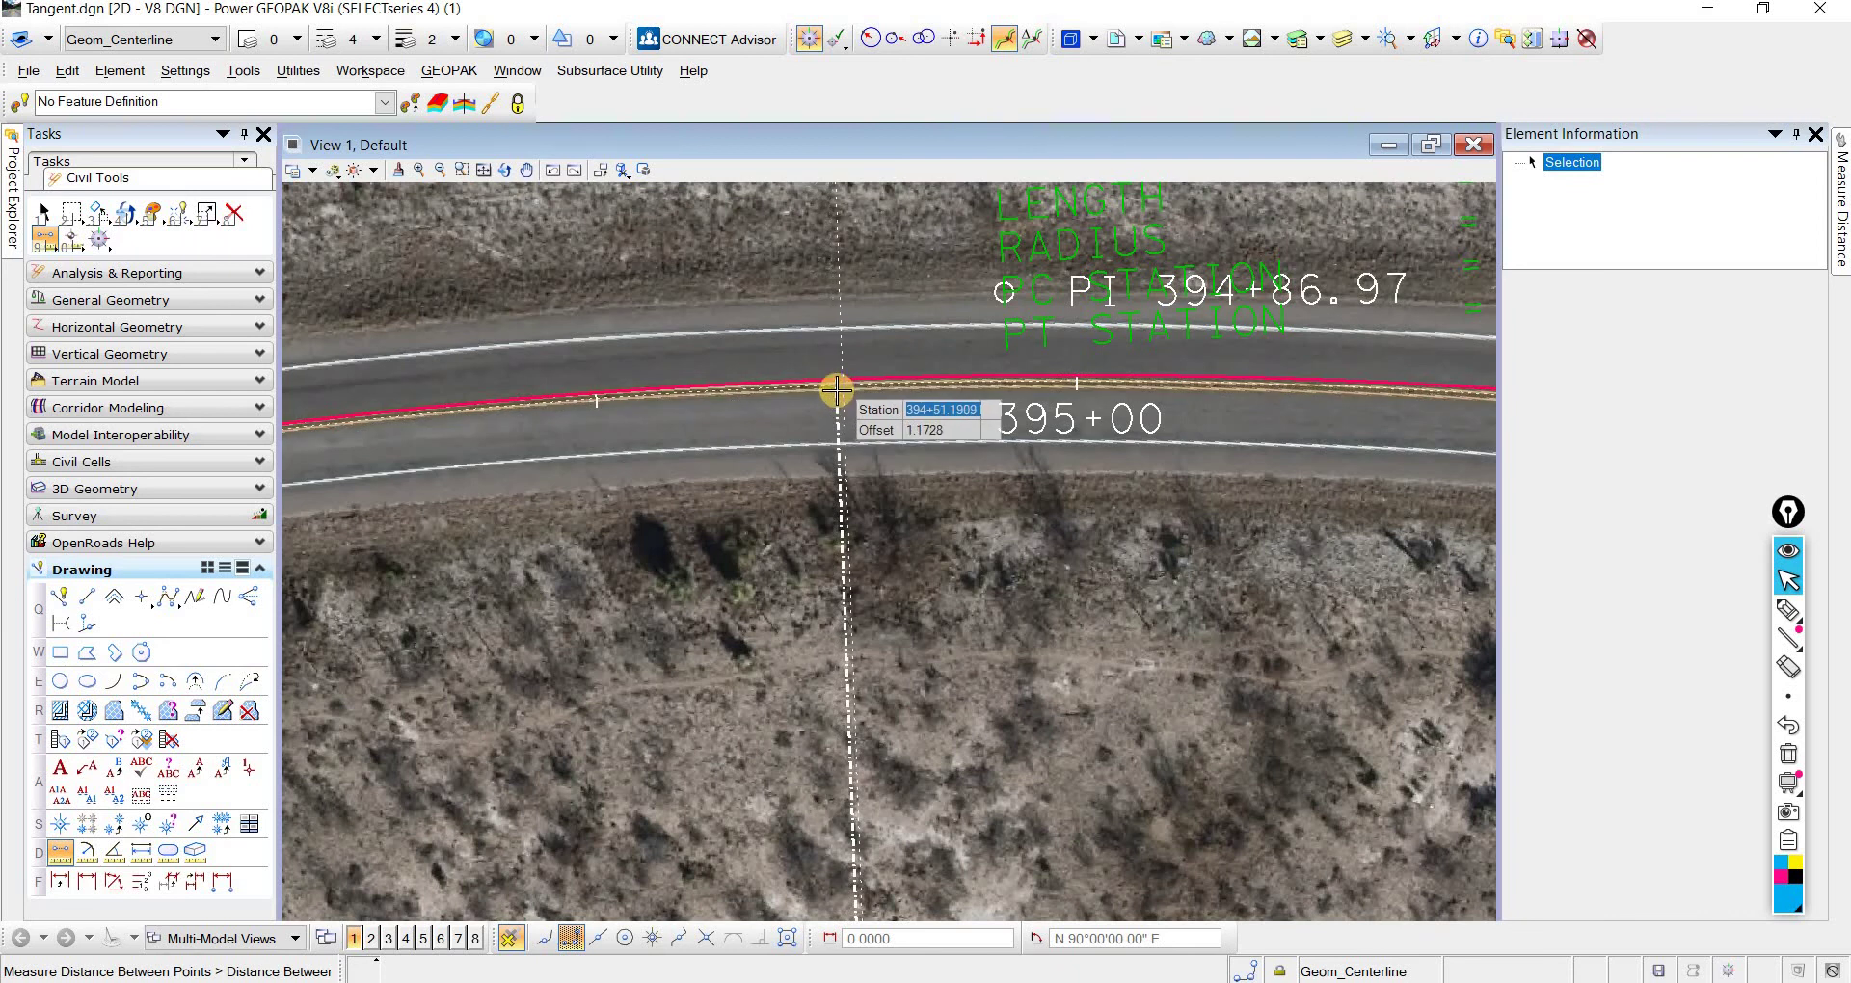
{"action": "scroll", "coordinate": [837, 388], "scroll_direction": "up", "scroll_amount": 2}
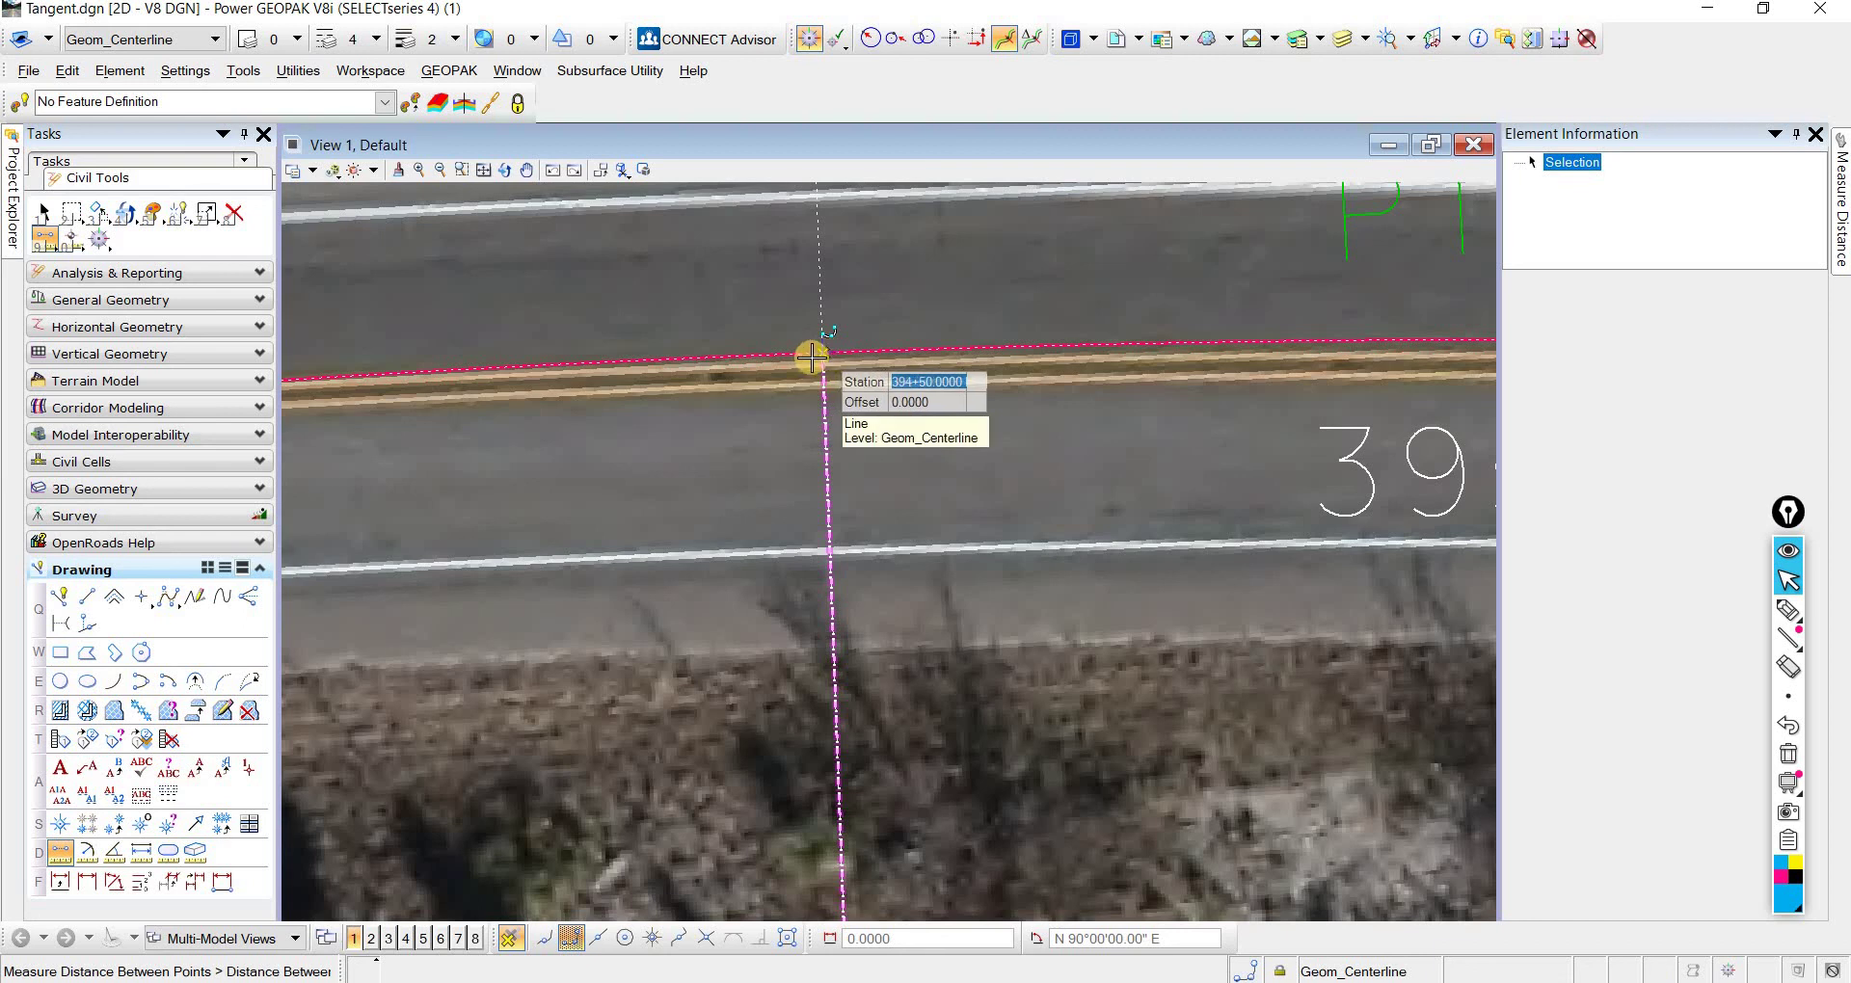
{"action": "left_click", "coordinate": [38, 214]}
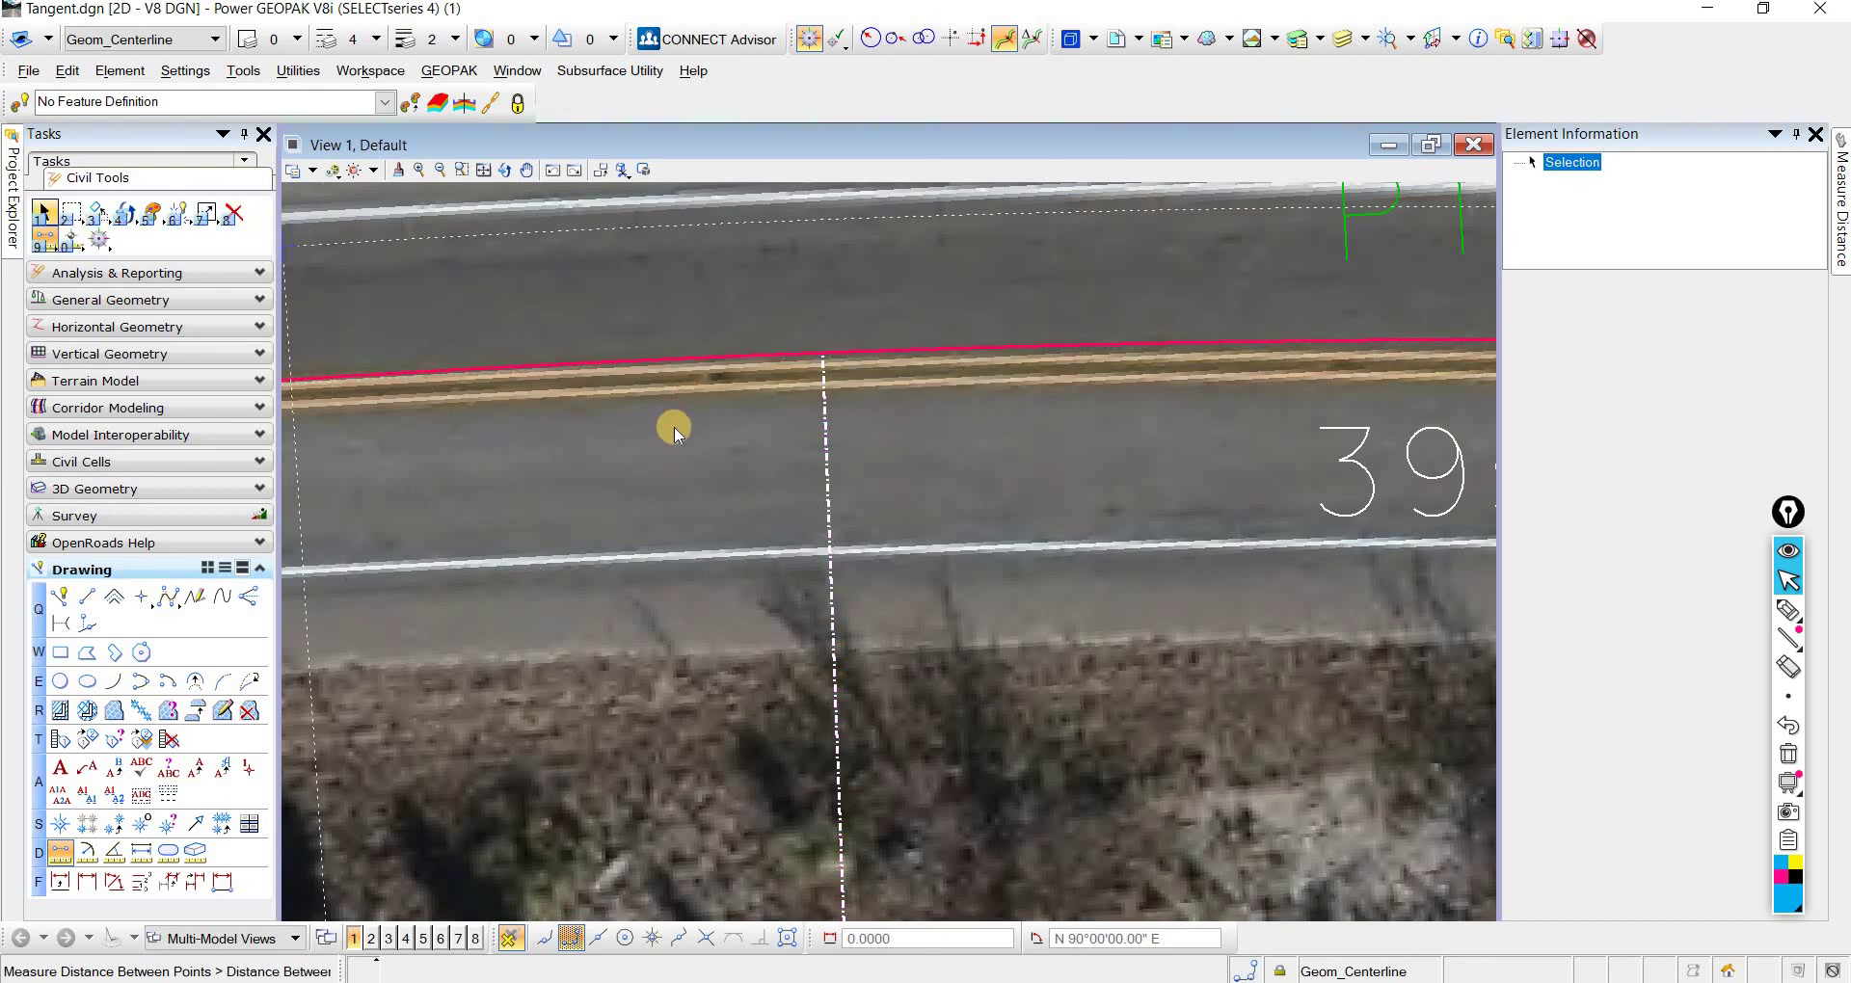
{"action": "scroll", "coordinate": [723, 424], "scroll_direction": "down", "scroll_amount": 2}
{"action": "left_click", "coordinate": [730, 372]}
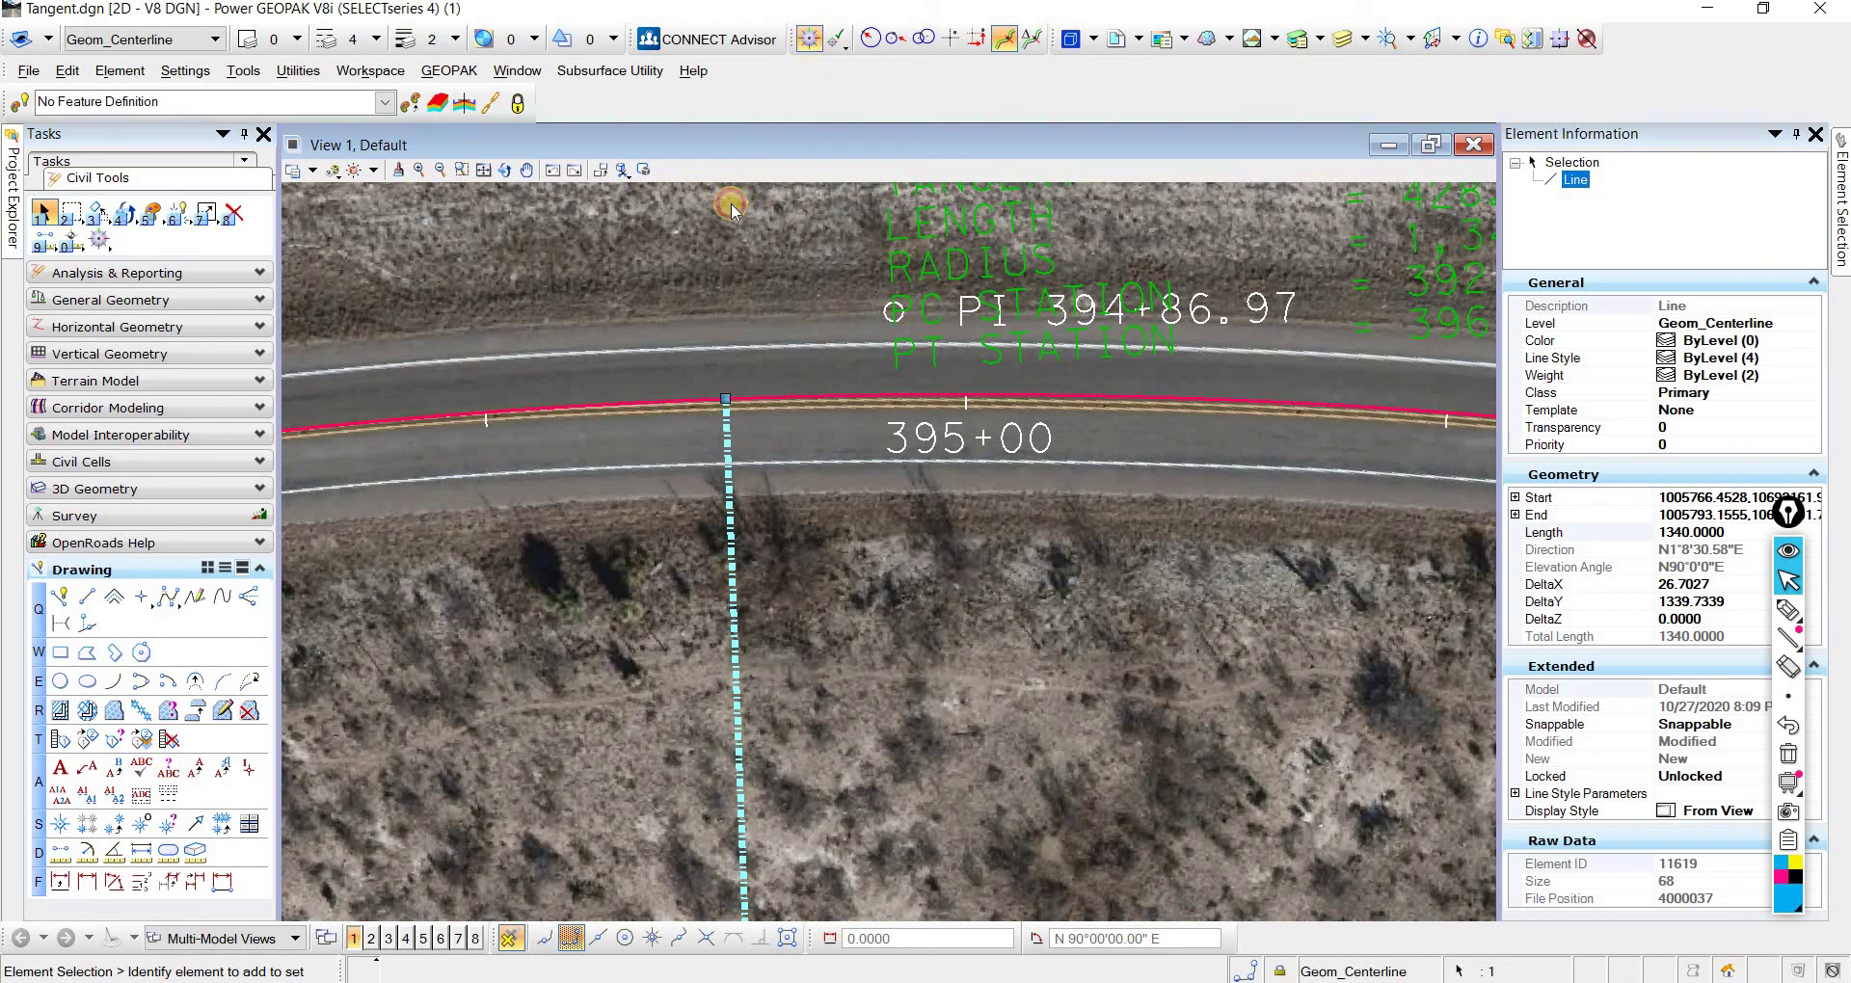
Step: Move the radius line's top endpoint onto the red centerline and check it crosses just short of 395+00
{"action": "left_click", "coordinate": [726, 399]}
{"action": "left_click", "coordinate": [723, 246]}
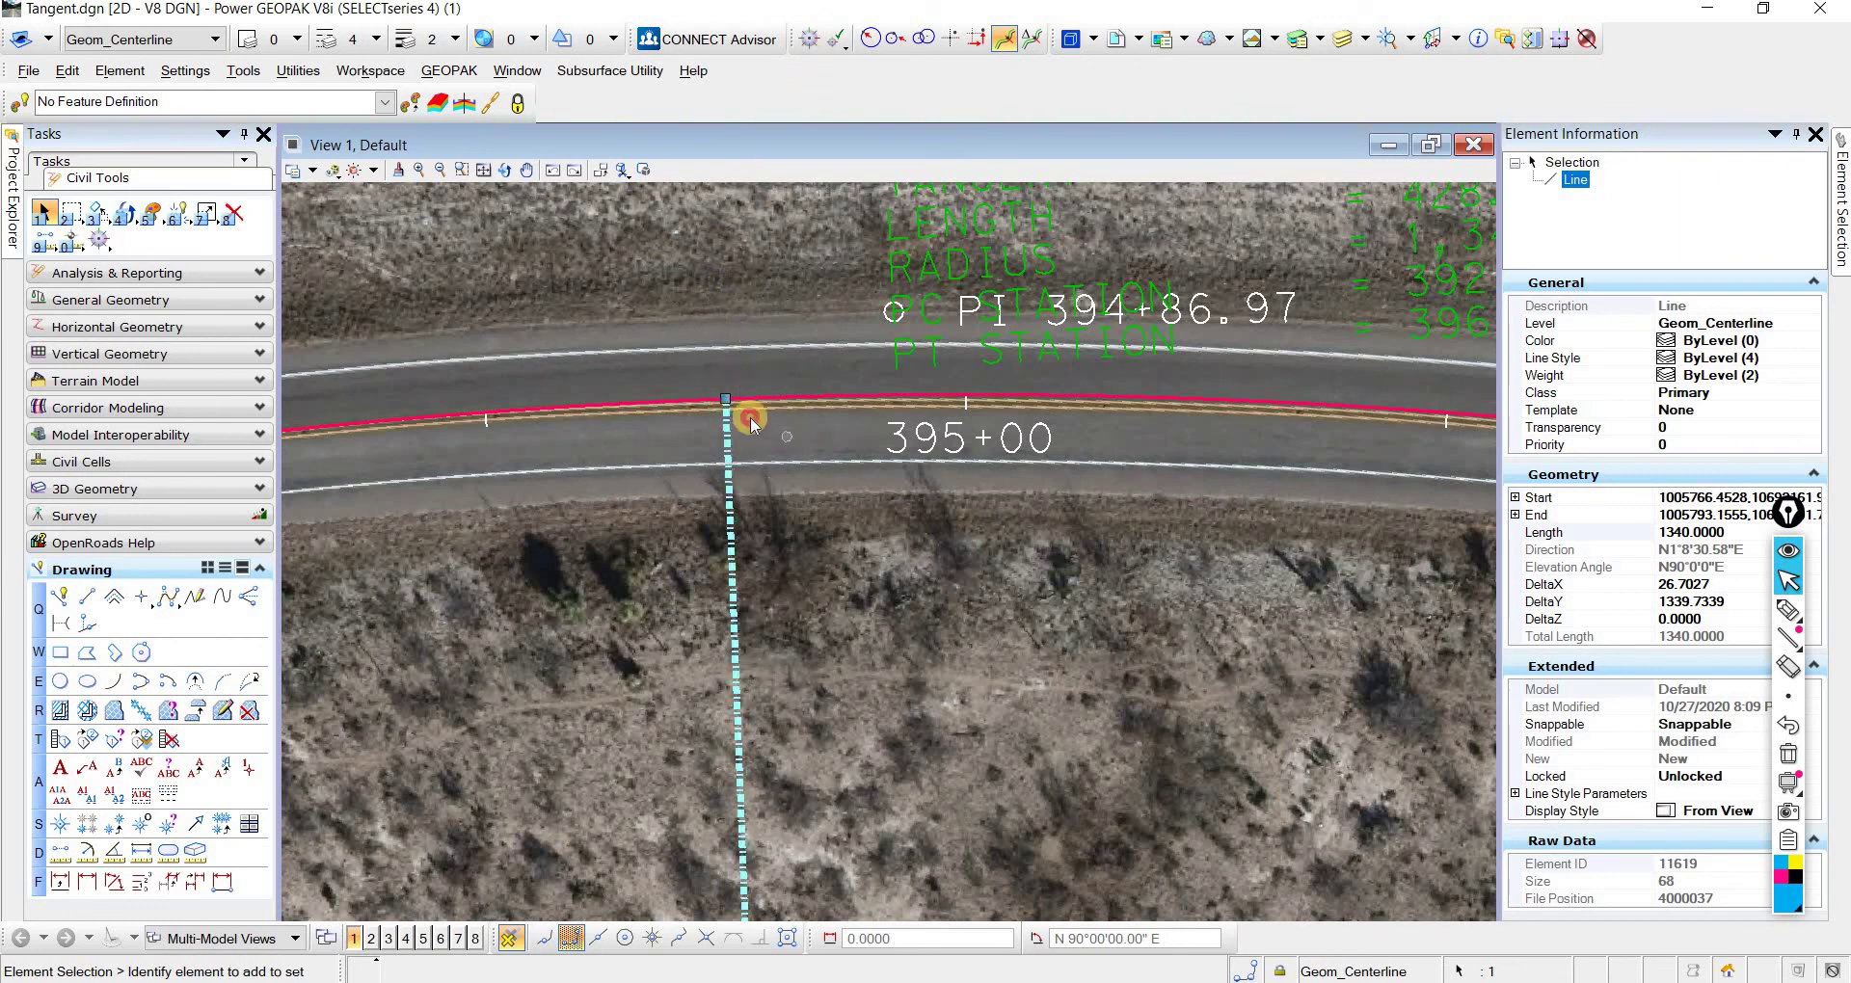
{"action": "left_click", "coordinate": [611, 438]}
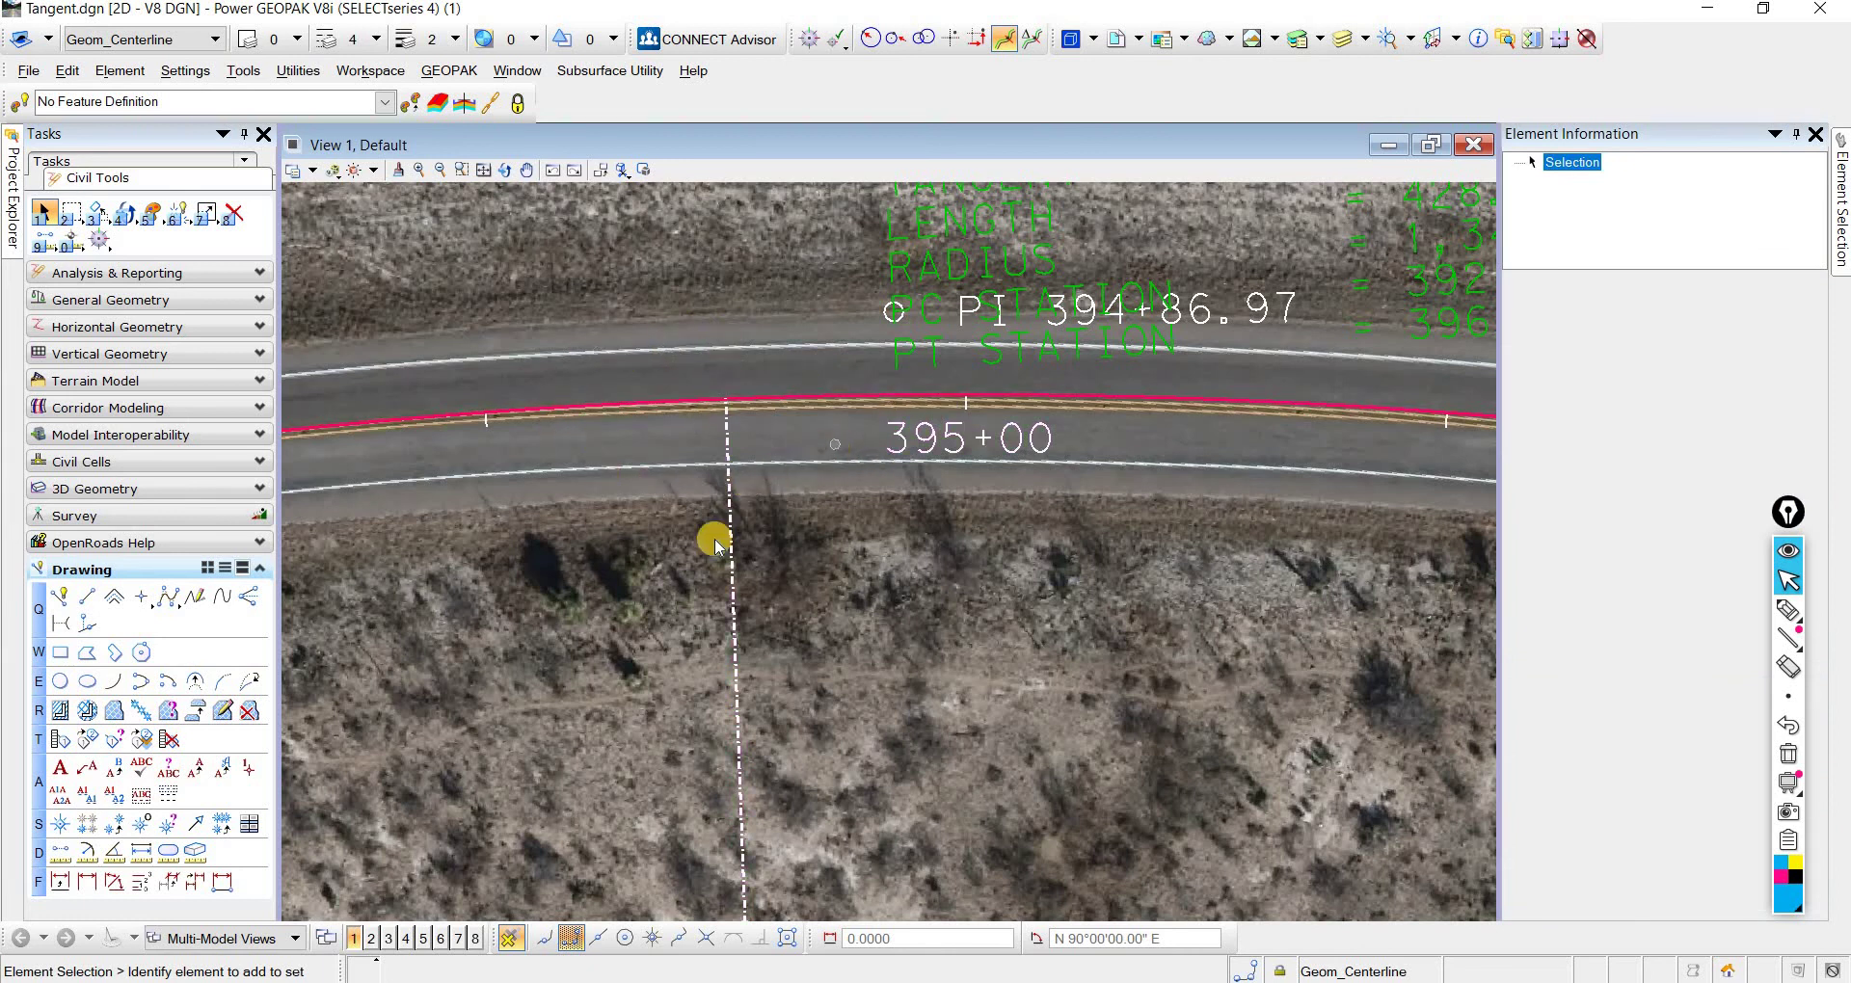
{"action": "scroll", "coordinate": [839, 438], "scroll_direction": "down", "scroll_amount": 3}
{"action": "middle_click_drag", "start_coordinate": [824, 492], "coordinate": [931, 393]}
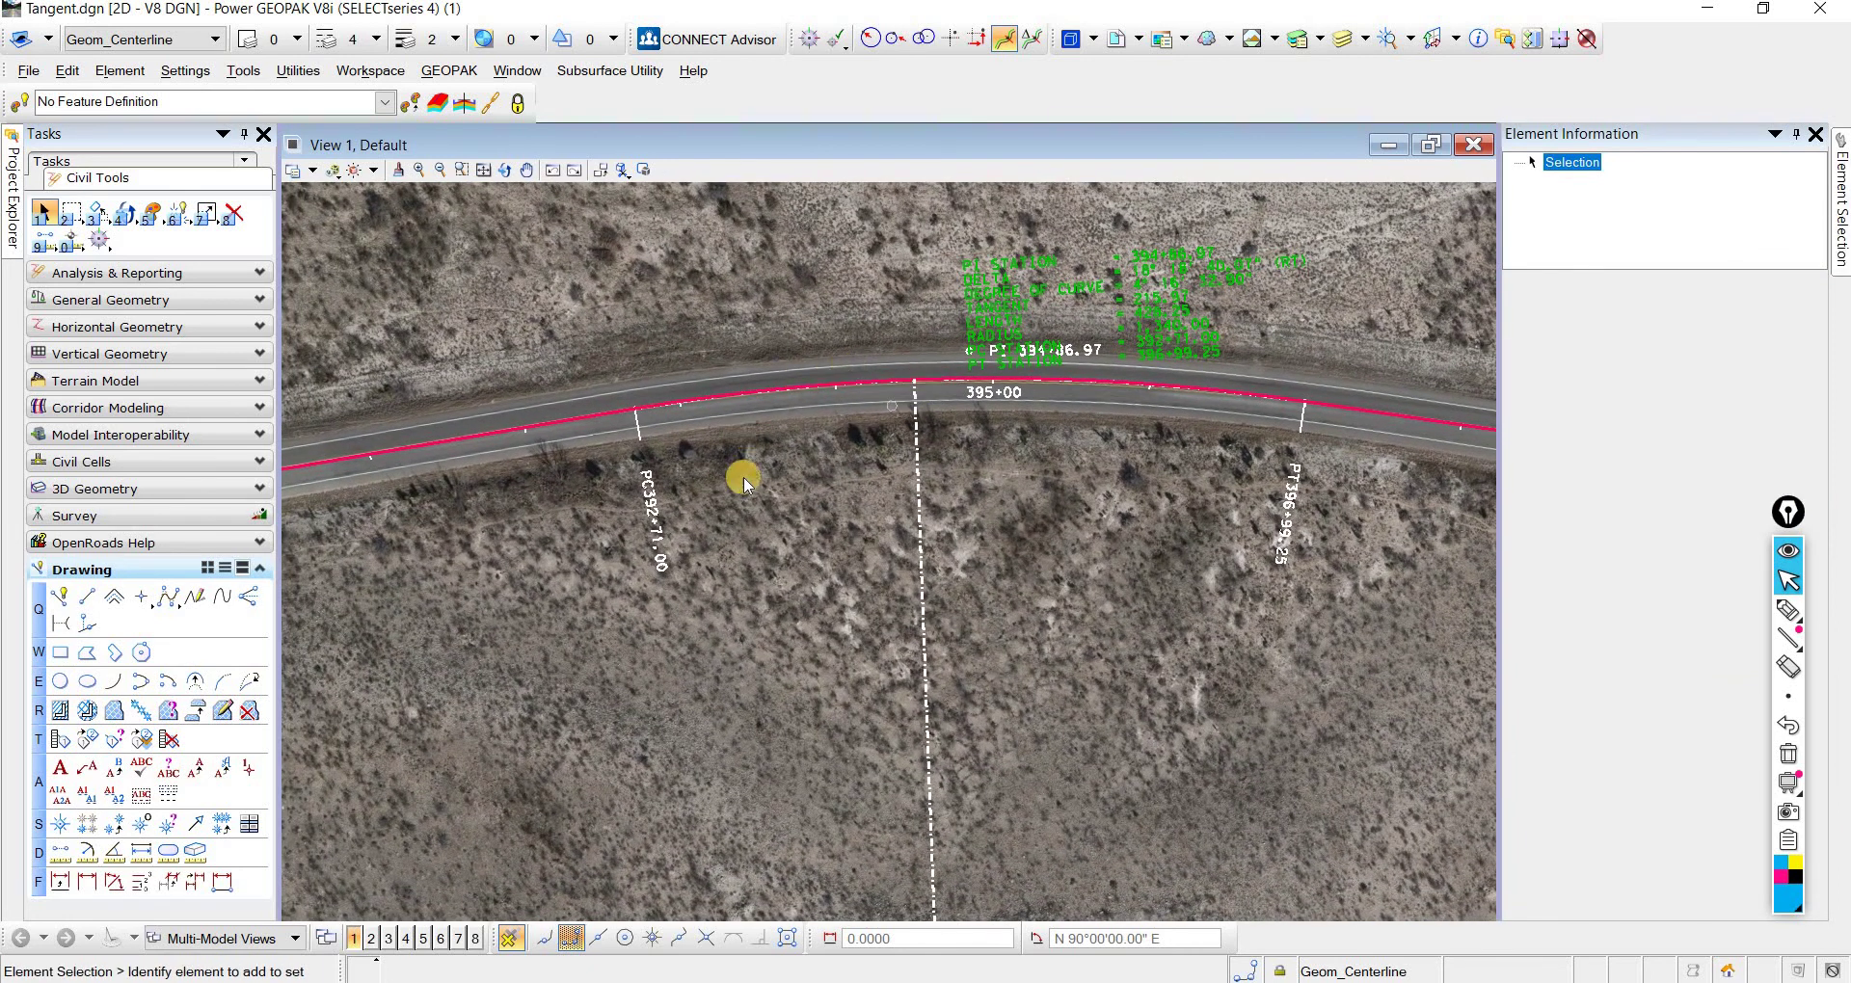
{"action": "scroll", "coordinate": [911, 384], "scroll_direction": "up", "scroll_amount": 2}
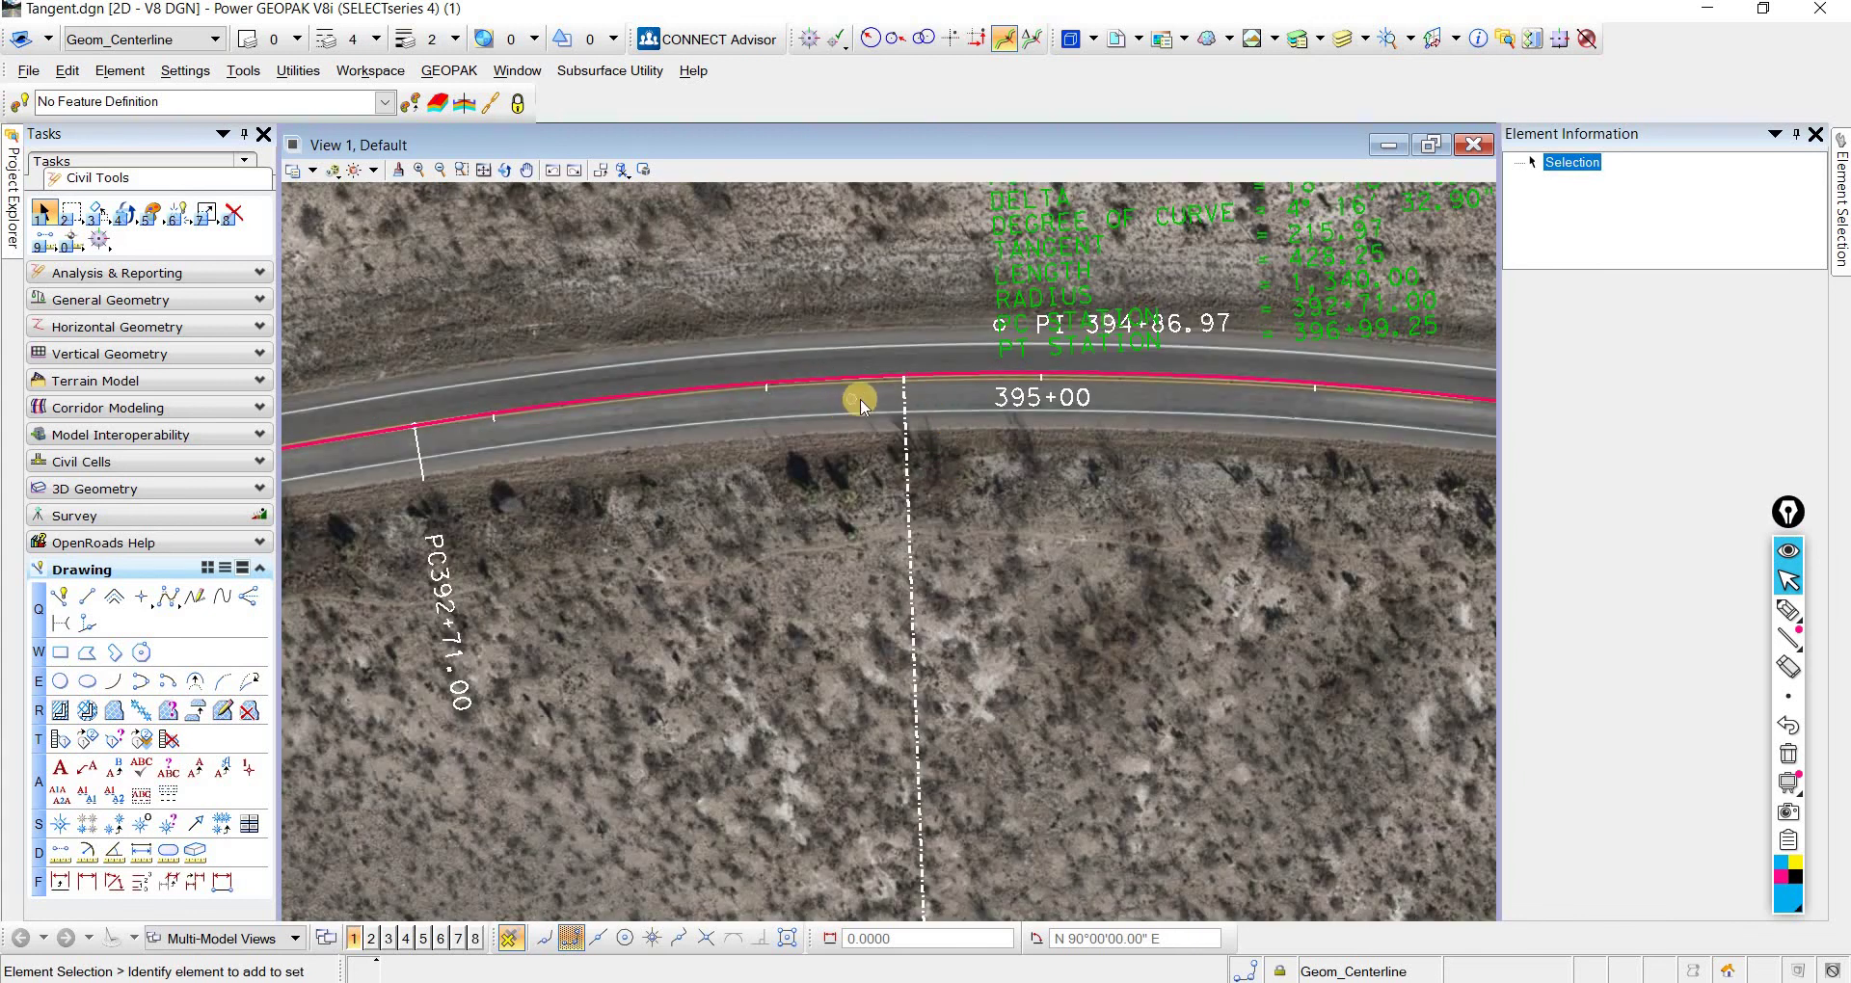